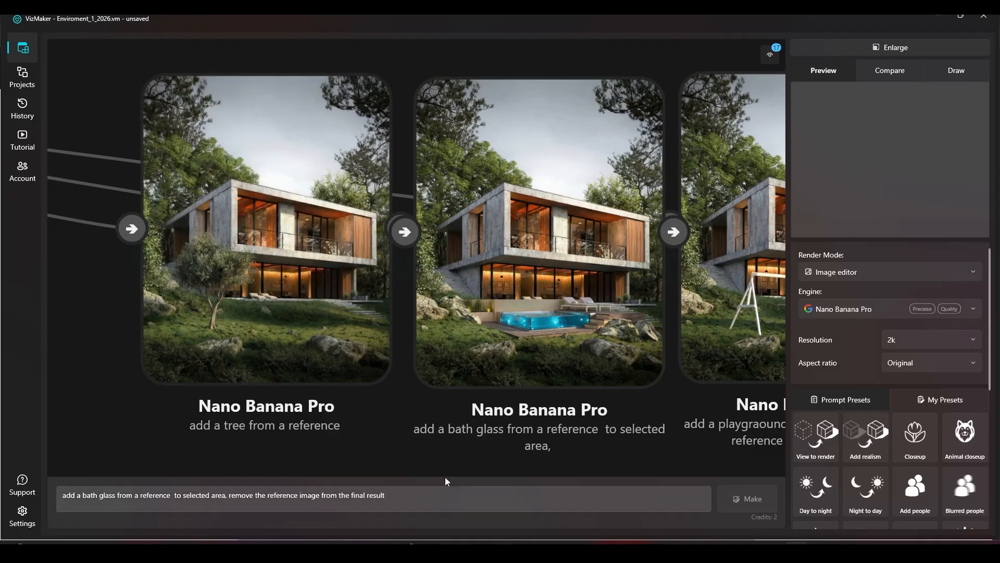
Set up an enlarged comparison with the Source image as A and the "add a bath glass" render as B.
scroll(452, 363, "down", 6)
left_click_drag(67, 286, 357, 284)
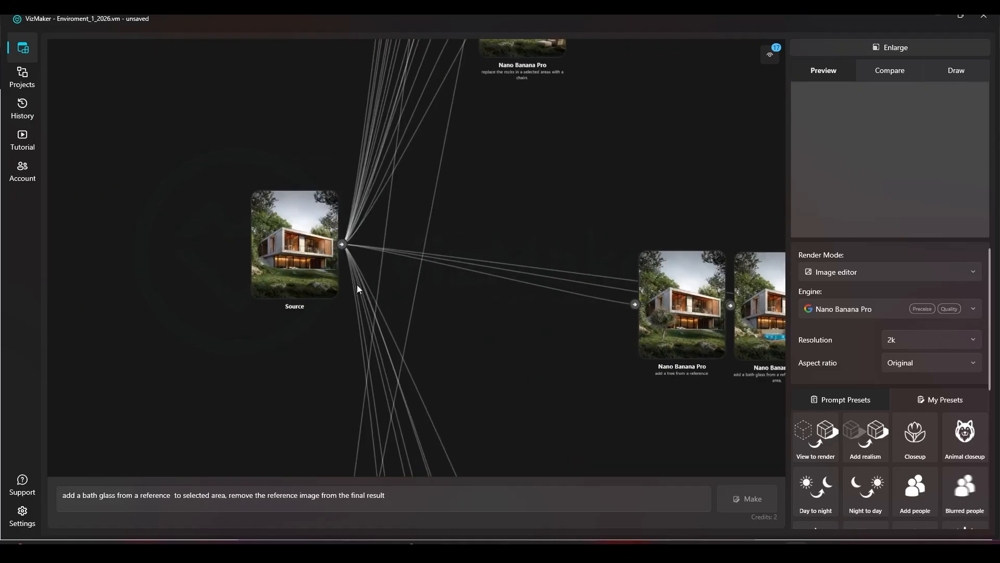
right_click(277, 239)
left_click(295, 251)
left_click_drag(578, 312, 368, 273)
left_click_drag(544, 250, 497, 249)
right_click(513, 247)
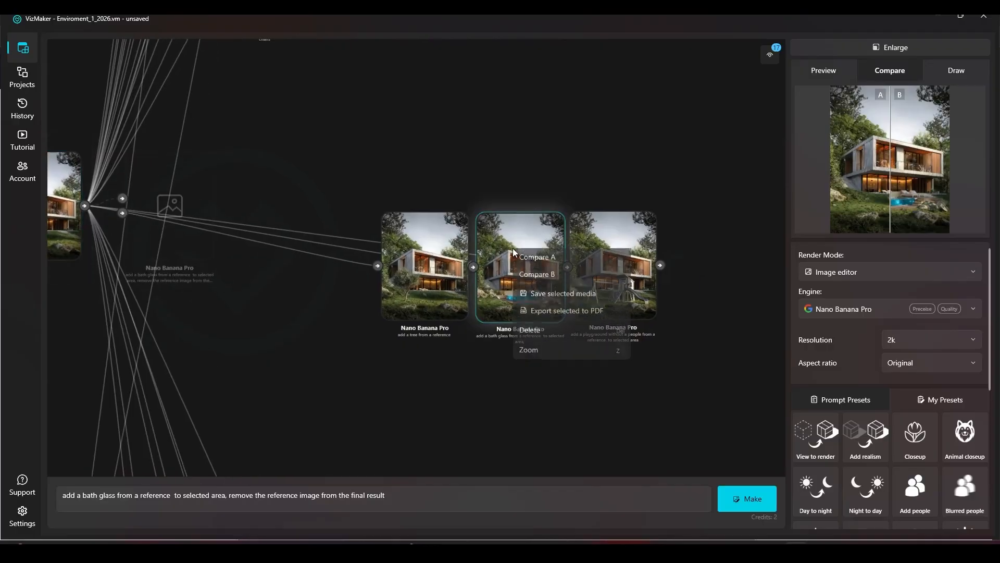
left_click(536, 276)
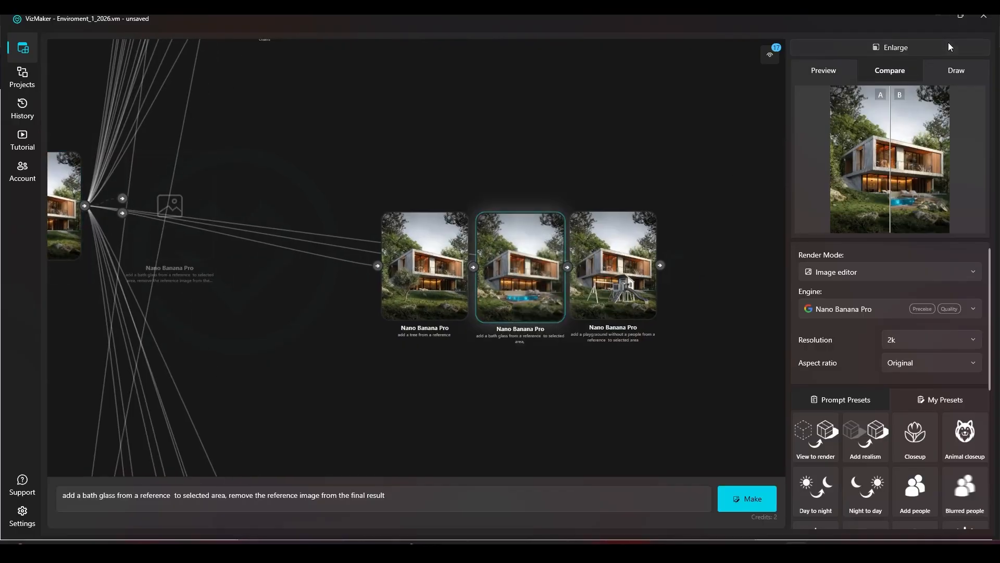
left_click(961, 17)
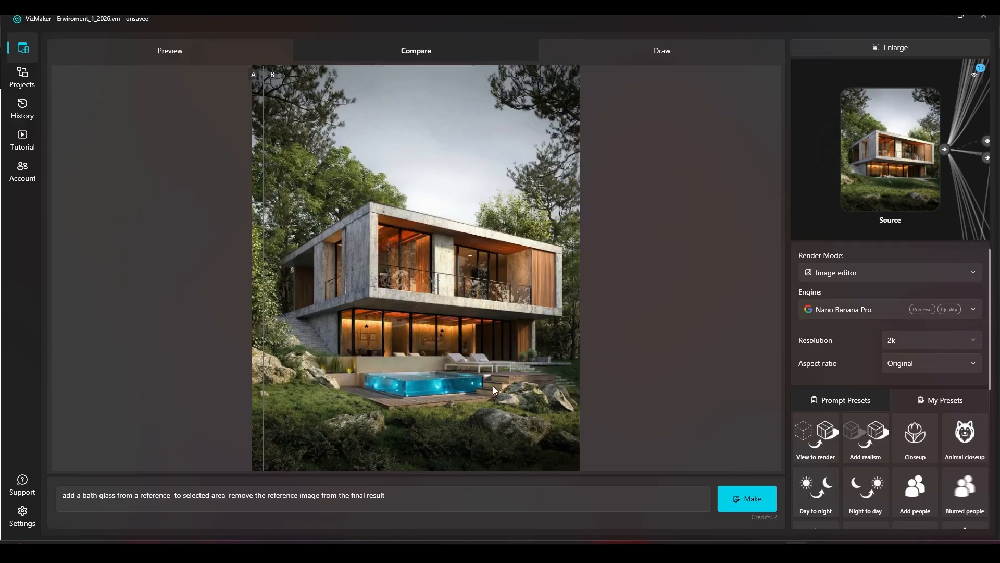
Switch to the browser and view the glass-walled pool reference photo on the Diamond Spas page.
mouse_move(429, 530)
left_click(458, 472)
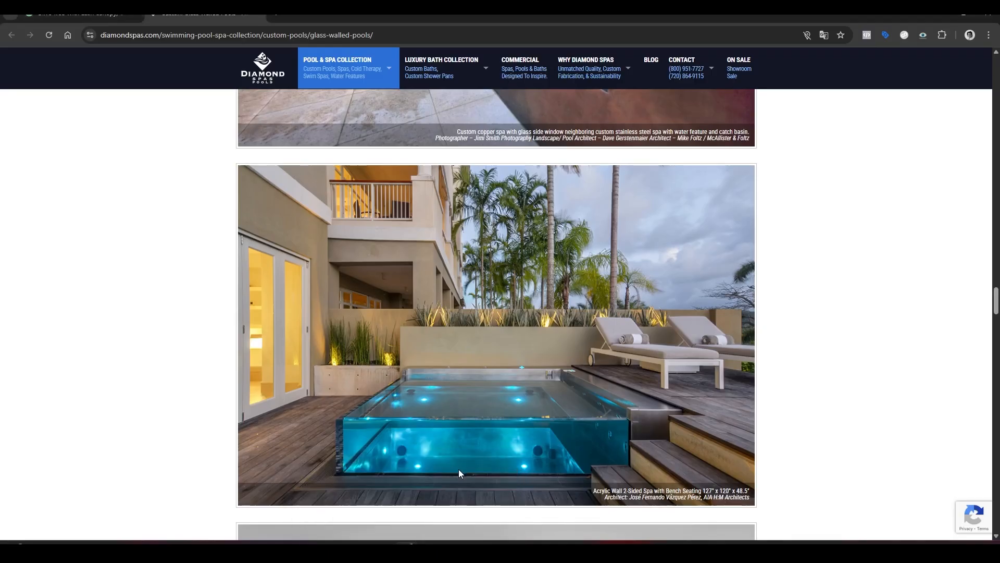
scroll(578, 305, "down", 1)
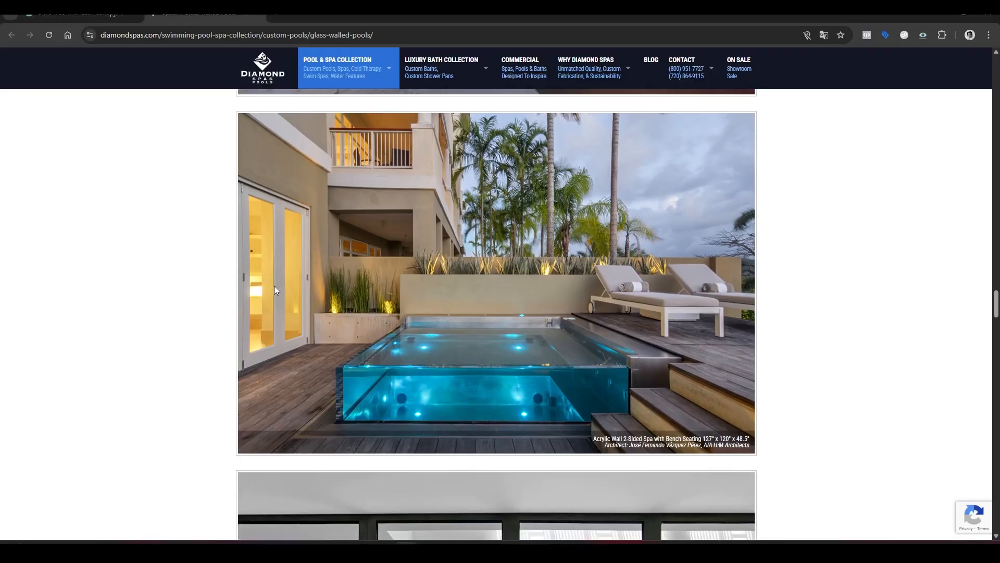
left_click(90, 16)
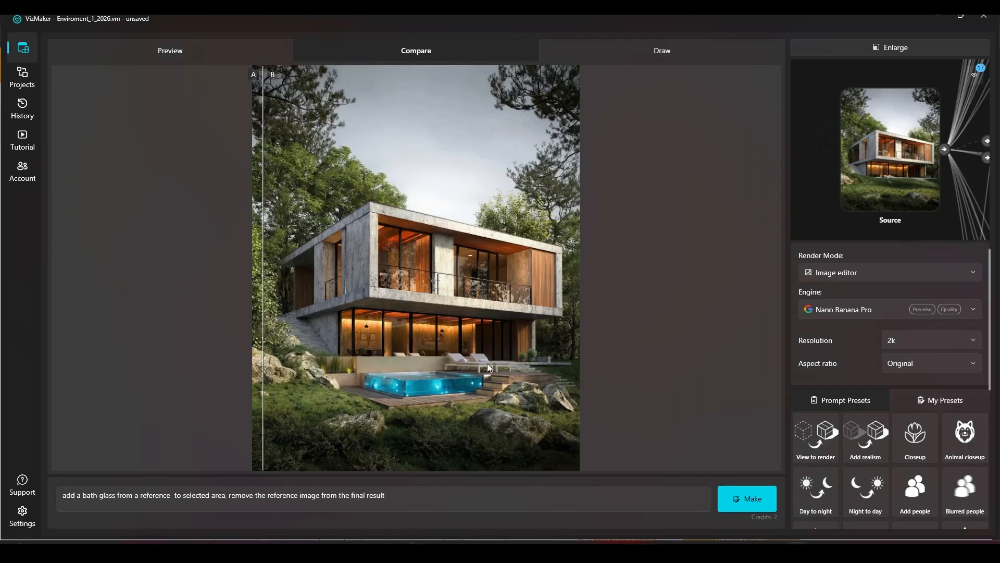
Examine the glass bath render against the Source image, including a close-up of the pool area, and leave the enlarged comparison.
left_click_drag(389, 254, 243, 388)
scroll(418, 405, "up", 3)
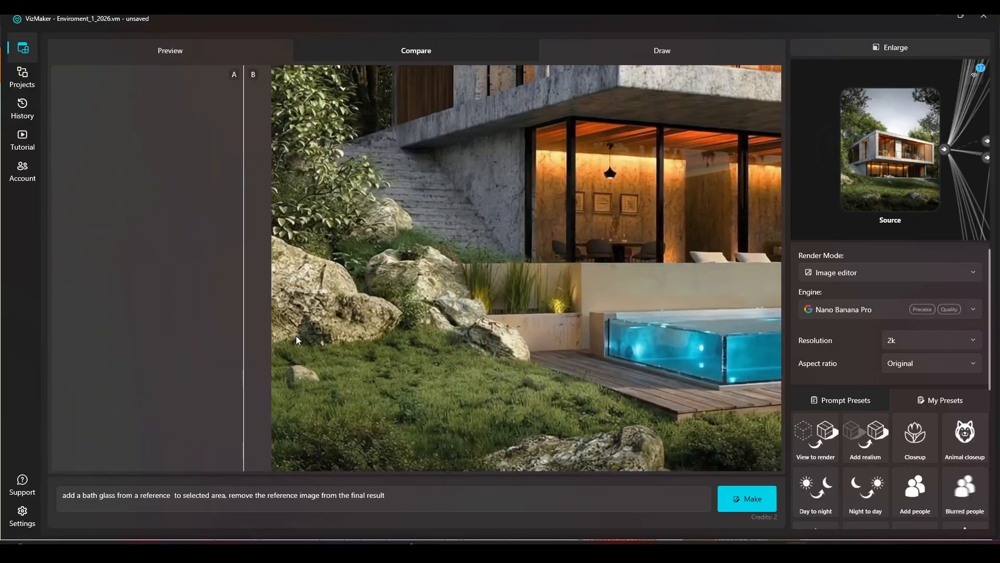
scroll(293, 338, "down", 5)
scroll(293, 339, "down", 2)
left_click_drag(450, 344, 297, 396)
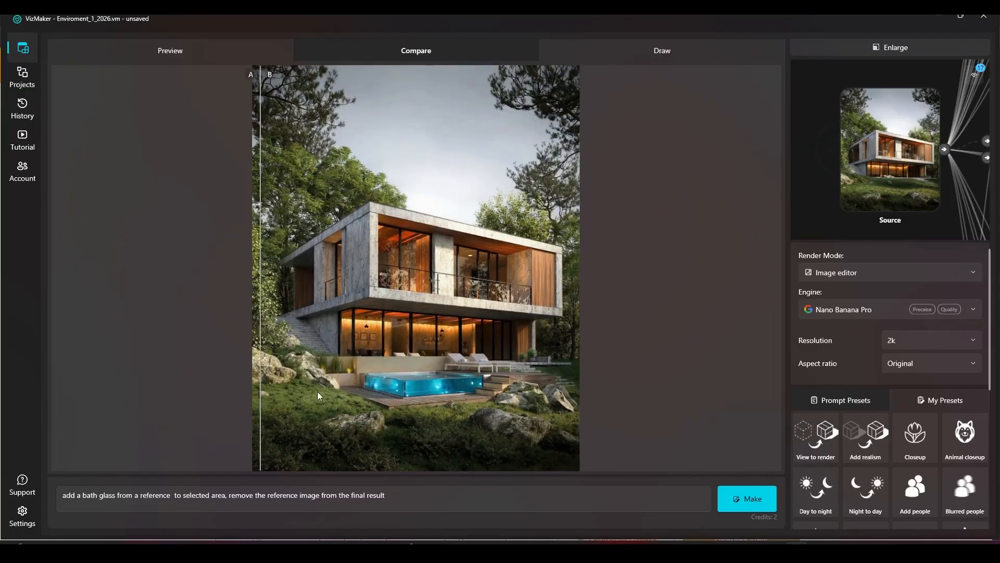
left_click_drag(417, 362, 254, 352)
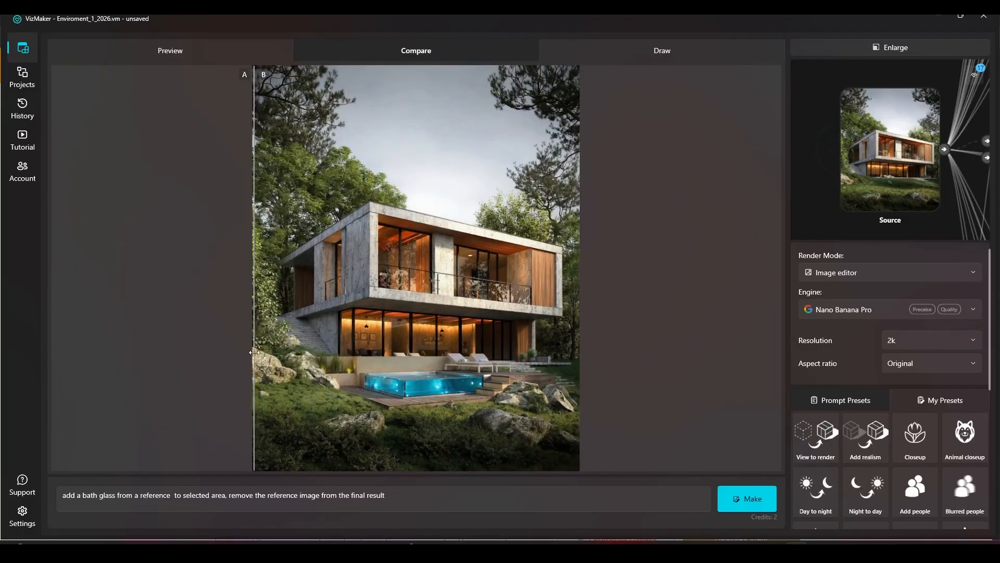
left_click(870, 48)
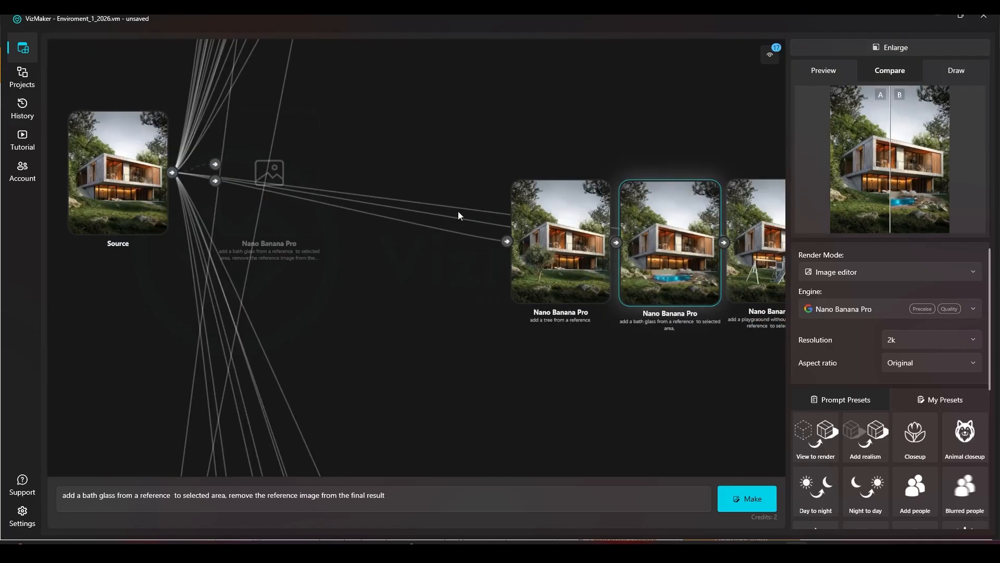
Set up an enlarged comparison with the Source image as A and the "add a tree from a reference" render as B.
left_click(123, 155)
right_click(119, 155)
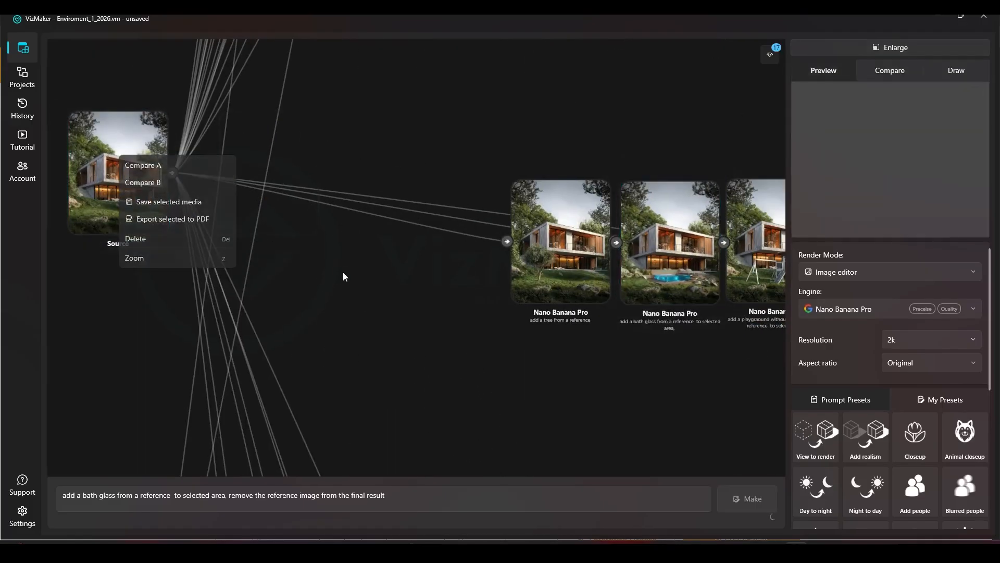
left_click(343, 276)
right_click(112, 144)
left_click(127, 165)
right_click(562, 242)
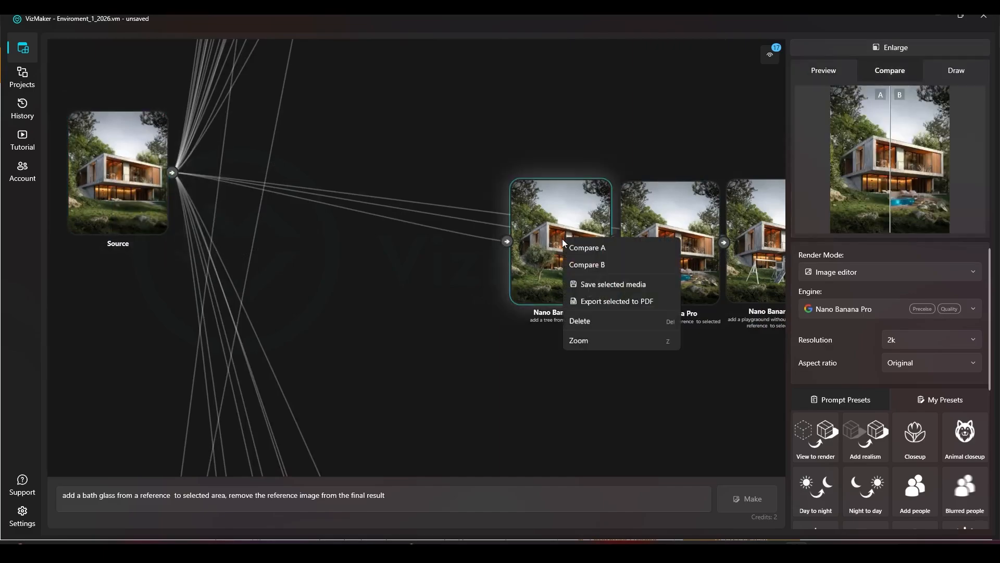
left_click(581, 264)
left_click(930, 48)
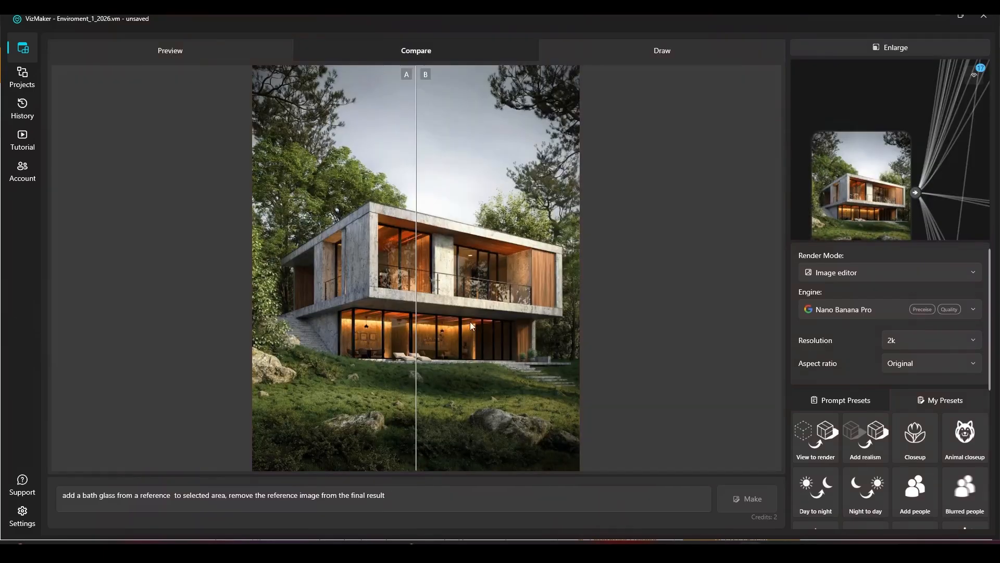
Slide the comparison divider across the house to examine the added tree, and return to the node canvas.
scroll(416, 340, "up", 2)
left_click_drag(423, 348, 420, 370)
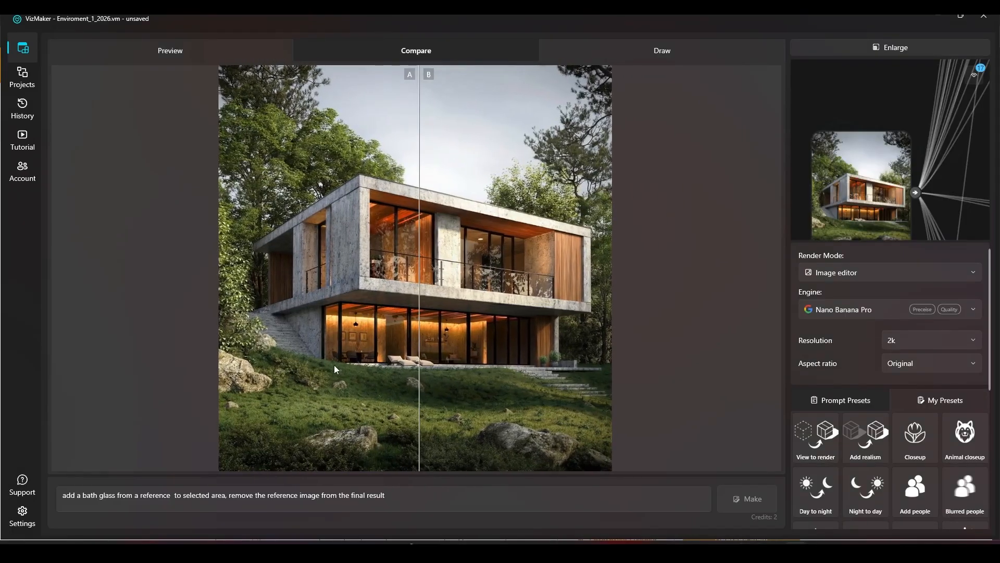
left_click_drag(341, 382, 256, 420)
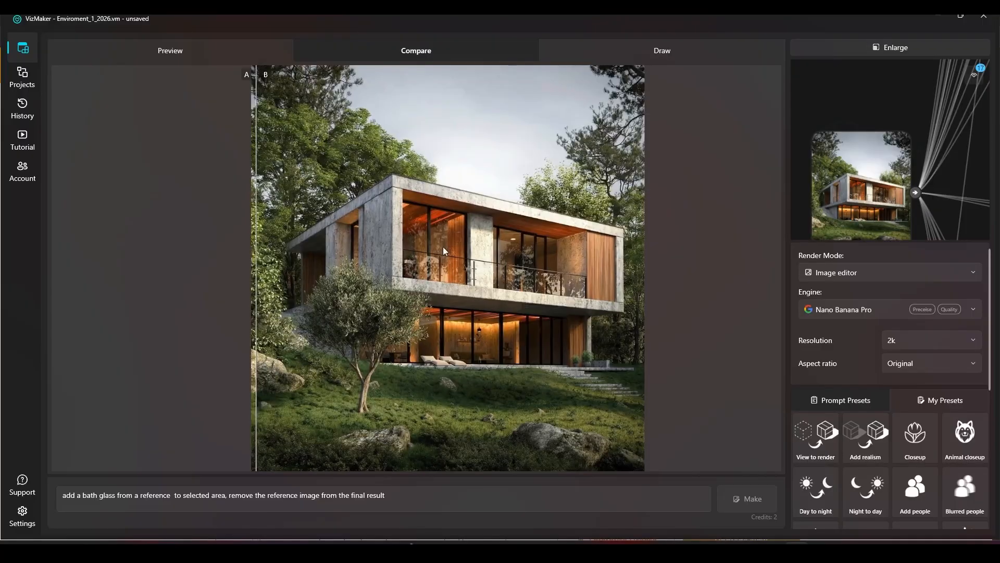
left_click(897, 48)
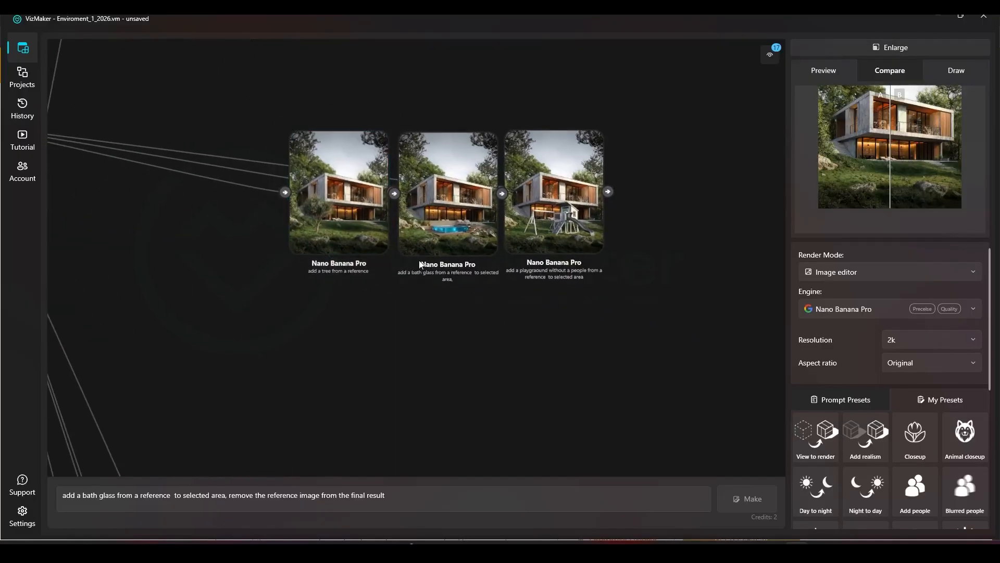
Compare the Source image as A with the playground render as B in the enlarged view, revealing the whole playground.
right_click(81, 161)
left_click(95, 173)
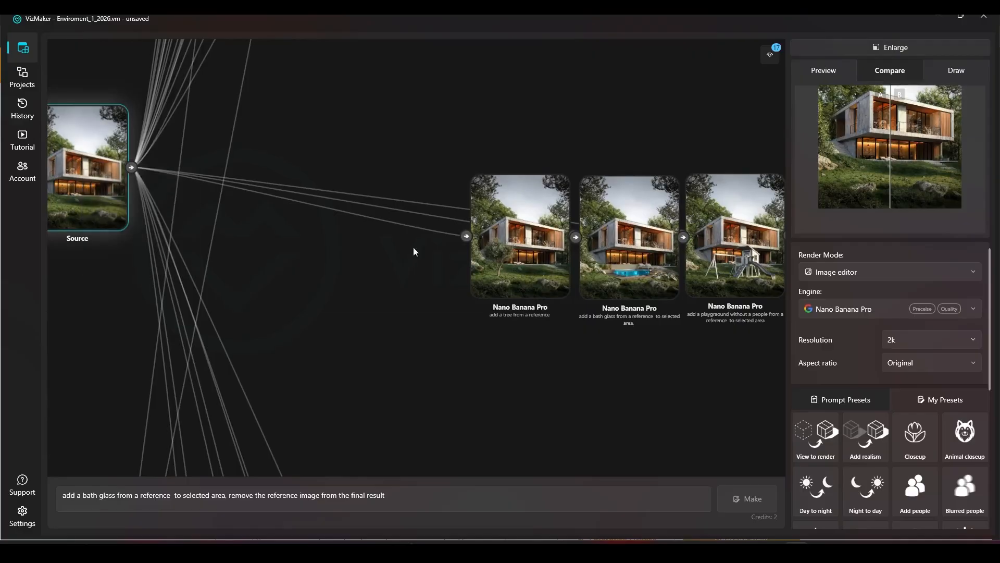
left_click_drag(677, 246, 415, 262)
scroll(415, 261, "up", 5)
right_click(555, 280)
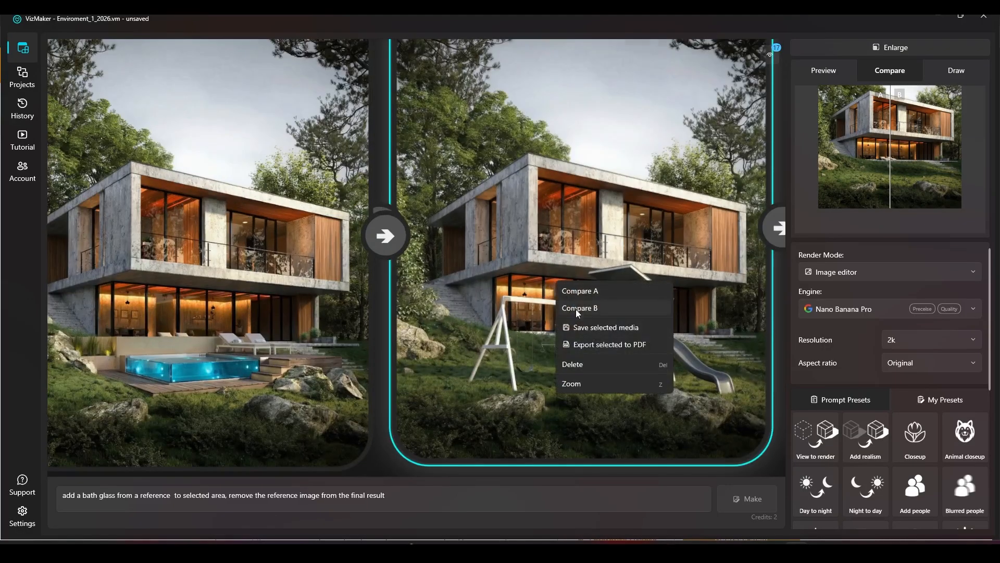
left_click(576, 308)
left_click(911, 43)
left_click_drag(430, 301, 221, 351)
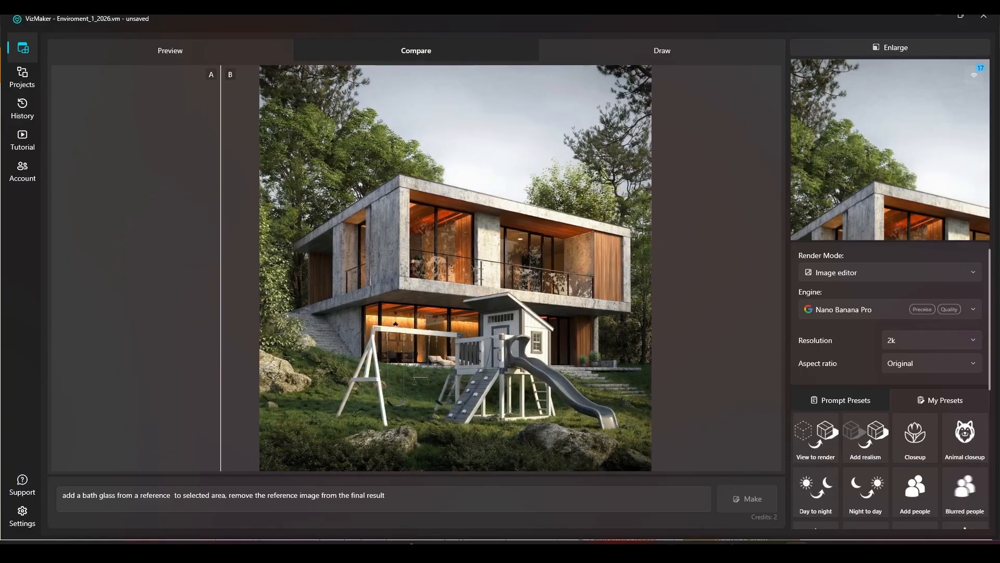
Review the olive tree and glass-walled pool reference pages in the browser.
left_click(471, 495)
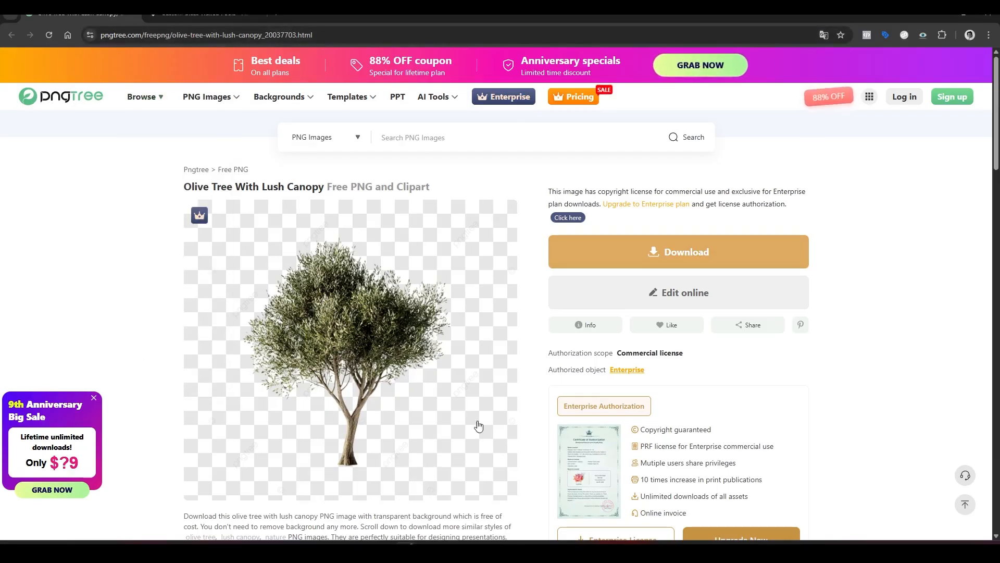
key("ctrl+Tab")
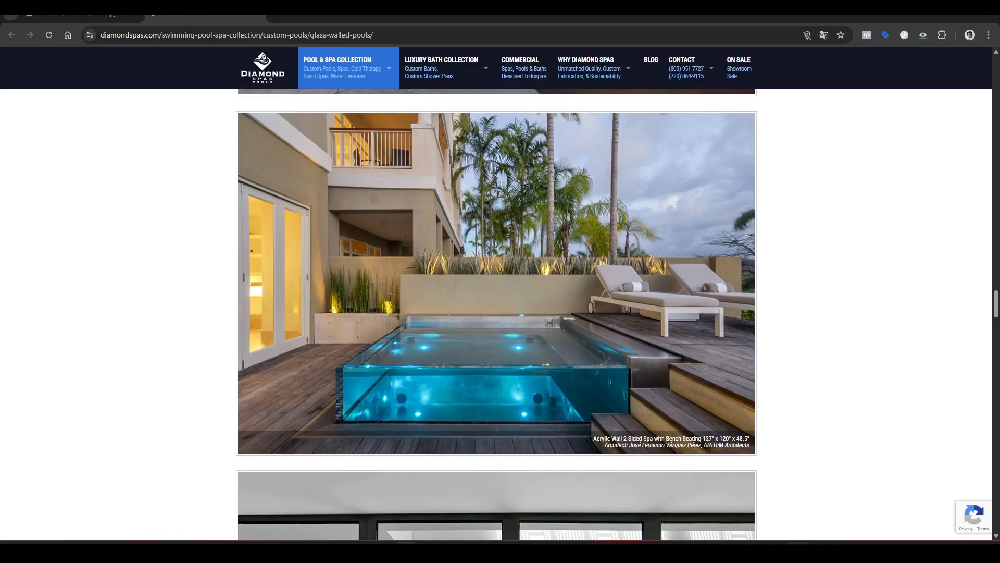
left_click(797, 551)
Return from the enlarged comparison to the node canvas and bring the Source image into view.
left_click(880, 47)
left_click_drag(486, 366, 572, 406)
left_click_drag(670, 389, 309, 224)
left_click_drag(309, 223, 500, 327)
scroll(379, 327, "down", 3)
left_click_drag(379, 328, 539, 300)
left_click(211, 333)
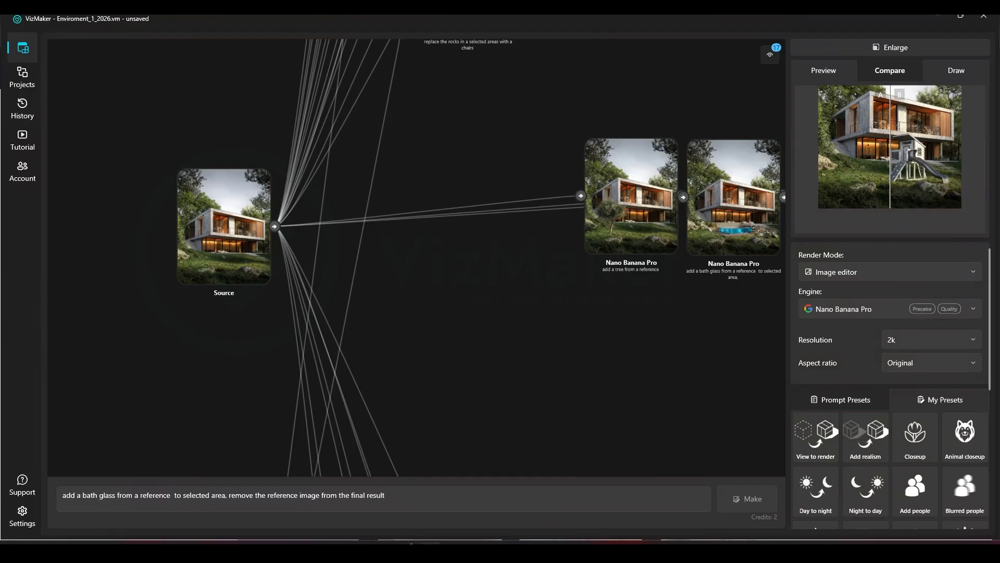
Switch to the photo viewer and look through the reference photos back to the playground picture.
key("alt+Tab")
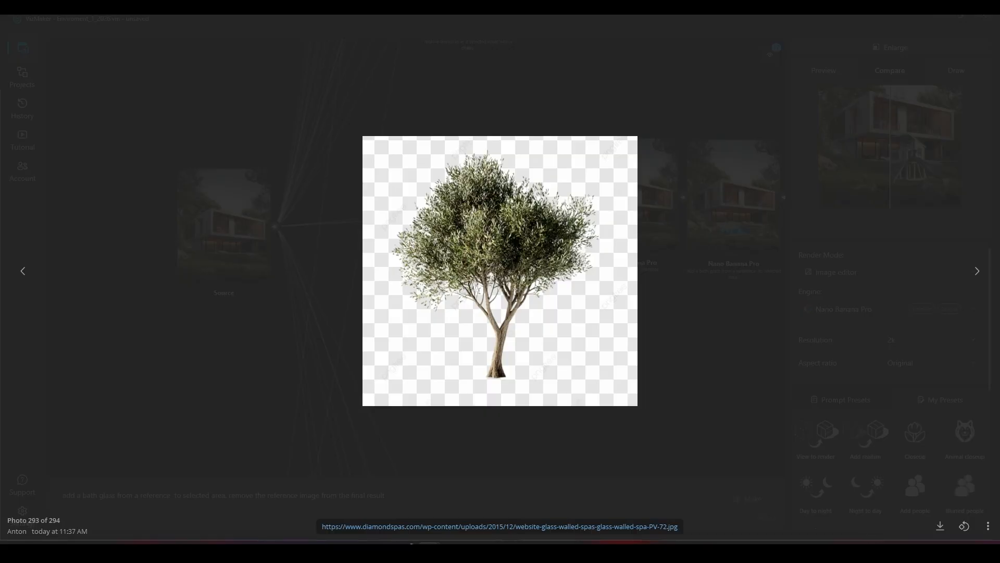
key("Left")
key("Left")
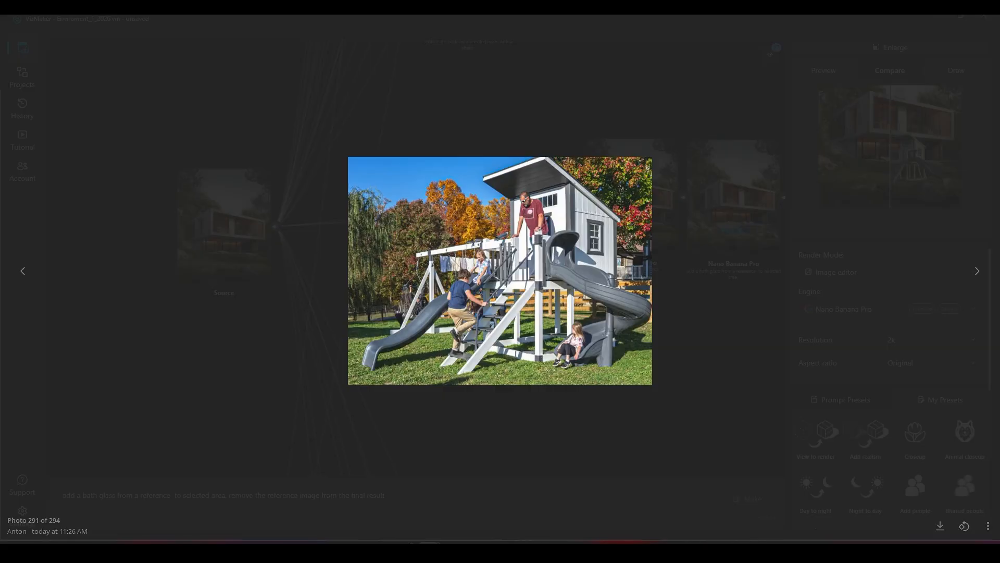
Go back to the olive tree reference photo, capture it as a screen snip and close the viewer.
key("Right")
key("Right")
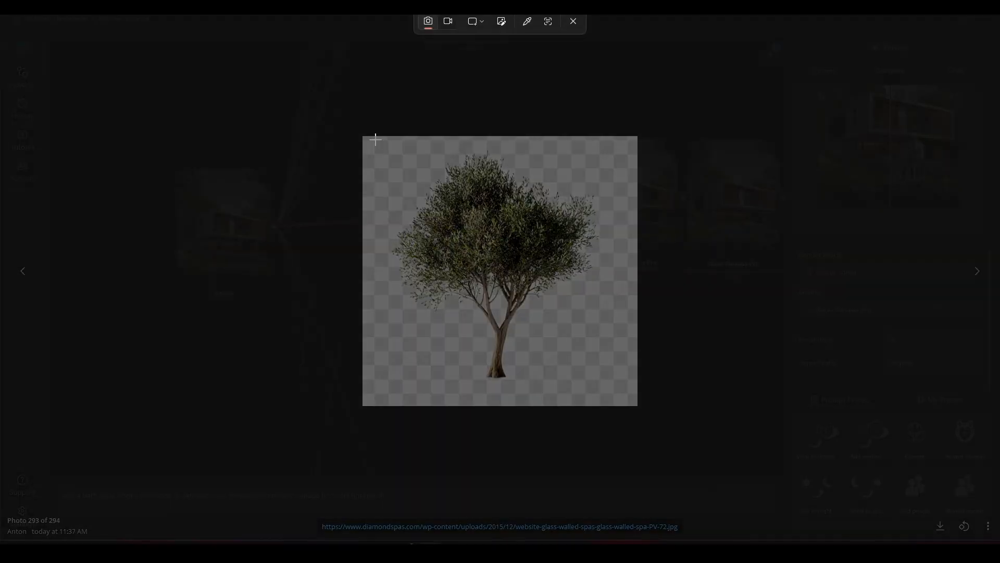
left_click_drag(374, 139, 621, 394)
left_click(775, 77)
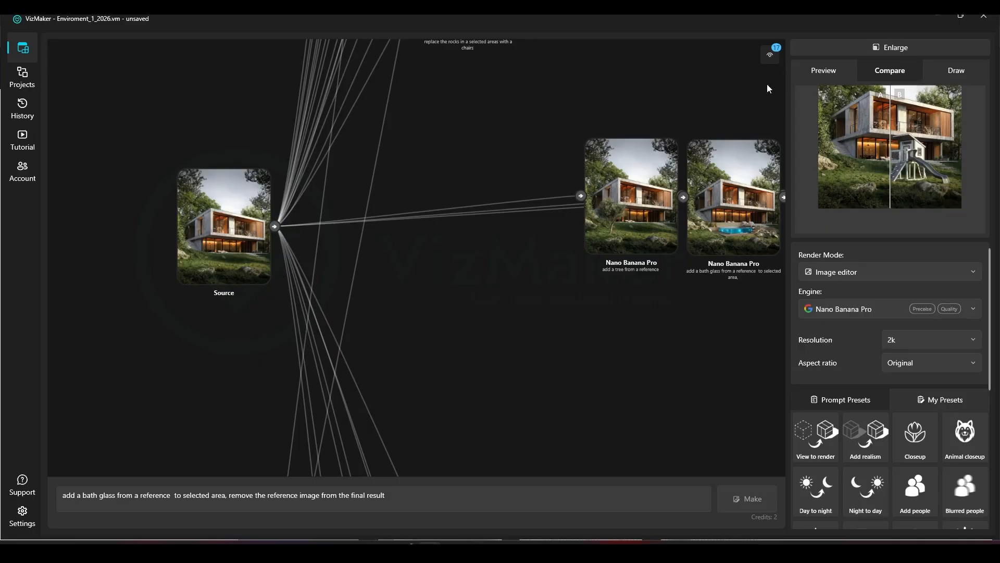
Open the Source image for drawing in the enlarged view and delete its red arrow and pasted glass pool reference.
left_click(259, 176)
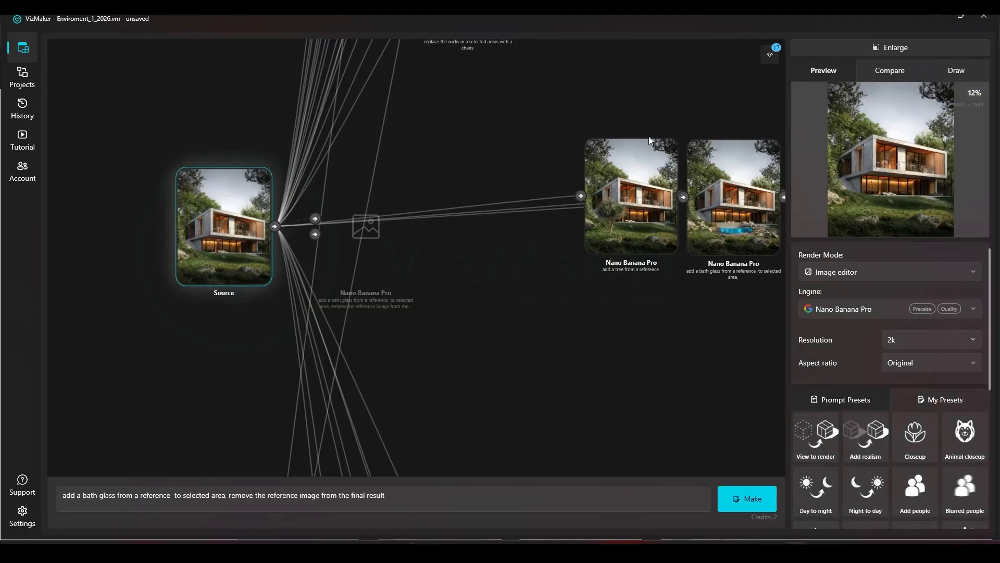
left_click(957, 71)
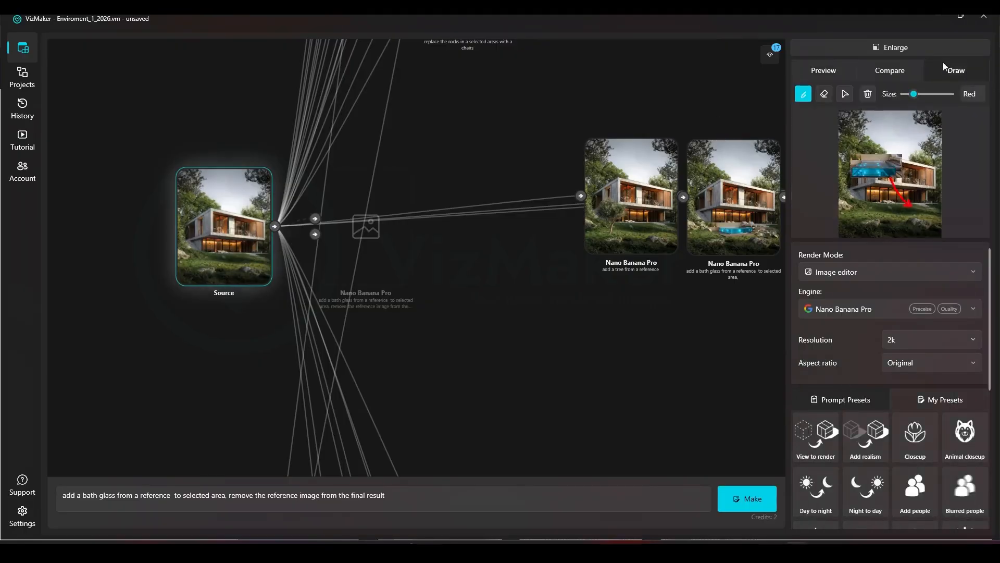
left_click(893, 47)
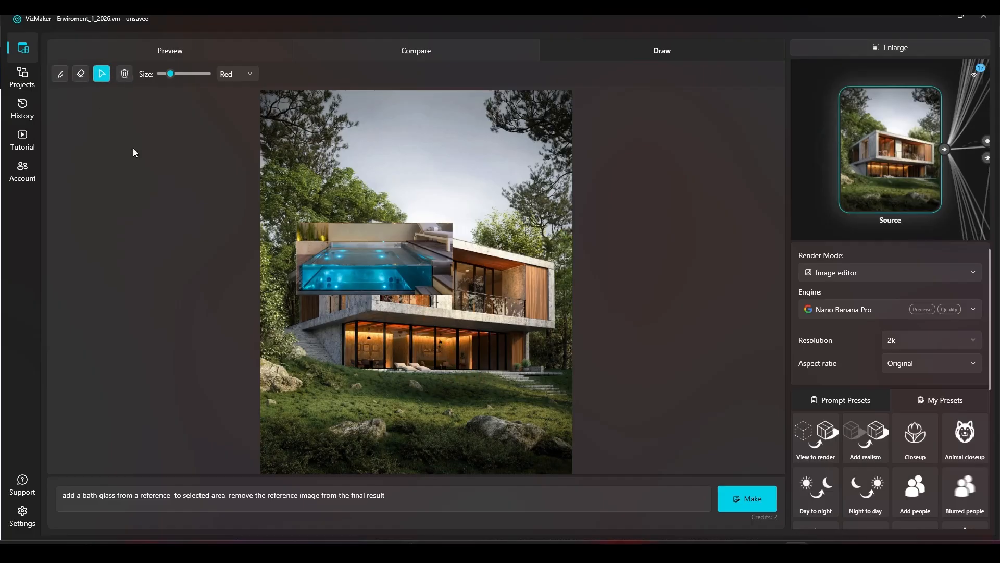
left_click_drag(367, 258, 363, 265)
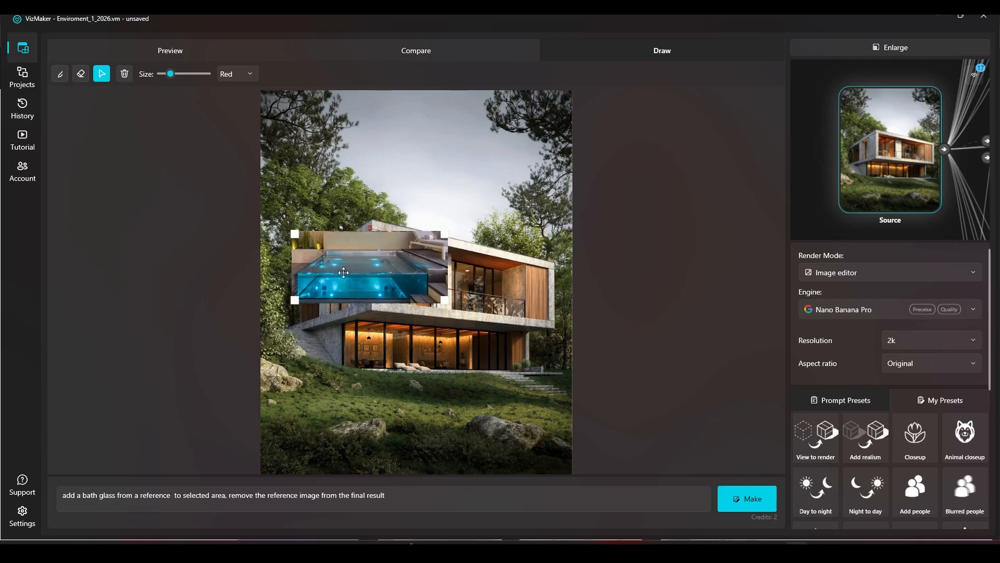
left_click(371, 229)
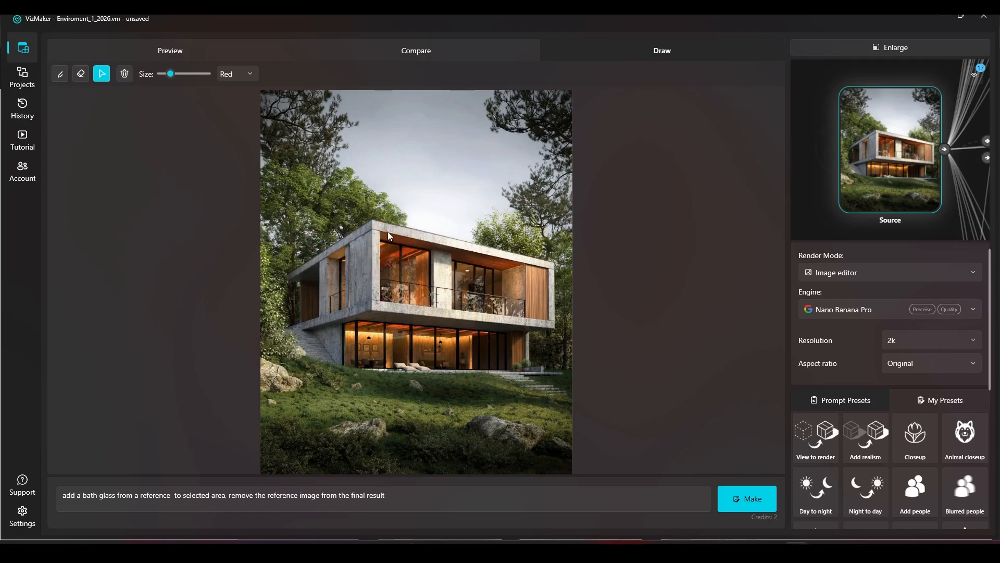
Recapture the olive tree photo from the photo viewer as a screen snip and return to the Source drawing view.
right_click(380, 237)
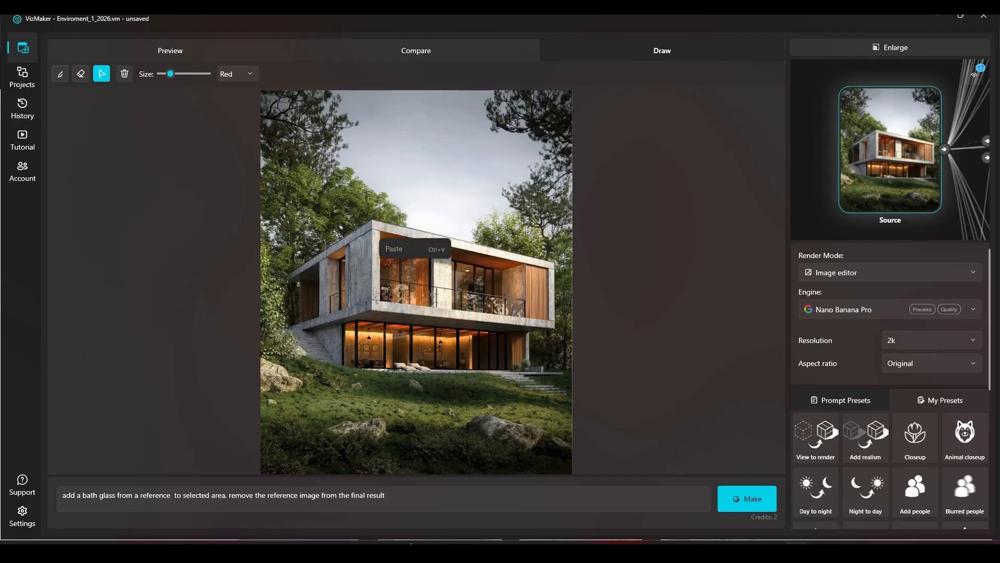
key("alt+Tab")
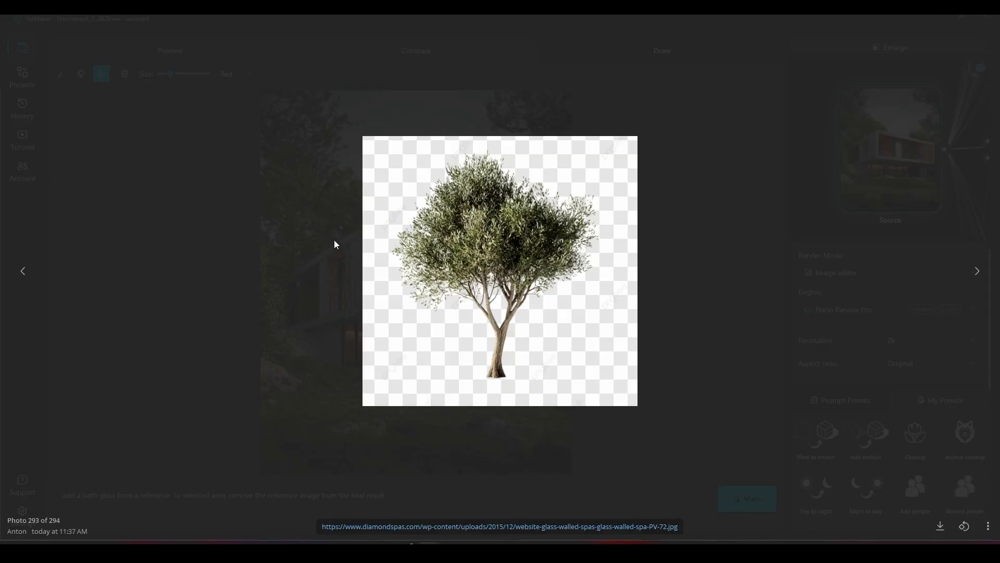
key("super+shift+s")
mouse_move(369, 138)
left_mouse_down()
mouse_move(565, 348)
mouse_move(649, 415)
mouse_move(632, 395)
left_mouse_up()
left_click(233, 127)
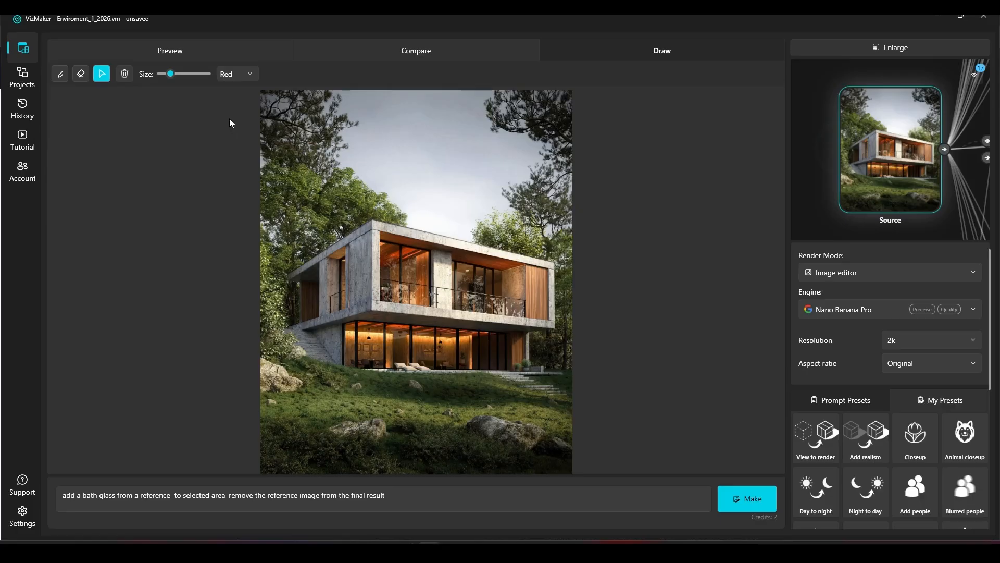
Paste the captured olive tree reference onto the Source drawing and scale and place it over the house's upper-left corner.
left_click(100, 76)
right_click(405, 243)
left_click(417, 255)
left_click_drag(412, 239, 369, 217)
left_click_drag(448, 308, 438, 294)
mouse_move(397, 211)
left_mouse_down()
mouse_move(402, 195)
mouse_move(395, 200)
left_mouse_up()
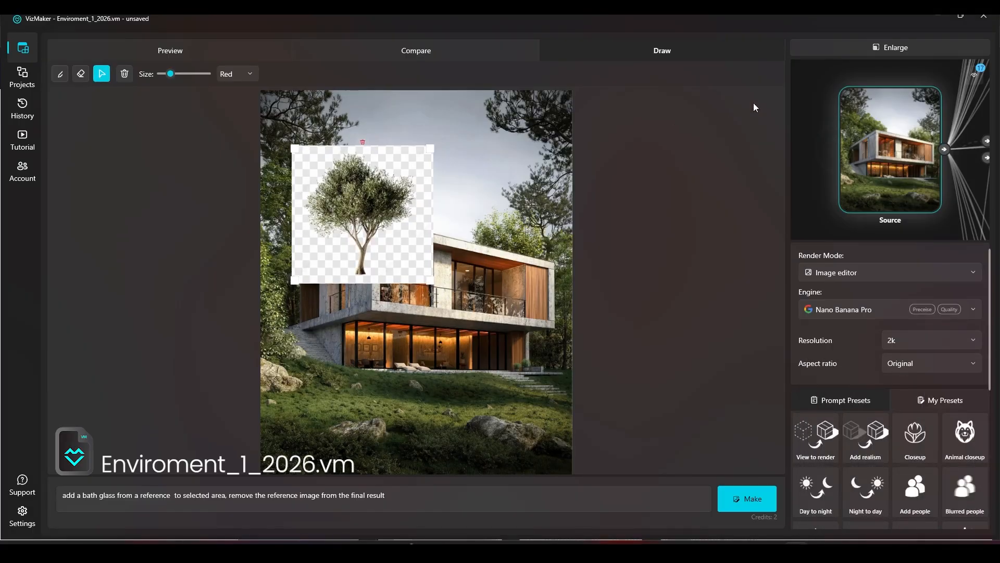
Copy the prompt "add a tree from a reference" from the earlier tree result to the Source and reopen its enlarged drawing.
left_click(893, 48)
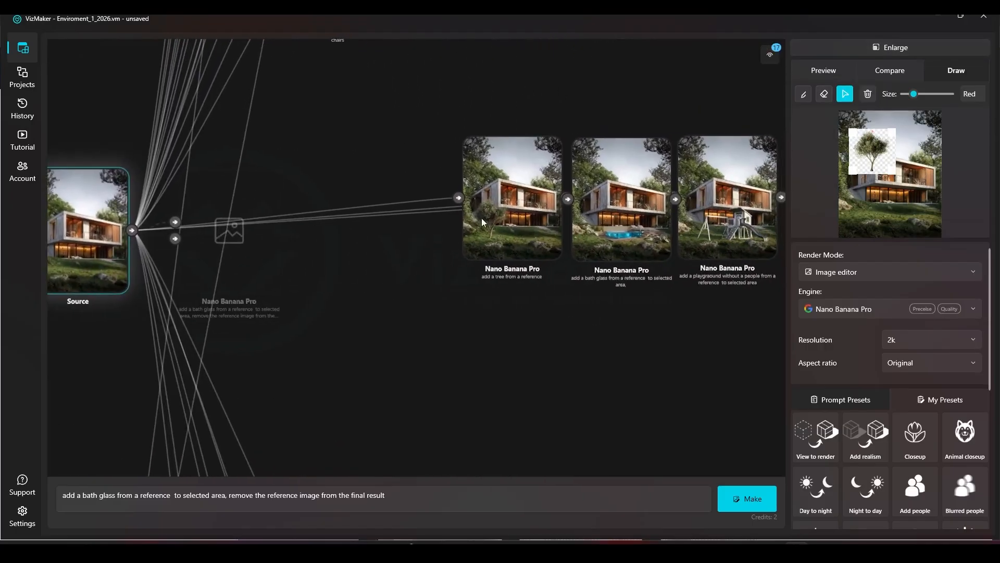
left_click(541, 215)
left_click_drag(174, 500, 50, 504)
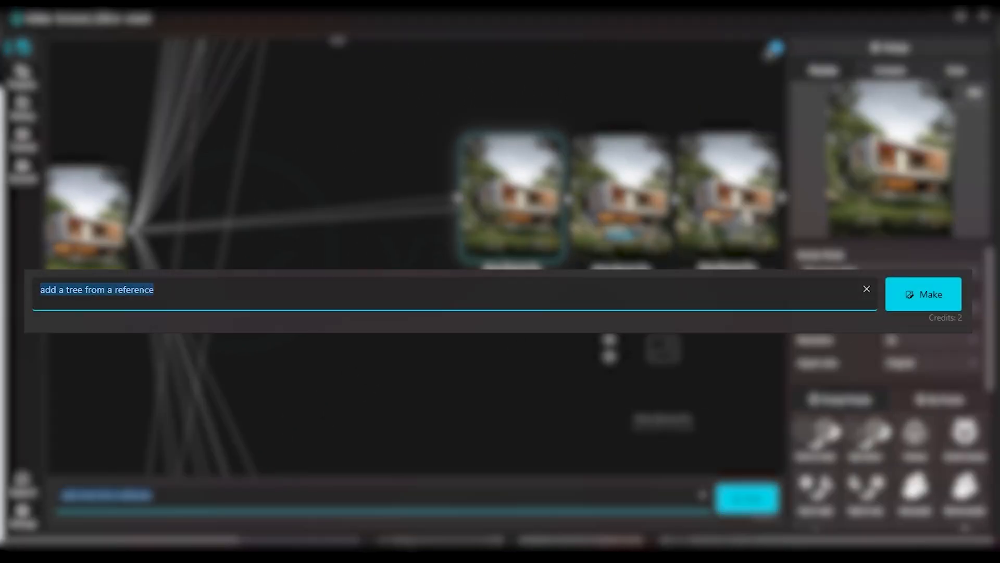
left_click(540, 329)
left_click_drag(300, 330, 427, 346)
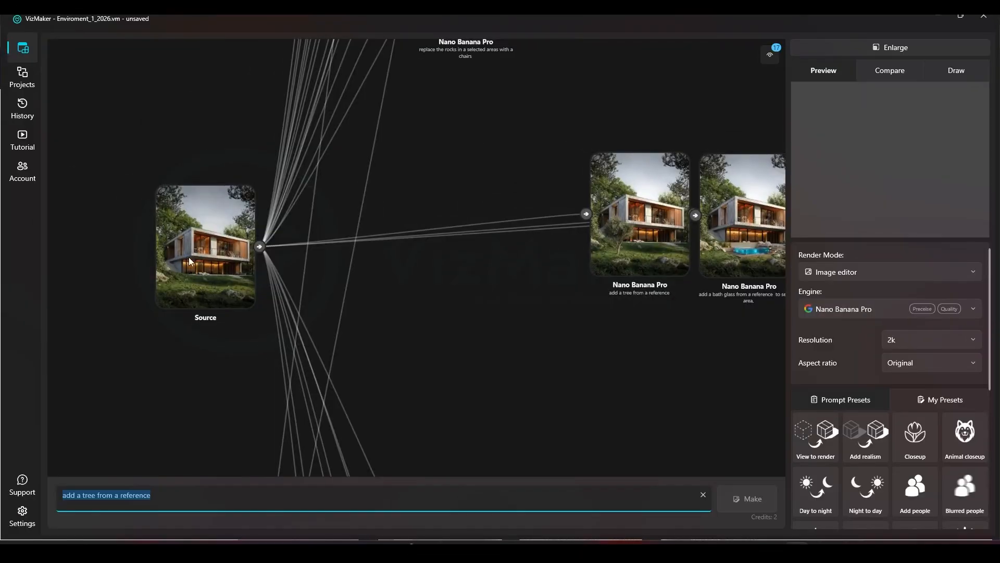
left_click(190, 255)
left_click(920, 49)
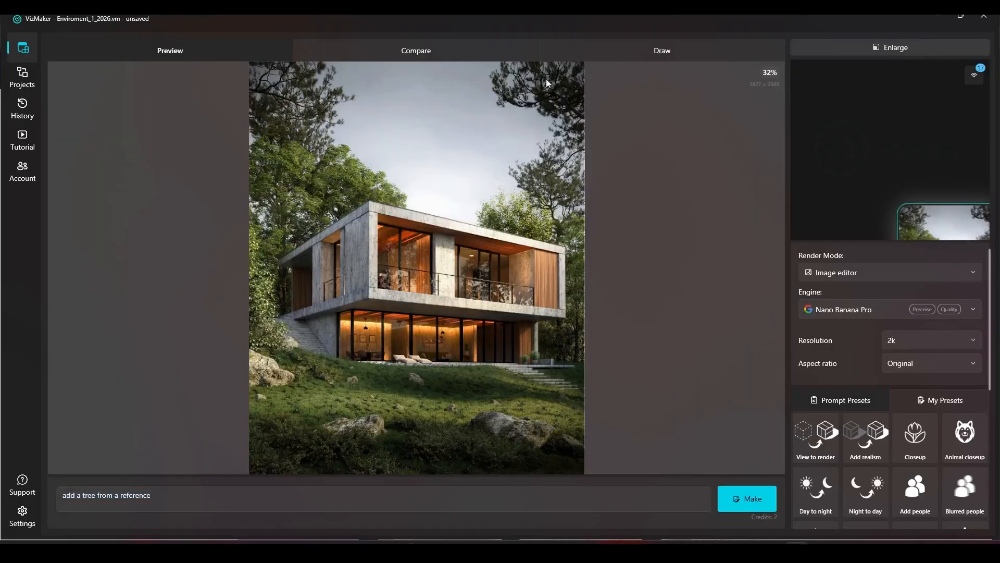
left_click(632, 48)
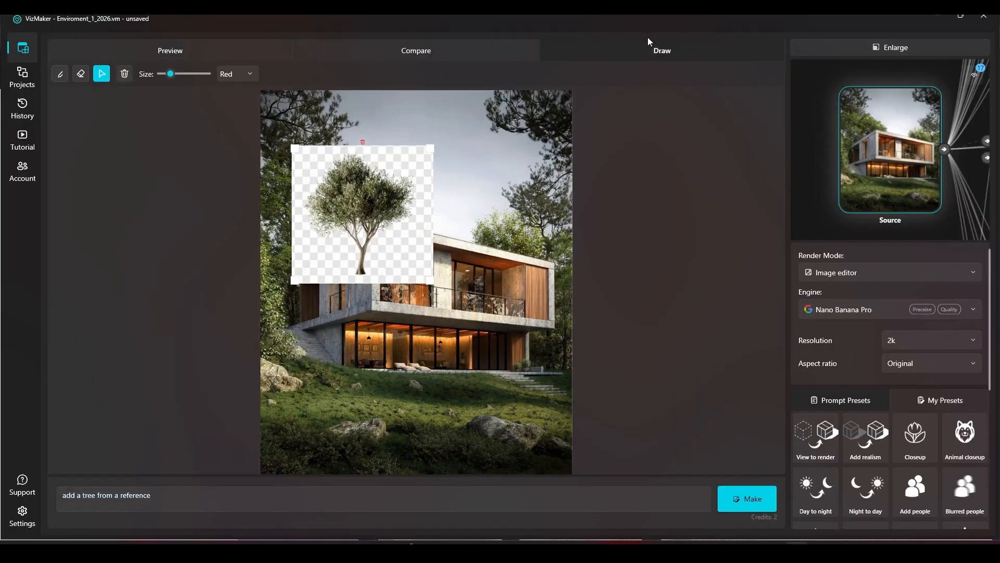
Shift the olive tree reference slightly up and left above the house, and place the cursor in the prompt.
left_click_drag(323, 171, 310, 164)
left_click_drag(348, 189, 397, 204)
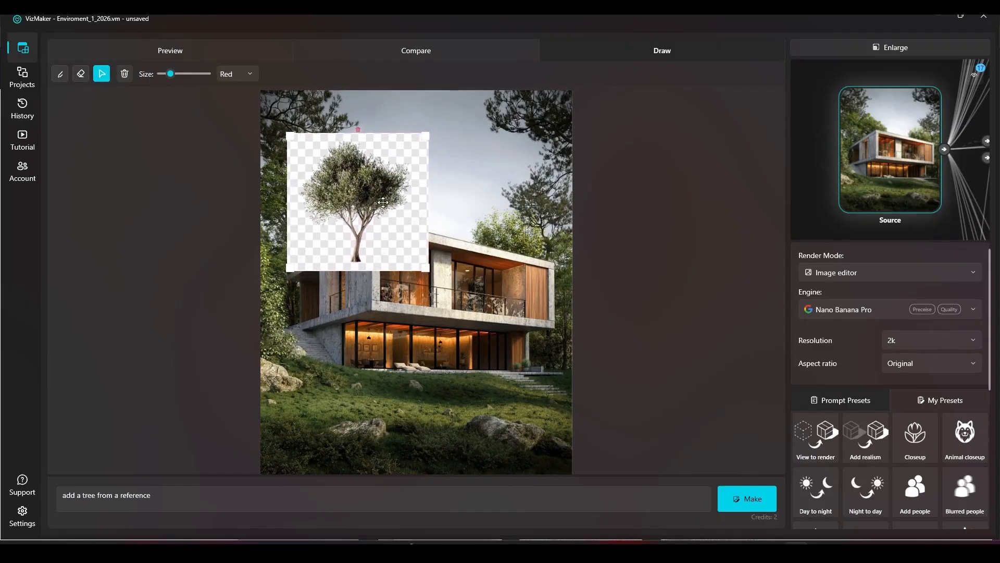
left_click_drag(195, 499, 48, 504)
left_click(83, 495)
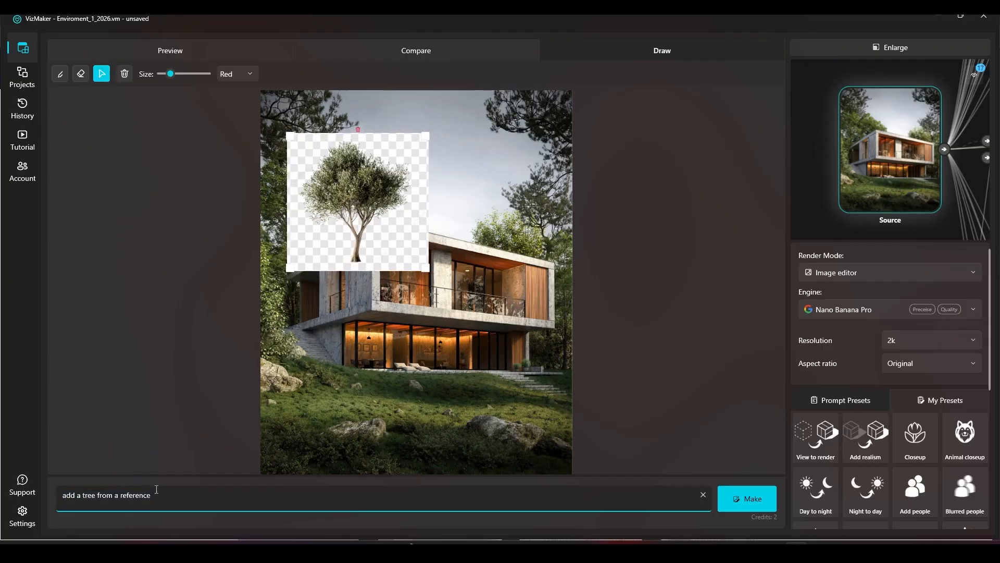
Draw a red arrow from the olive tree reference down to the lawn near the stairs and generate the edit.
left_click(61, 75)
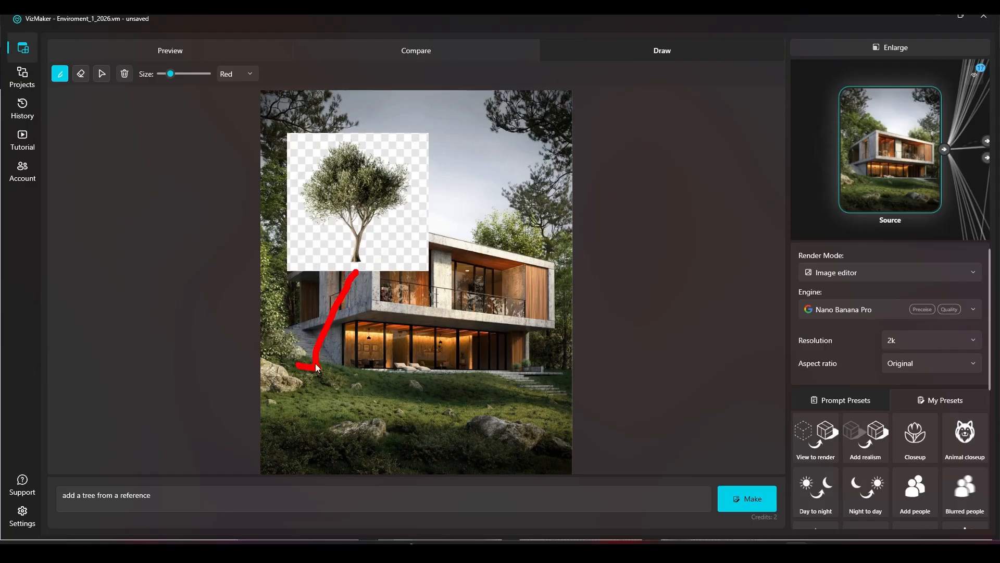
left_click(130, 77)
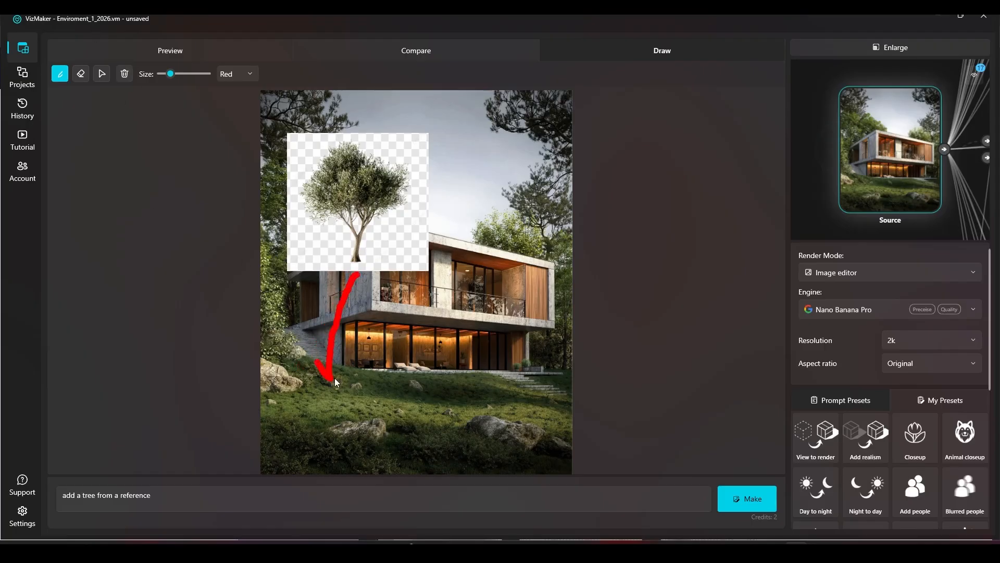
left_click(736, 491)
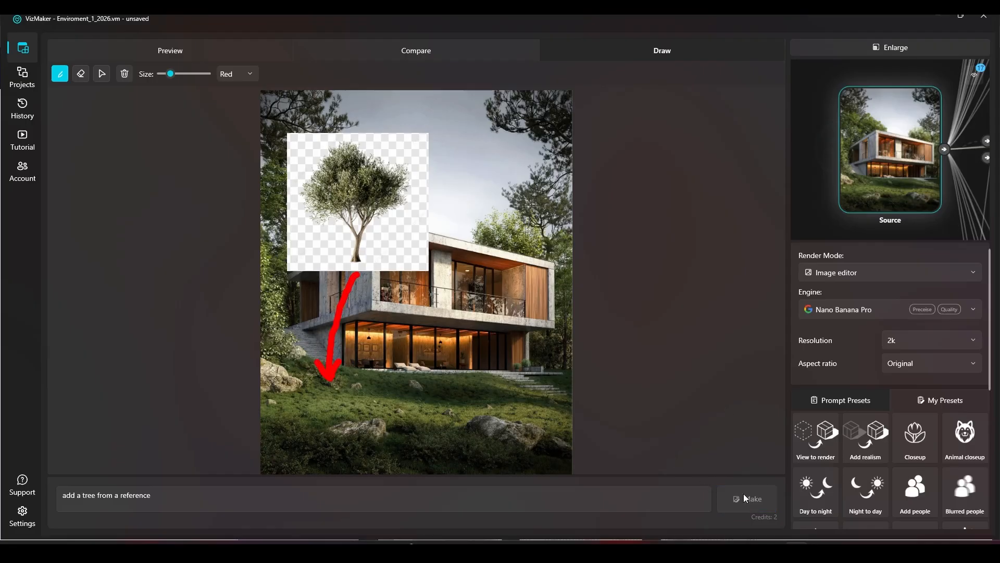
Return to the node graph and look over the earlier tree, glass pool and playground results.
left_click(941, 43)
left_click_drag(637, 316, 331, 223)
left_click_drag(276, 188, 561, 314)
left_click_drag(651, 323, 576, 307)
left_click_drag(598, 133, 561, 171)
left_click(561, 171)
left_click(666, 157)
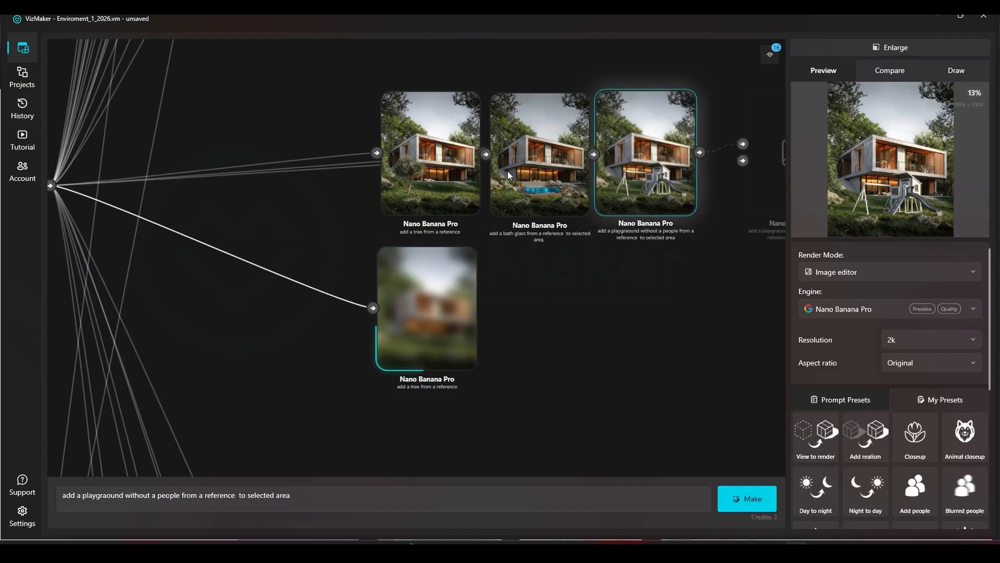
Pick up the bath glass prompt from the earlier pool result and open the Source for drawing in the enlarged view.
left_click(508, 164)
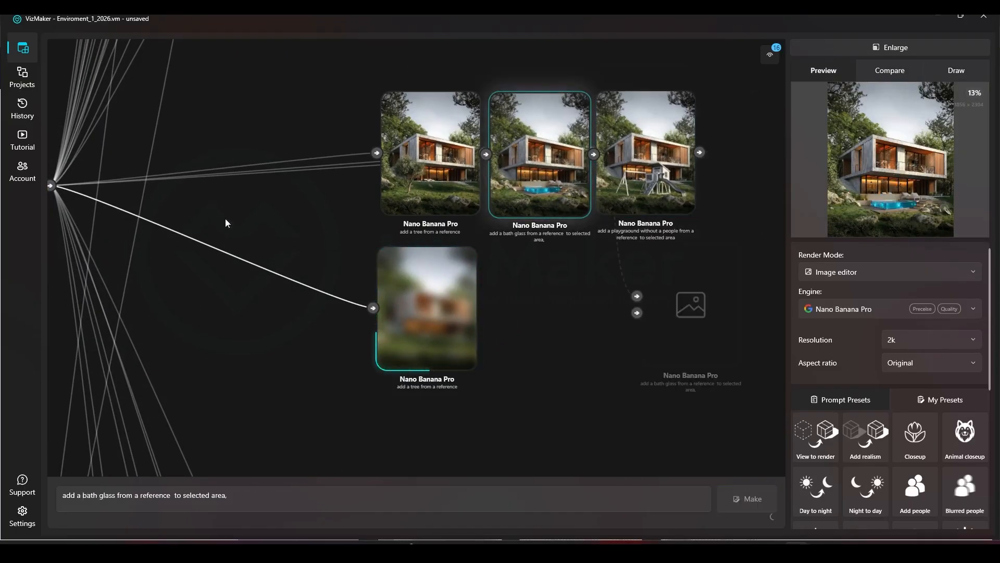
left_click_drag(56, 225, 313, 285)
left_click(248, 244)
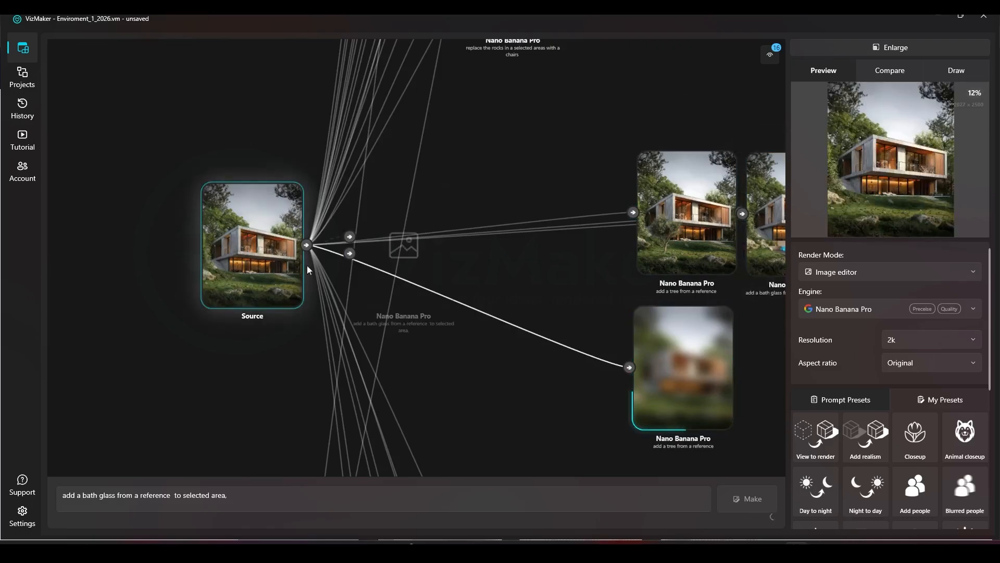
left_click(879, 47)
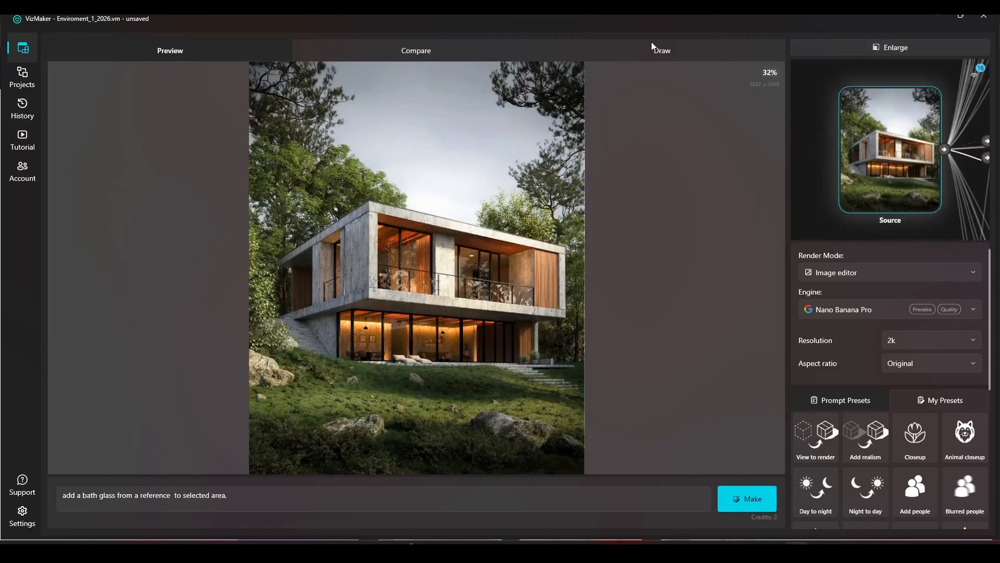
left_click(659, 51)
Clear the red arrow from the Source drawing and delete the olive tree reference.
left_click(121, 75)
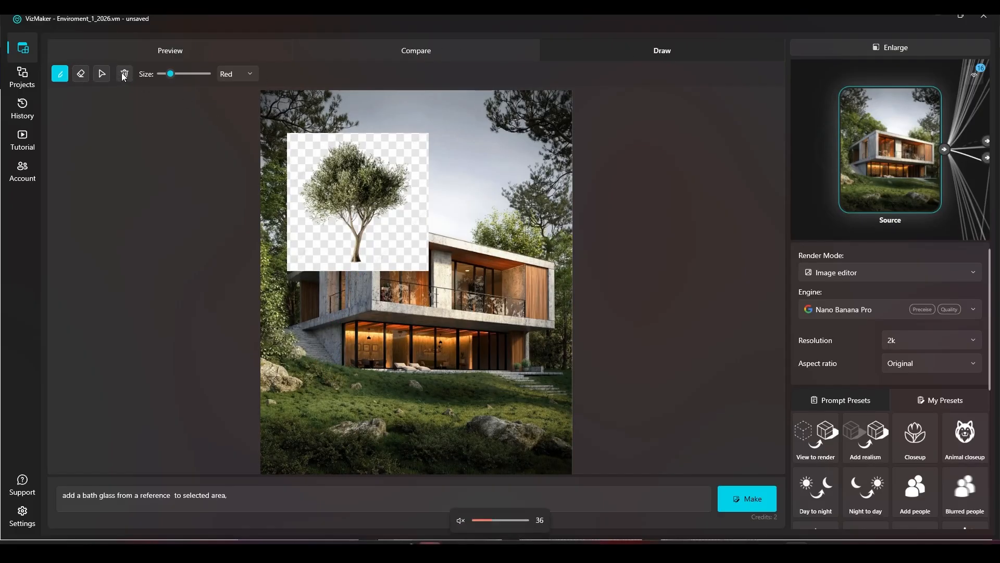
left_click(80, 74)
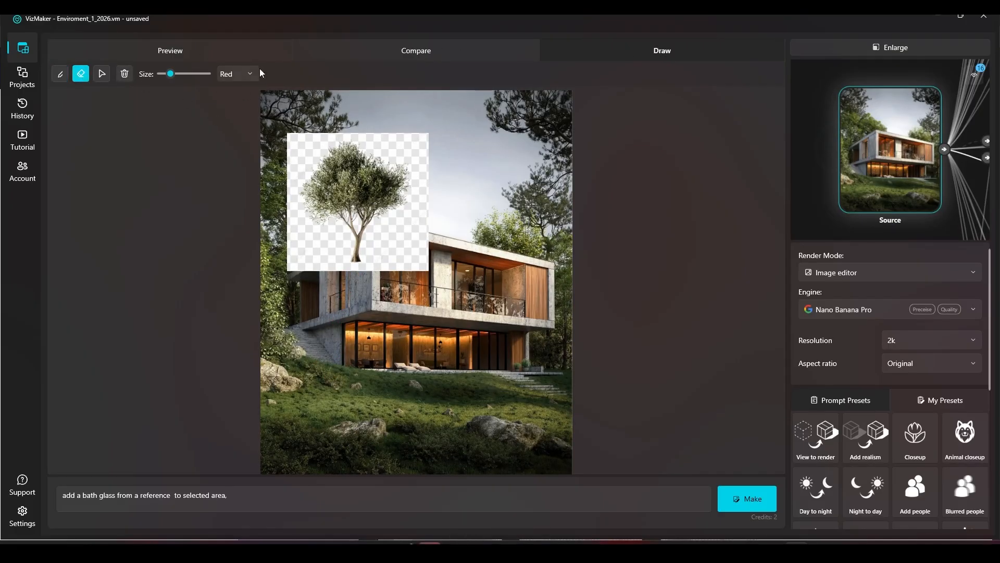
left_click(102, 74)
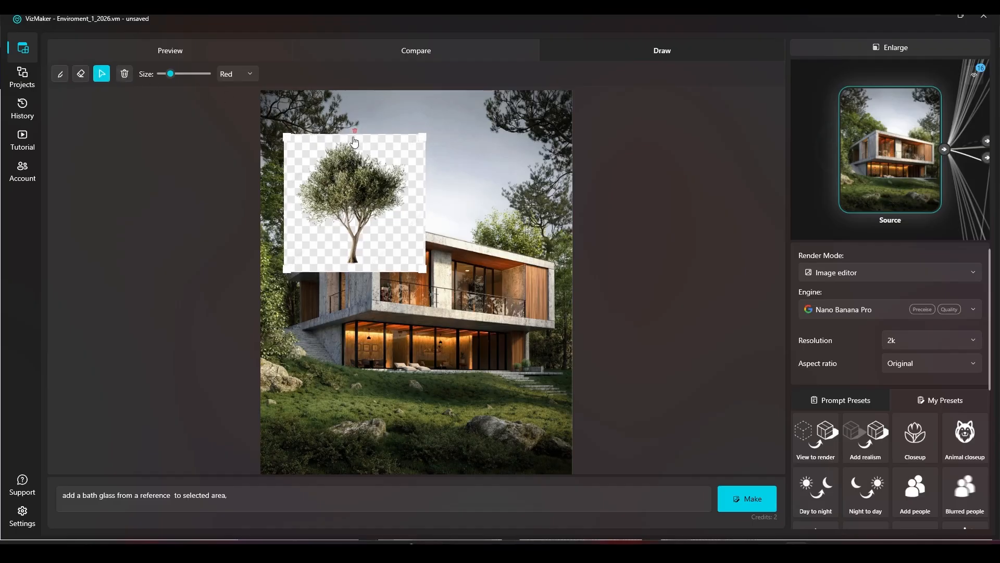
left_click(355, 131)
Copy the prompt "add a bath glass from a reference to selected area," from the pool result to the Source and enlarge the Source.
left_click(886, 47)
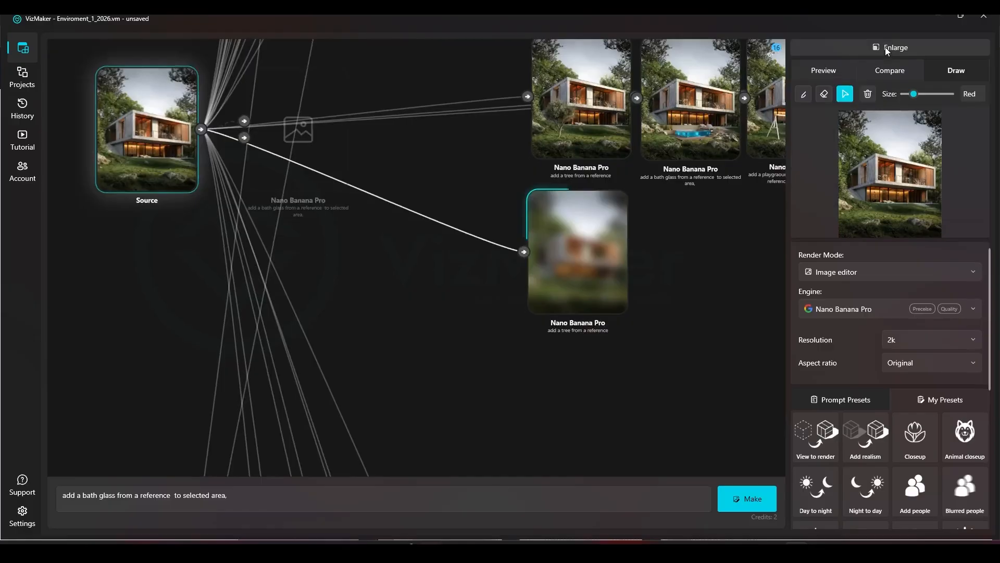
left_click_drag(652, 389, 250, 319)
left_click(552, 199)
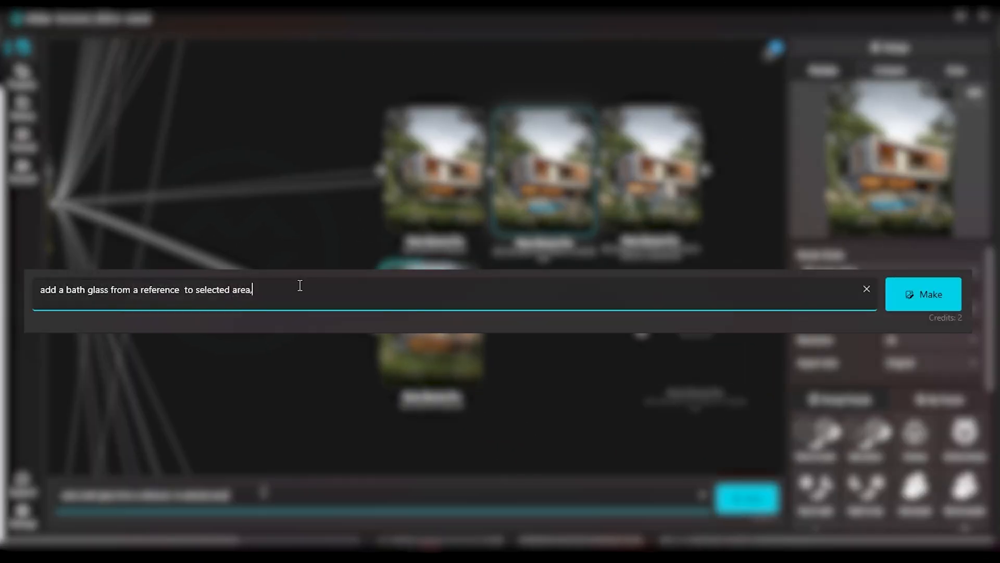
left_click_drag(264, 492, 48, 492)
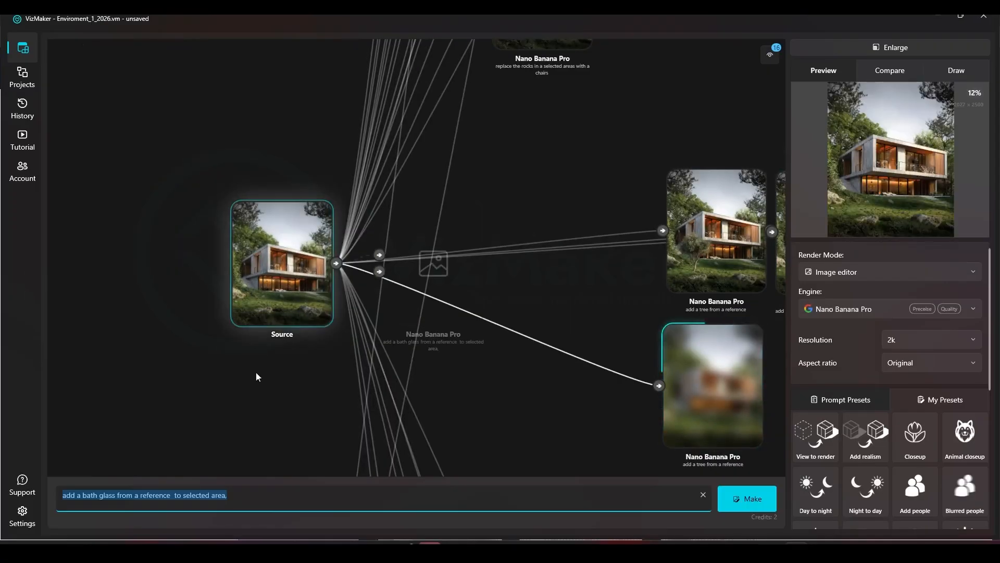
left_click(892, 48)
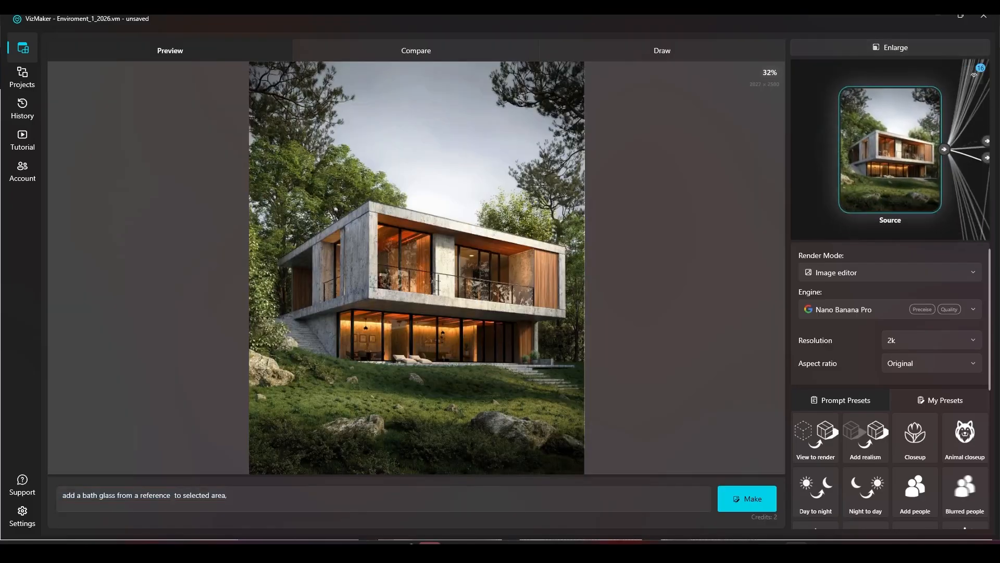
Switch to the photo viewer, capture the whole glass pool reference photo as a screen snip and return to VizMaker.
left_click(796, 551)
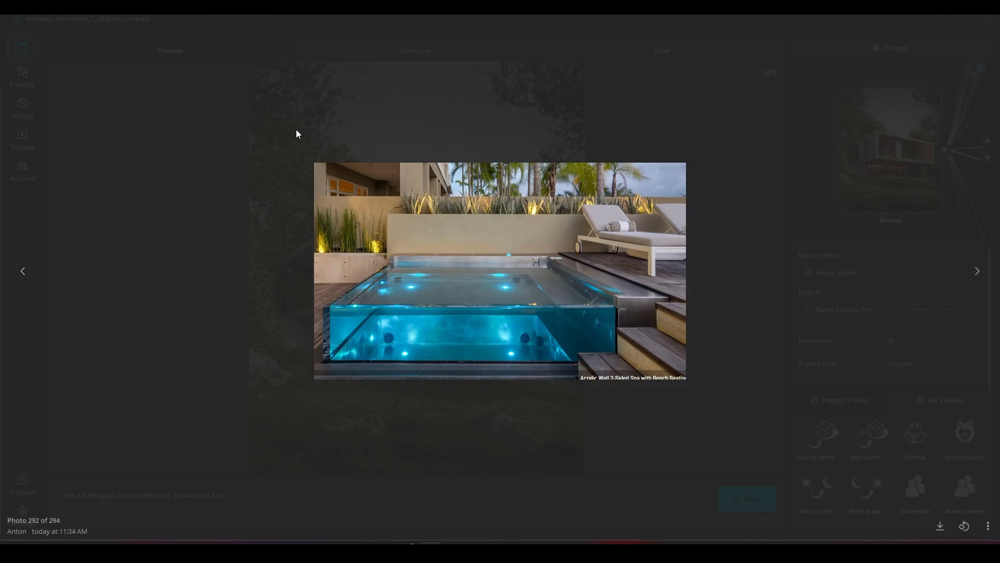
key("super+shift+s")
left_click_drag(313, 162, 685, 381)
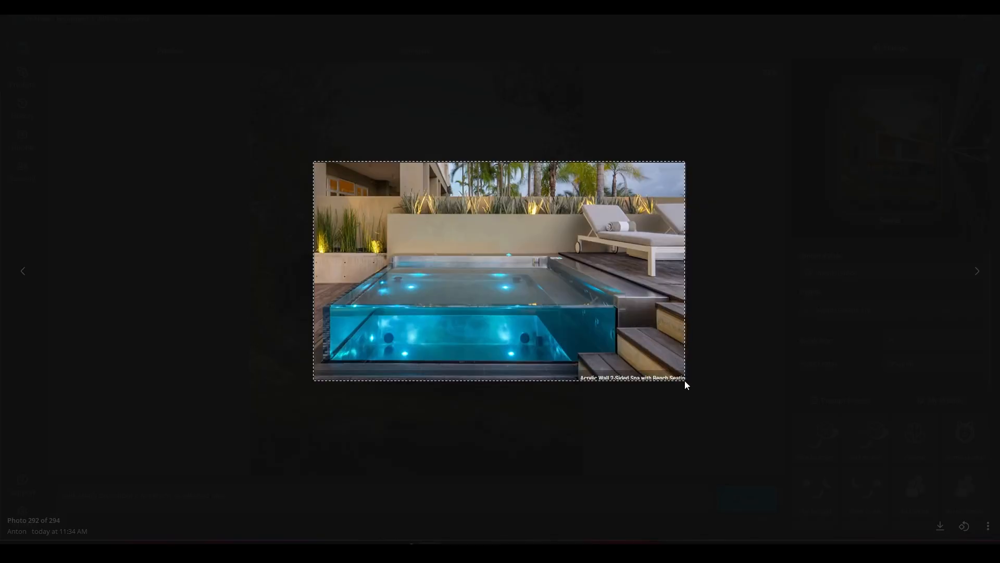
left_click_drag(684, 381, 684, 381)
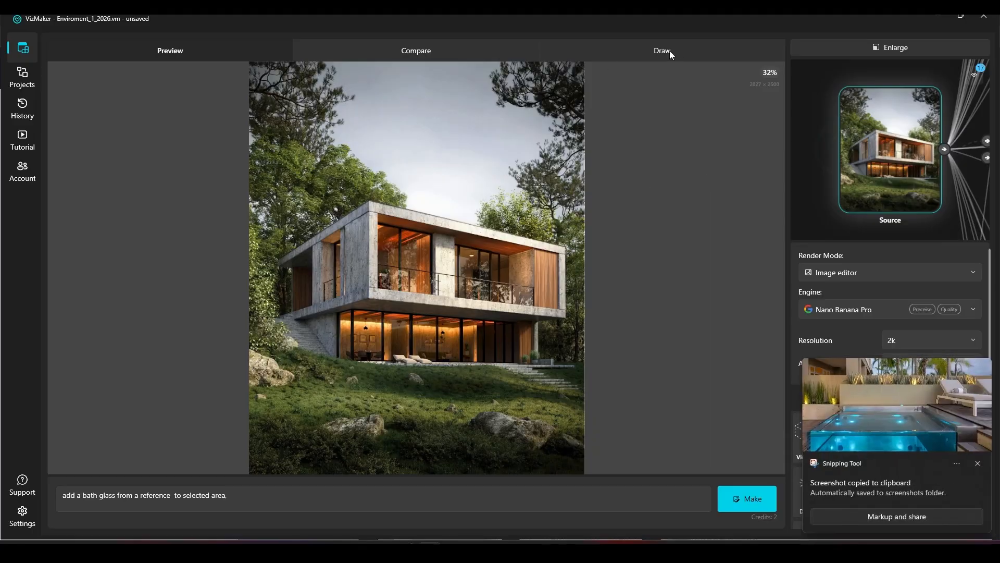
Paste the glass pool reference onto the Source drawing and position it over the upper floor of the house.
left_click(676, 50)
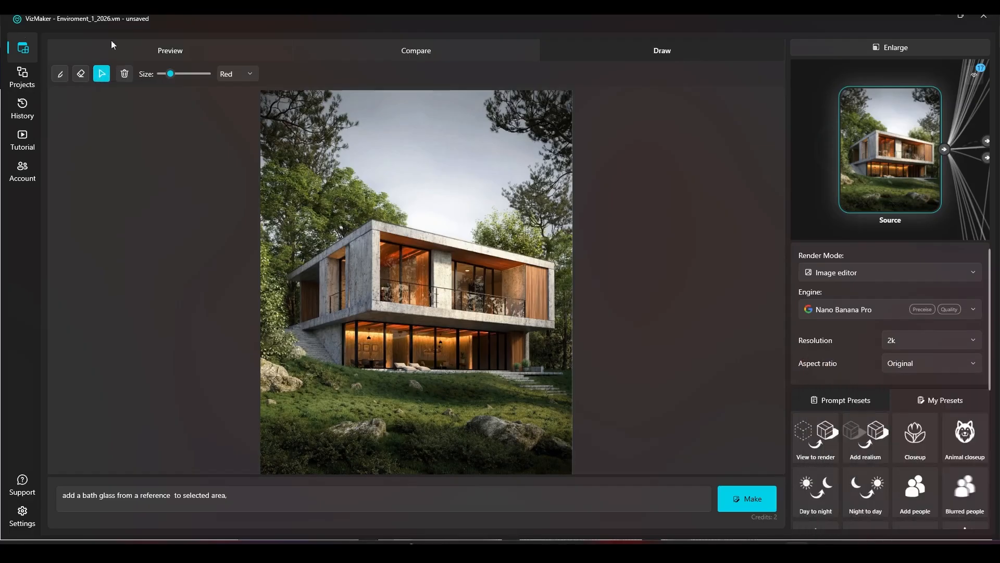
right_click(321, 169)
left_click(338, 177)
left_click_drag(346, 184, 443, 242)
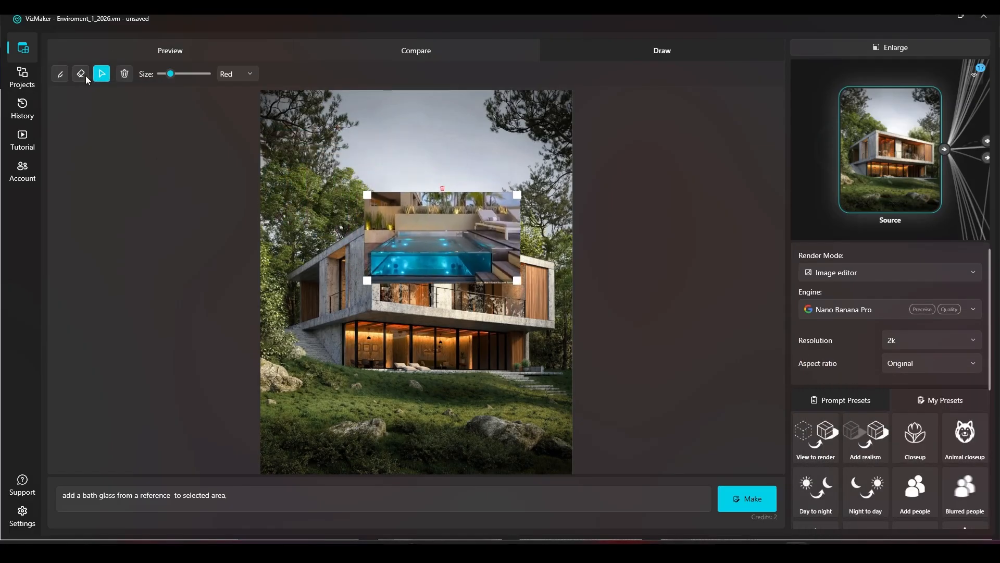
Draw a red arrow from the pool reference to the lawn edge below the terrace and generate the edit twice with Nano Banana Pro.
left_click(61, 74)
left_click(436, 286)
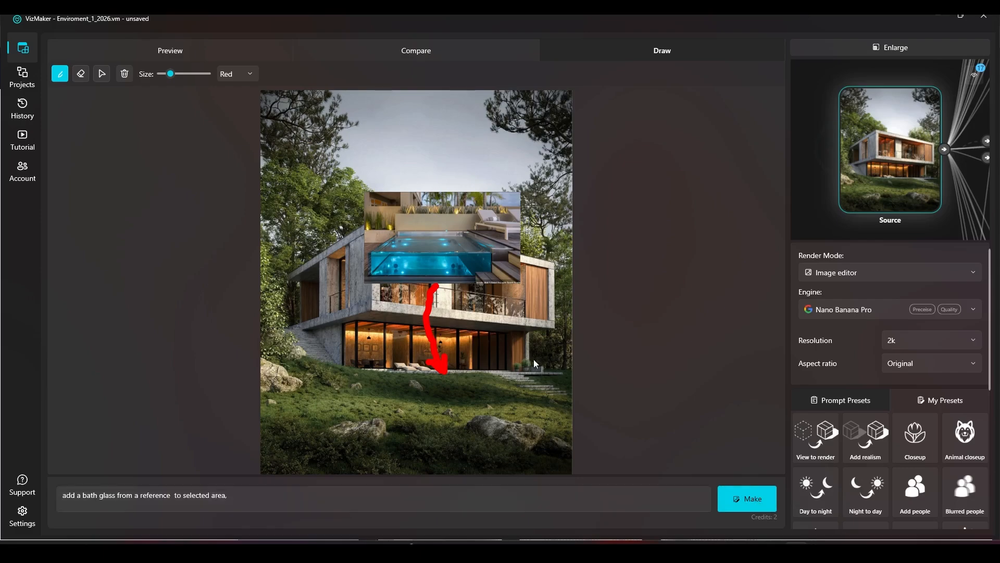
left_click(237, 500)
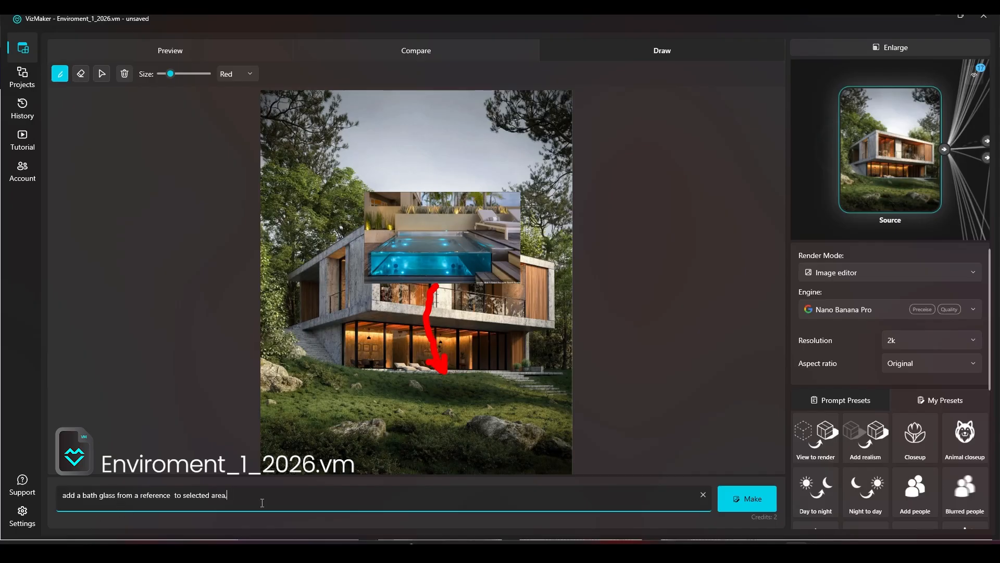
left_click(755, 493)
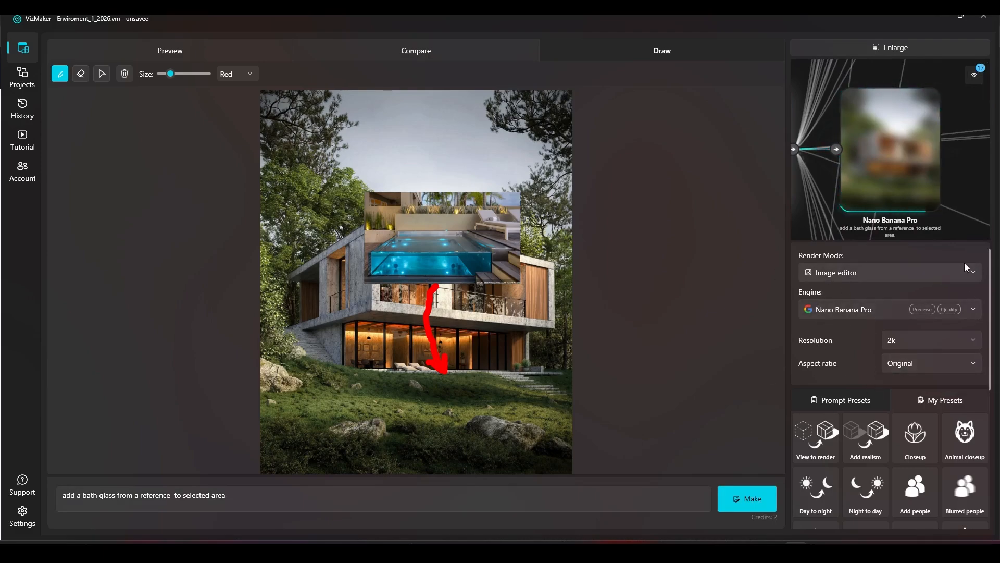
left_click(749, 498)
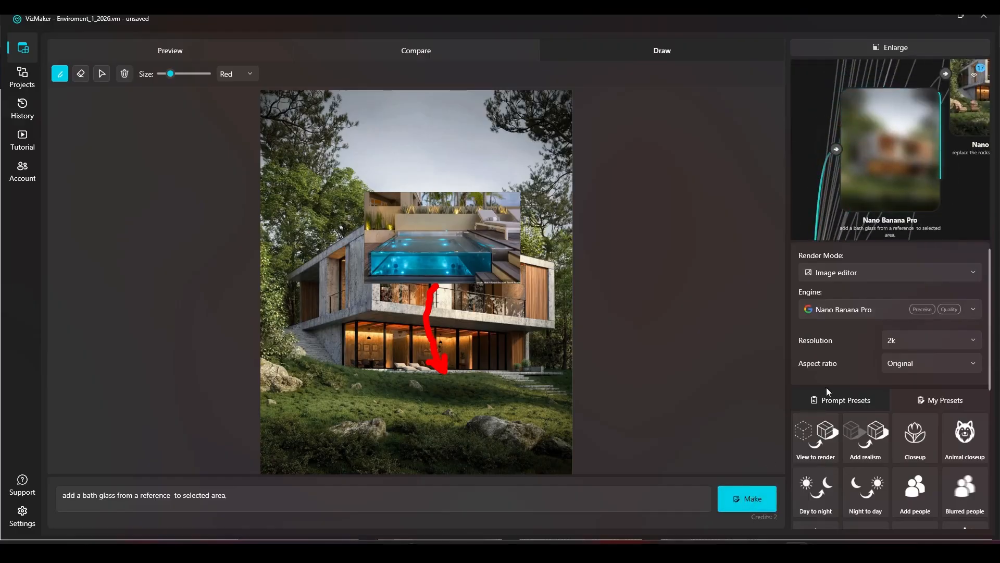
Generate the same glass pool edit with the Seedream v4.5 engine and again with Flux 2 Pro.
left_click(851, 309)
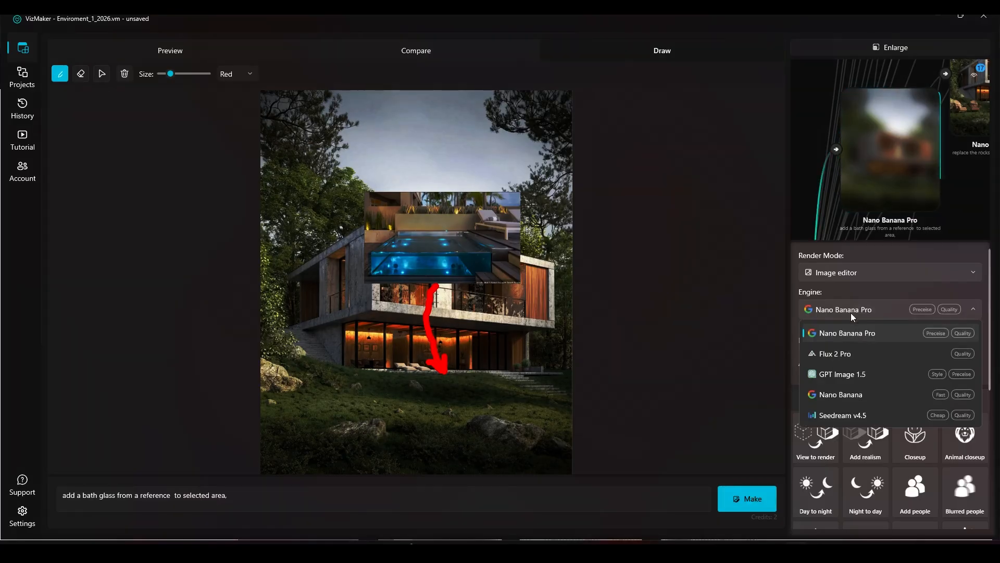
left_click(839, 414)
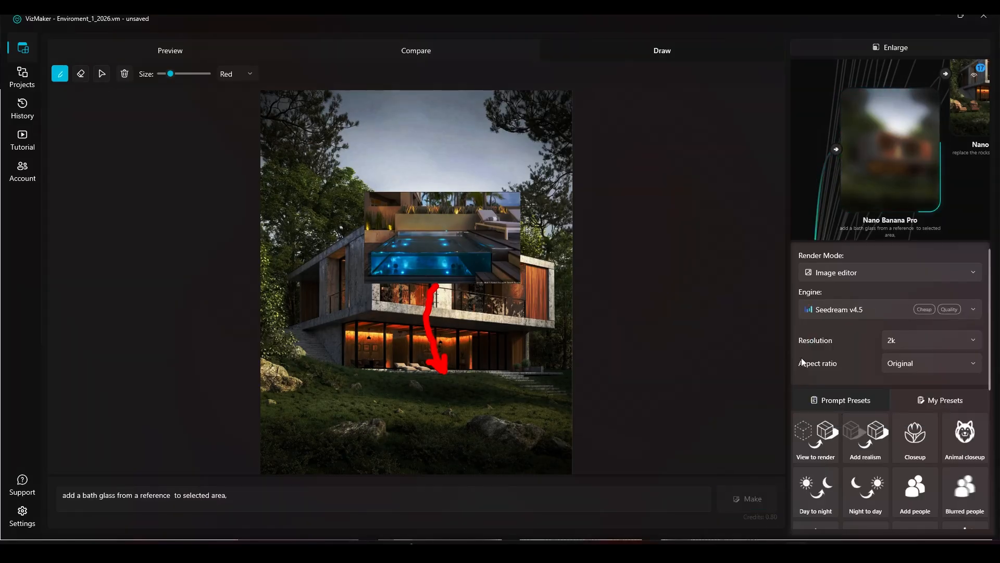
left_click(843, 311)
left_click(836, 353)
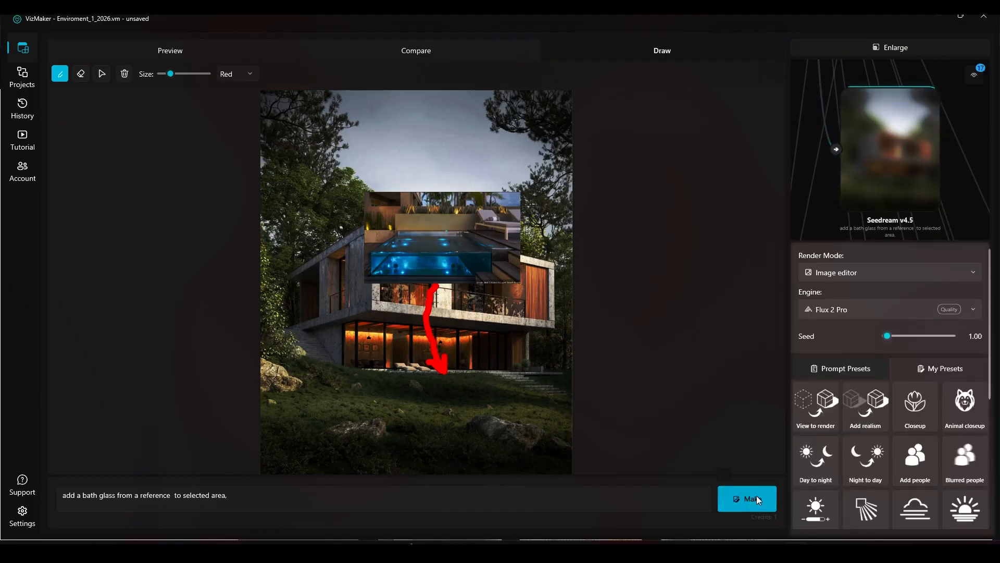
left_click(758, 497)
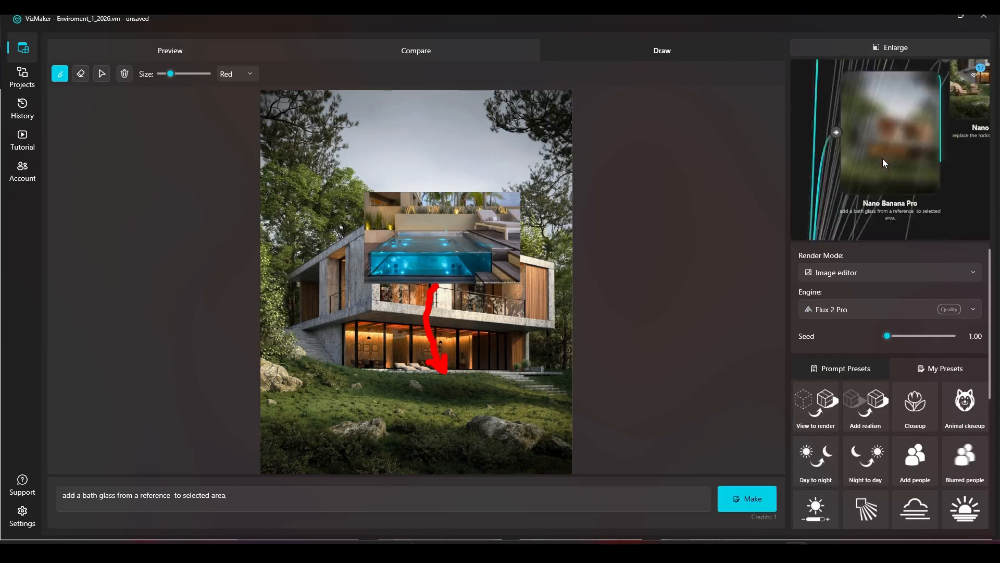
Return to the node graph, pull a pending Nano Banana Pro pool render out of the column and move it rightward with the earlier edit results.
left_click(896, 47)
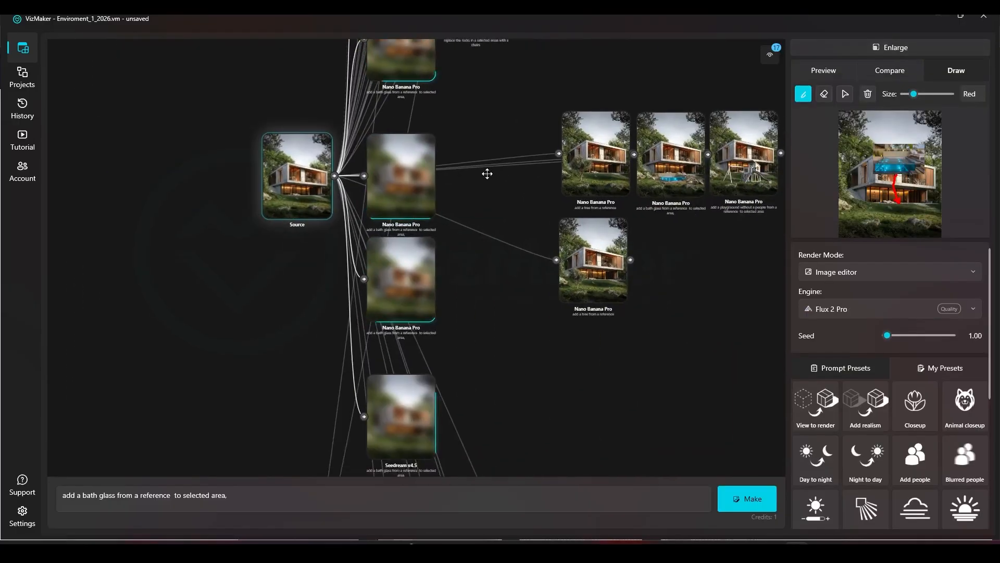
mouse_move(680, 157)
left_mouse_down()
mouse_move(495, 266)
mouse_move(484, 290)
left_mouse_up()
left_click_drag(542, 191, 578, 162)
left_click(599, 294)
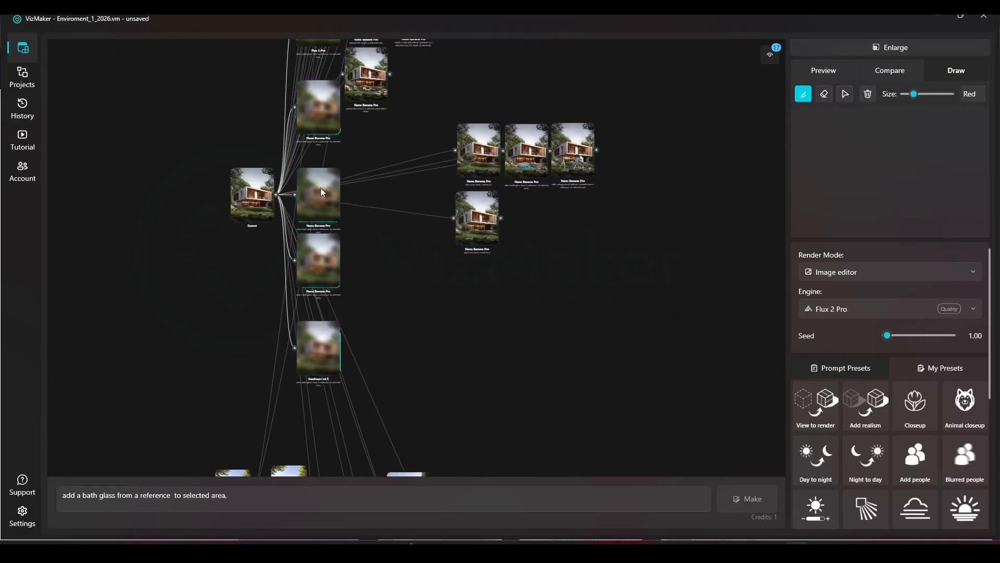
left_click_drag(331, 267, 488, 338)
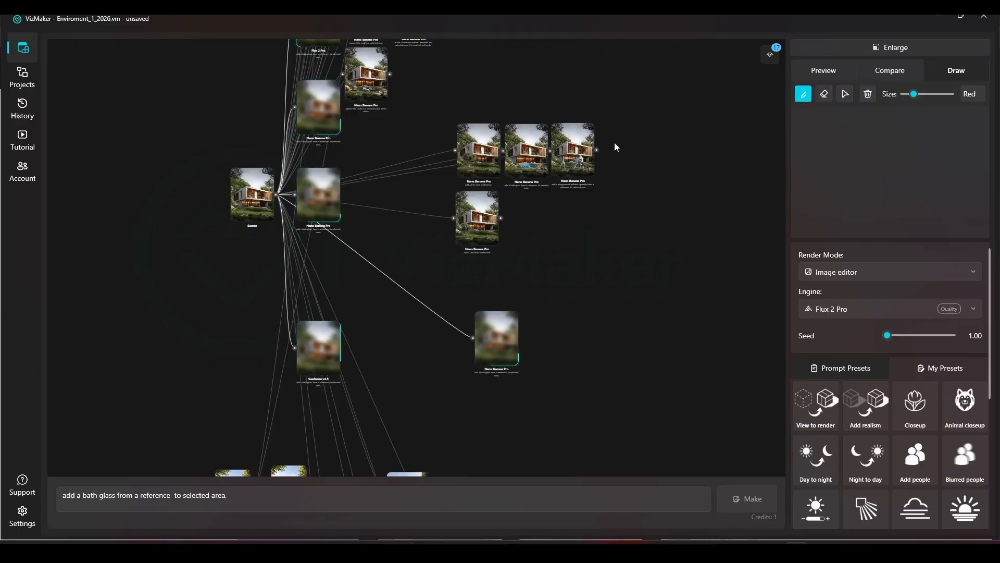
scroll(622, 227, "down", 2)
left_click_drag(513, 201, 395, 345)
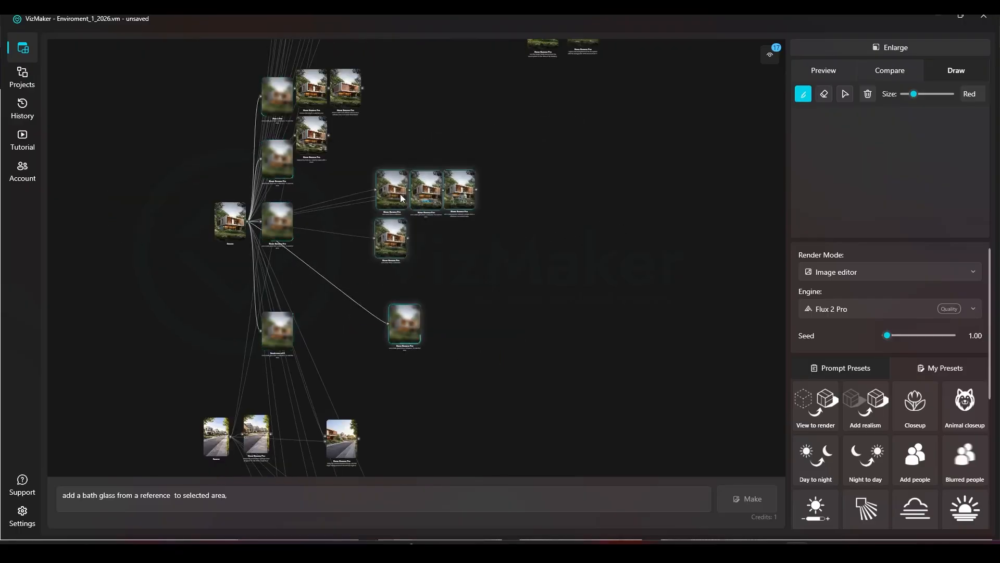
left_click_drag(401, 196, 526, 246)
Move the remaining pending Seedream v4.5, Nano Banana Pro and Flux 2 Pro pool renders into a row beside the first one.
left_click(363, 361)
left_click_drag(282, 336, 573, 374)
left_click_drag(289, 240, 613, 361)
left_click_drag(279, 156, 646, 379)
left_click_drag(254, 83, 651, 368)
scroll(562, 330, "up", 5)
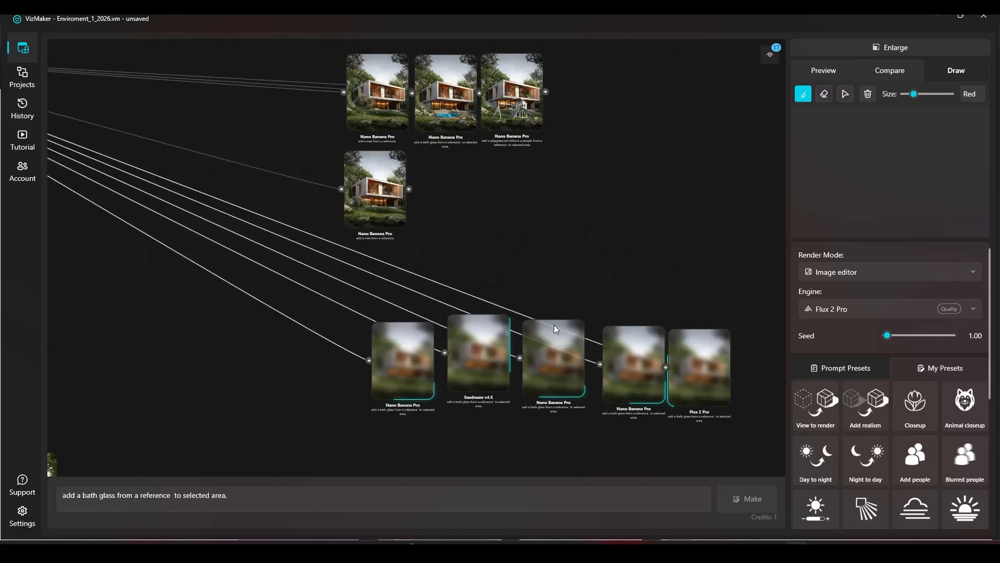
Tidy the spacing of the Nano Banana Pro and Seedream v4.5 pool renders in the new row.
left_click_drag(410, 328, 395, 337)
left_click_drag(469, 329, 447, 333)
left_click_drag(539, 337, 509, 333)
left_click_drag(624, 327, 598, 323)
scroll(464, 365, "up", 8)
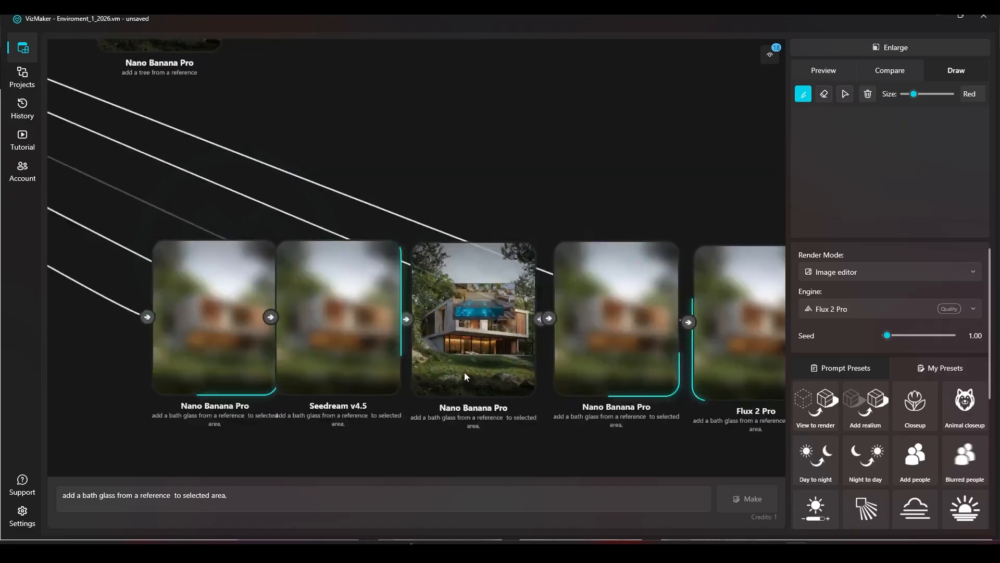
Examine the finished Nano Banana Pro pool results up close, checking how each one placed the glass pool.
left_click(460, 277)
scroll(460, 277, "down", 4)
scroll(448, 220, "up", 4)
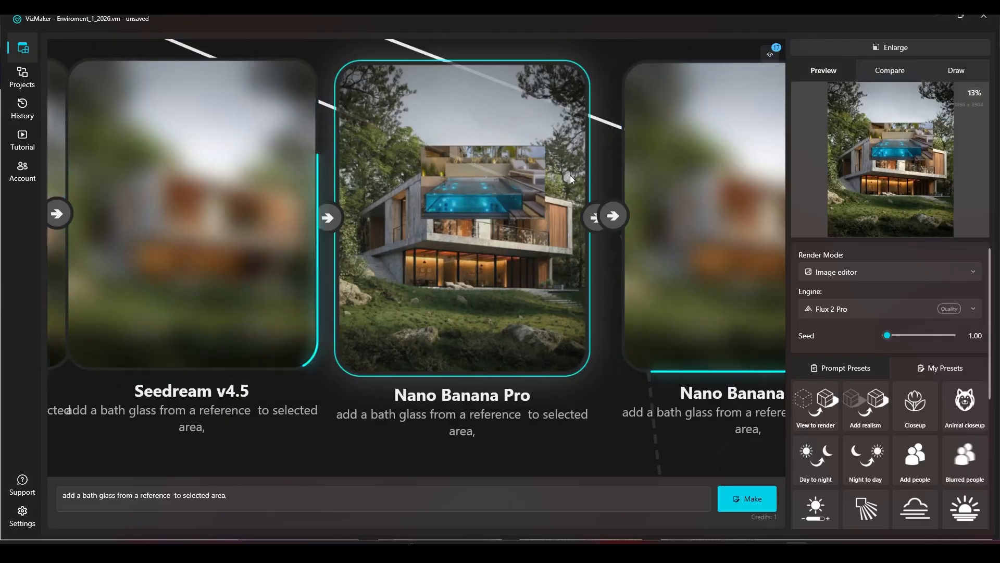
scroll(491, 226, "down", 2)
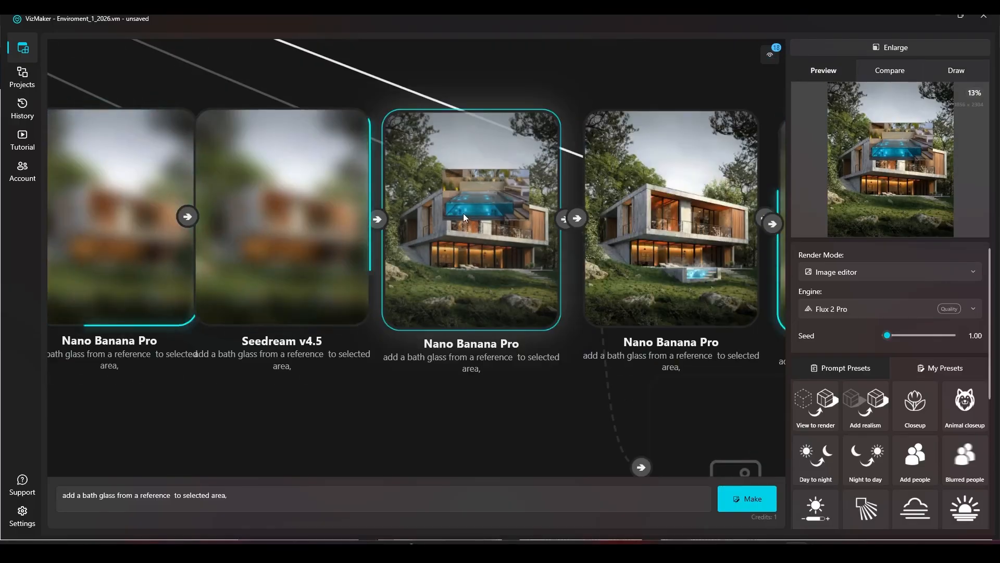
scroll(465, 204, "down", 4)
scroll(579, 243, "up", 2)
scroll(581, 245, "up", 3)
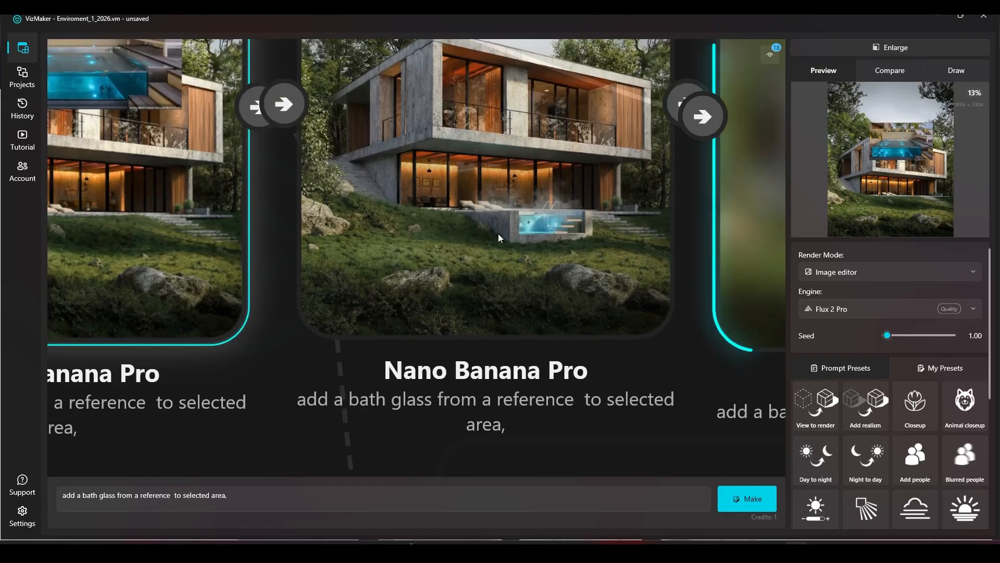
scroll(505, 203, "down", 1)
scroll(513, 232, "down", 3)
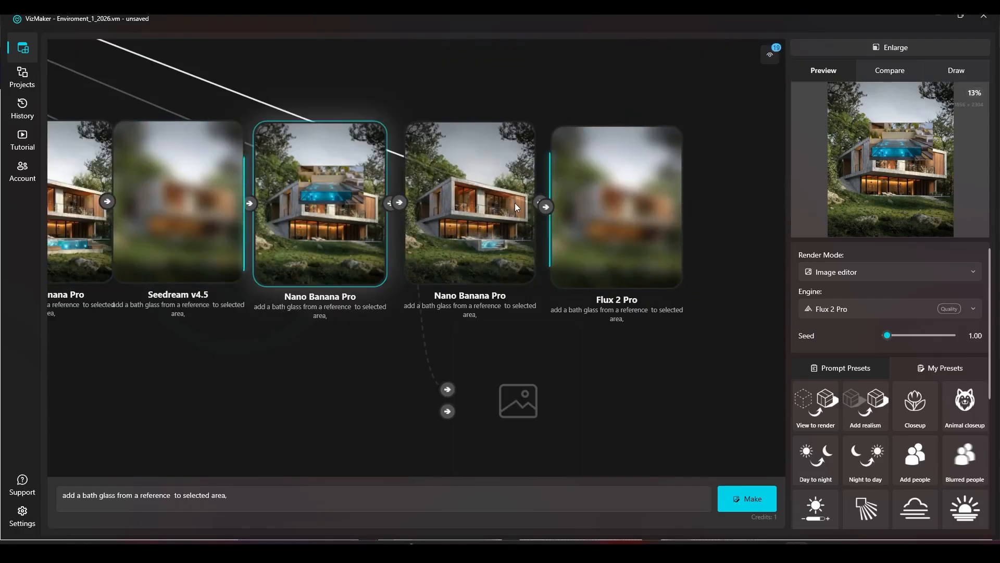
scroll(502, 204, "up", 3)
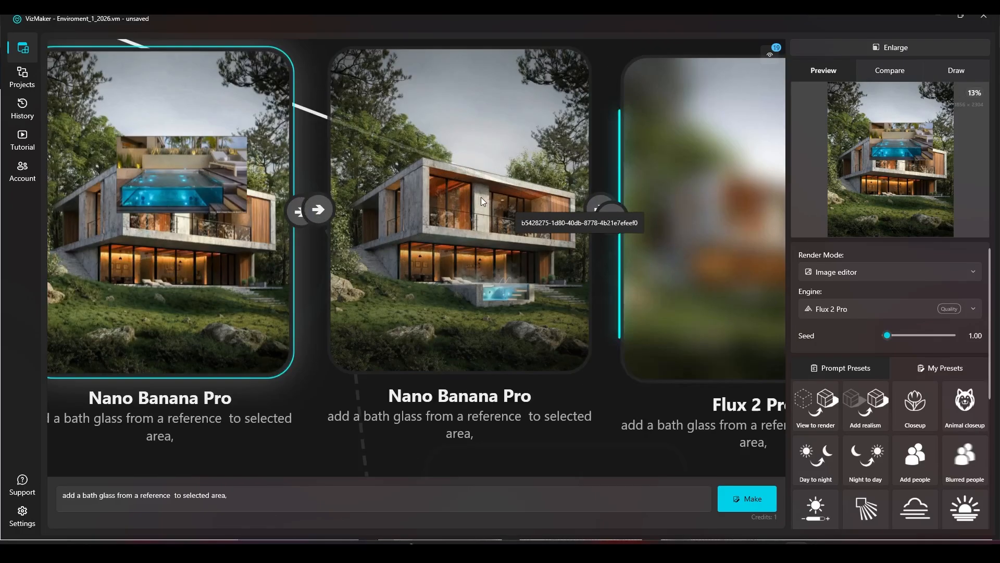
Inspect the Flux 2 Pro pool result, then move it and the Nano Banana Pro result with the floating reference photo below the row.
left_click_drag(649, 252, 338, 253)
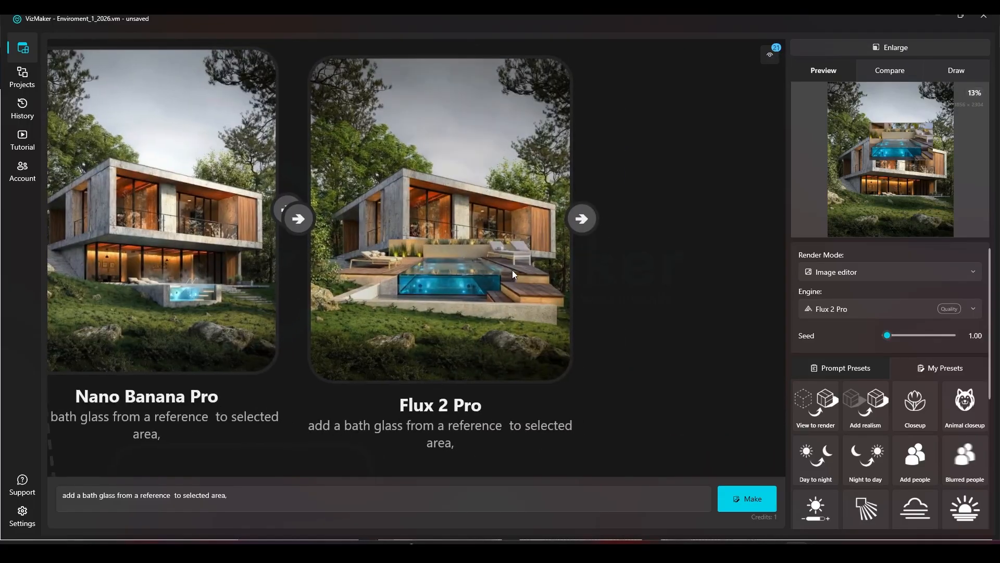
scroll(473, 262, "down", 2)
scroll(464, 268, "up", 4)
scroll(465, 269, "down", 5)
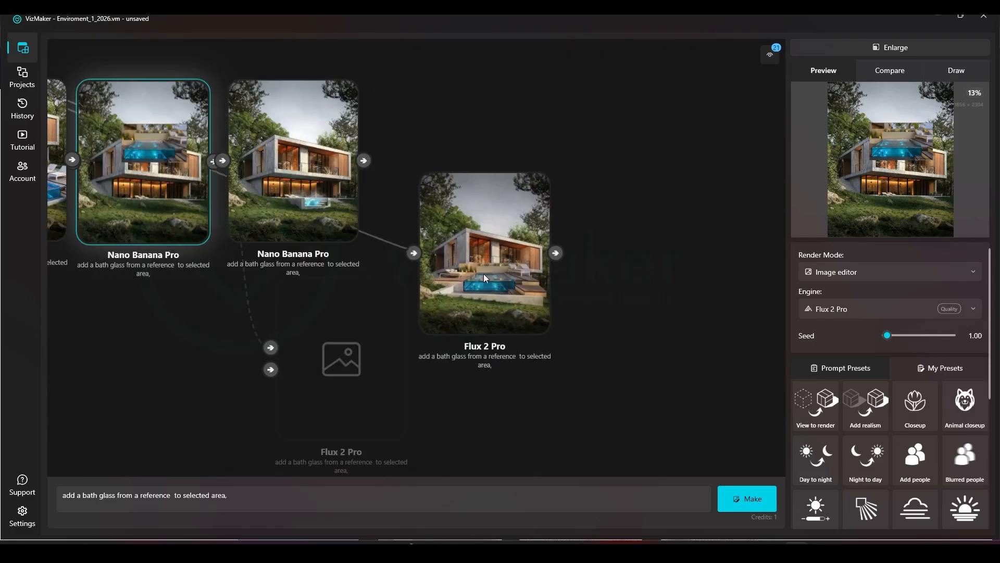
left_click_drag(484, 278, 494, 427)
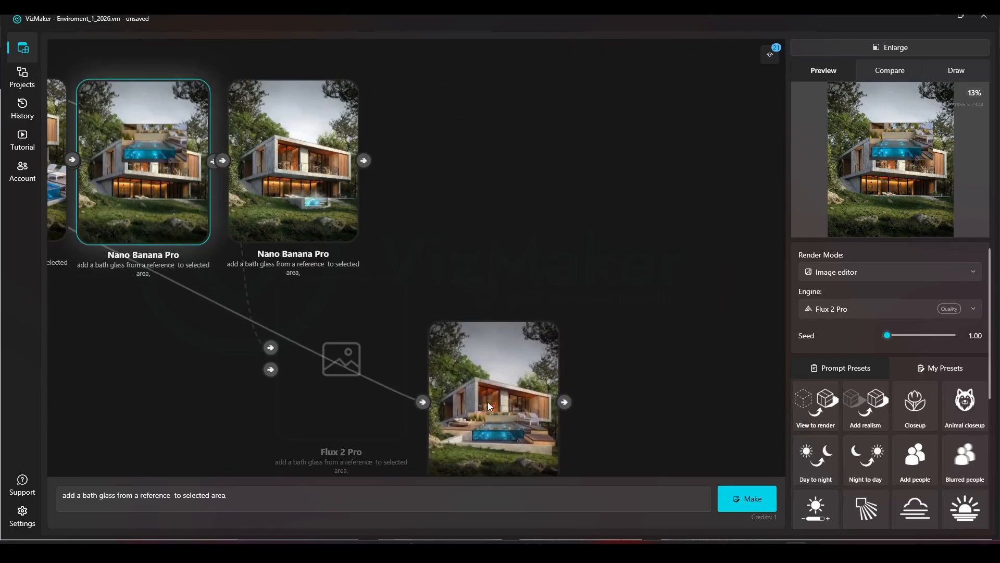
left_click_drag(211, 287, 272, 239)
left_click_drag(201, 297, 206, 349)
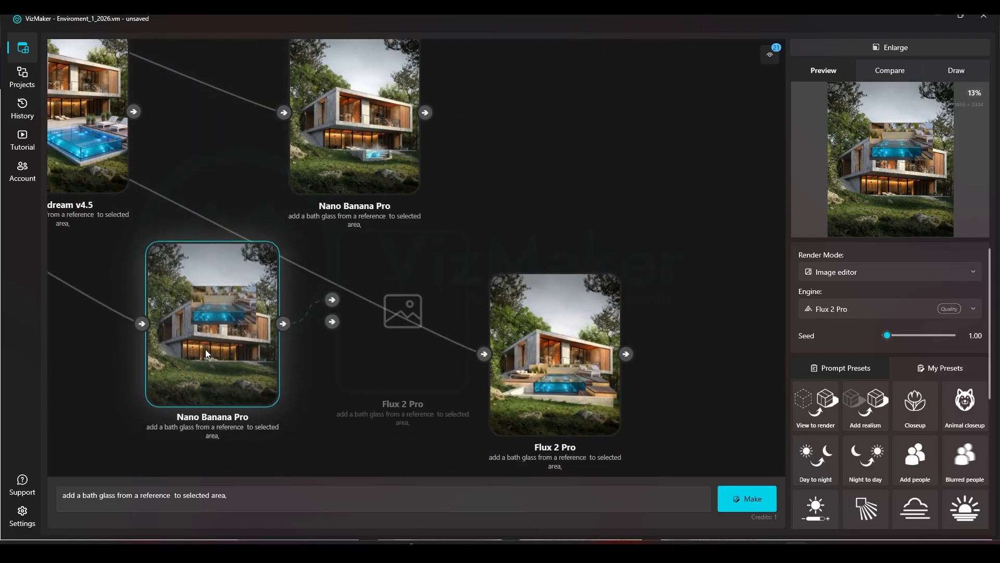
Examine the Seedream v4.5 pool result and the neighbouring Nano Banana Pro result with the wooden deck up close.
left_click_drag(109, 344, 433, 392)
scroll(387, 166, "up", 5)
left_click_drag(386, 167, 364, 257)
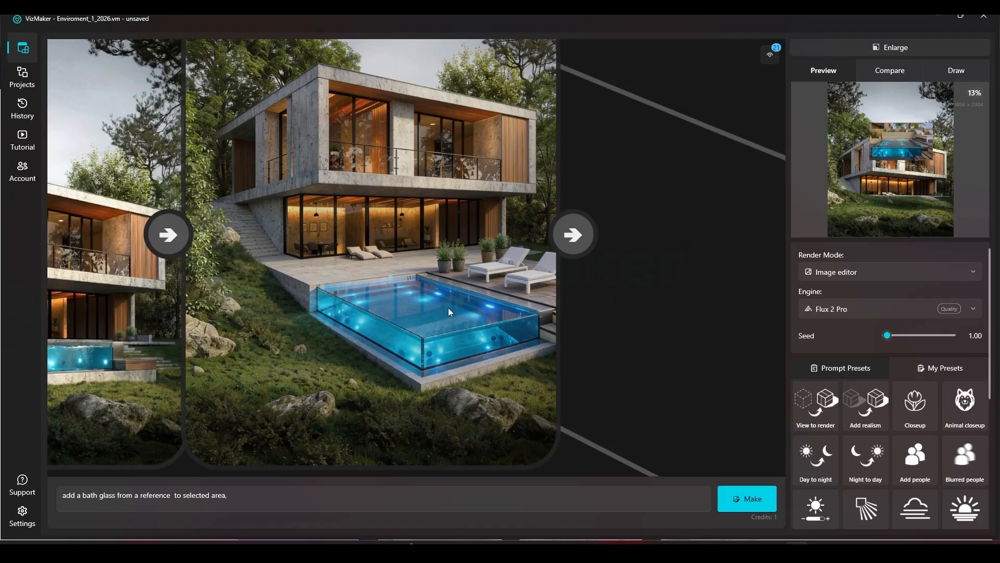
scroll(440, 288, "down", 5)
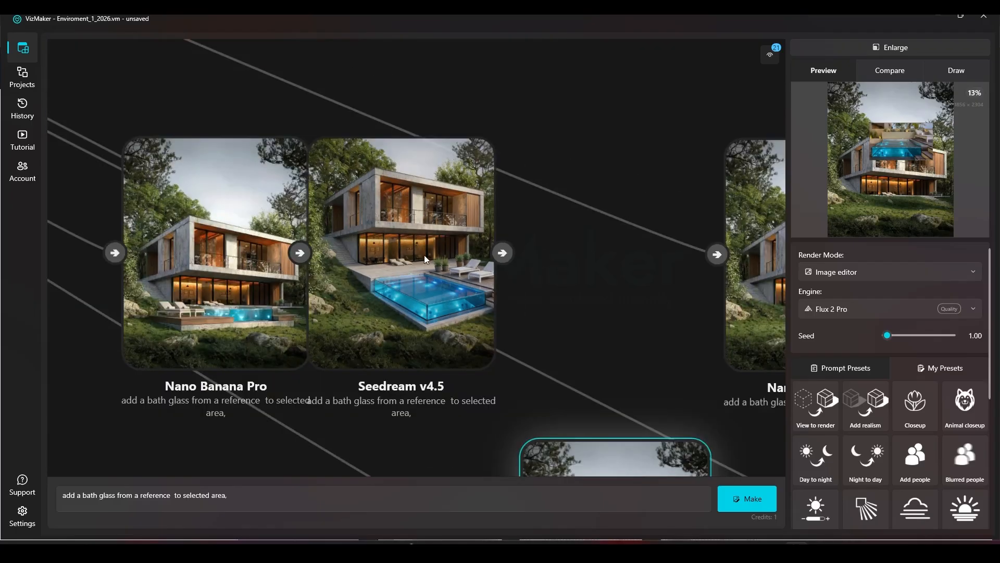
left_click(415, 263)
scroll(420, 250, "down", 3)
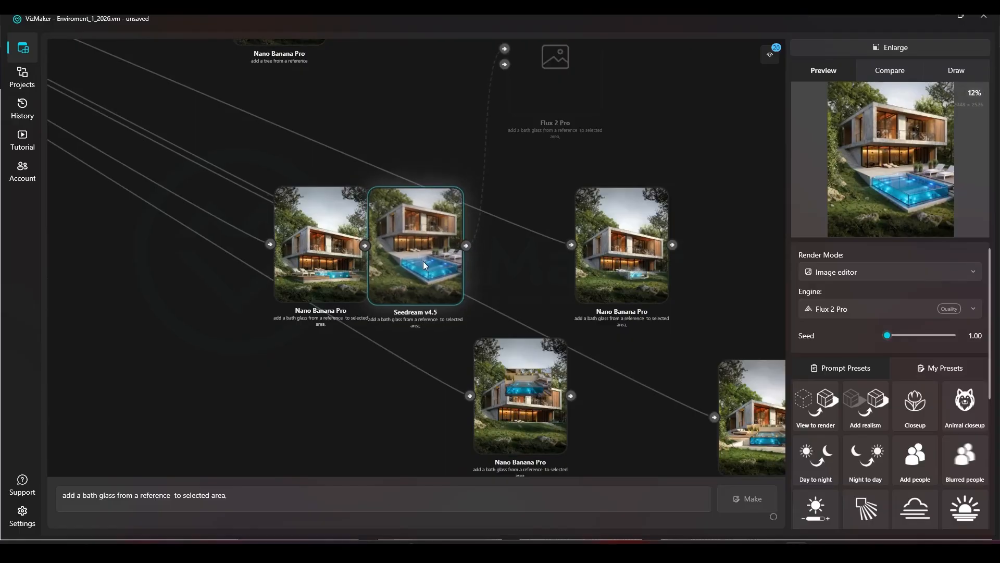
scroll(308, 270, "up", 5)
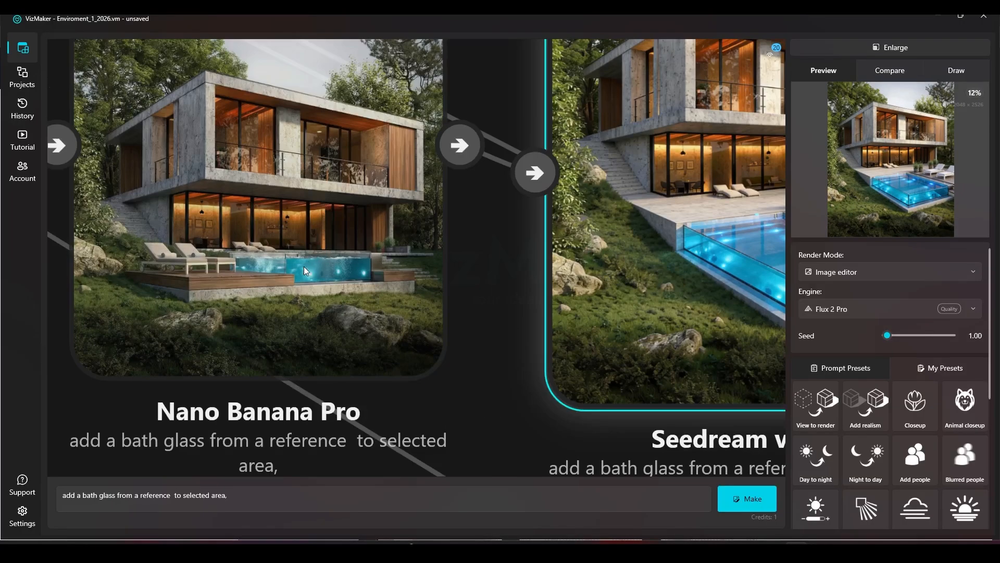
Place the deck-pool and small-pool Nano Banana Pro results side by side next to the lower olive tree render.
scroll(342, 294, "down", 10)
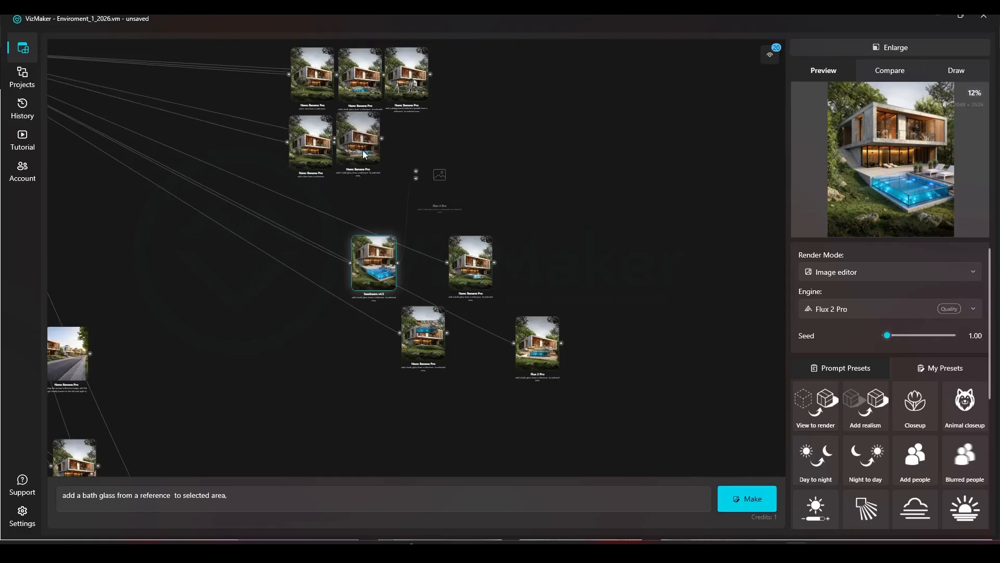
scroll(458, 245, "up", 6)
scroll(502, 351, "down", 3)
left_click_drag(500, 346, 443, 268)
scroll(382, 285, "up", 7)
left_click_drag(382, 285, 378, 301)
left_click(363, 310)
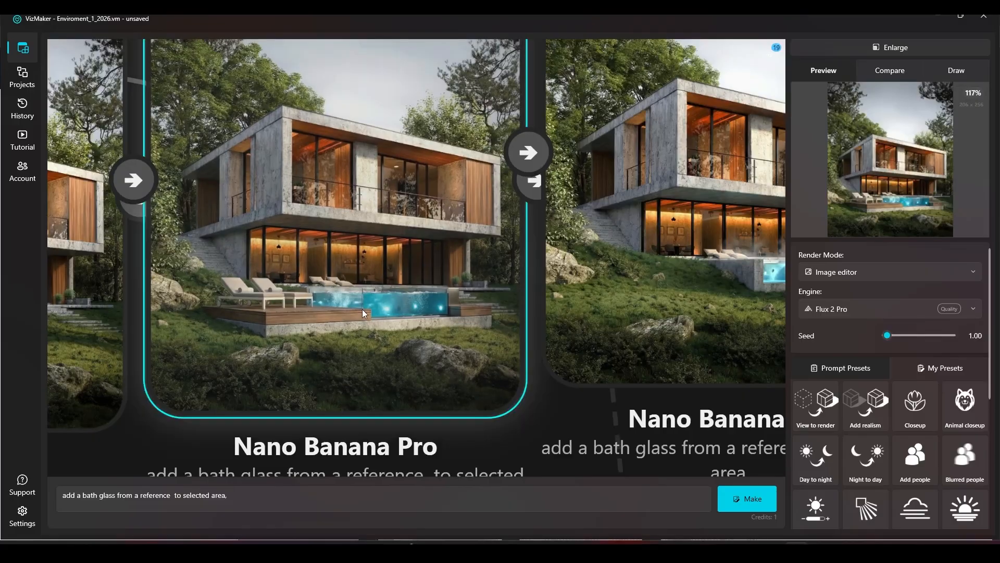
Compare the two adjacent Nano Banana Pro pool results and delete the one with the small pool.
left_click_drag(387, 246, 408, 280)
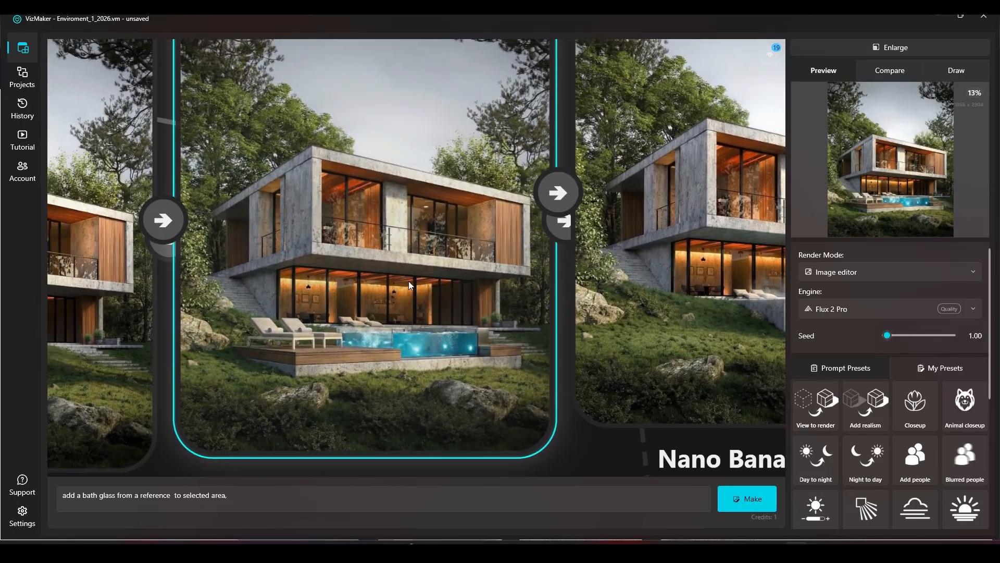
scroll(448, 283, "down", 3)
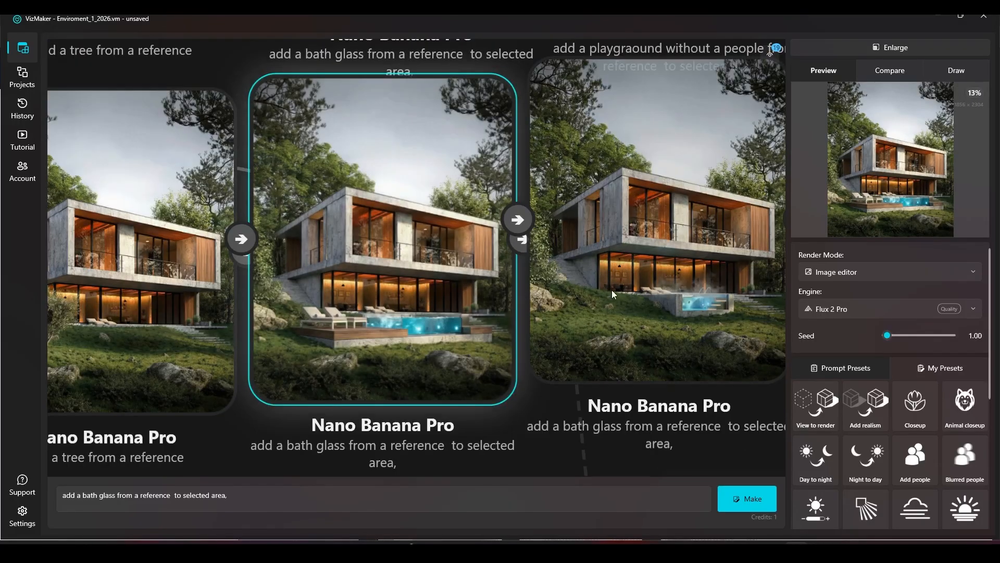
left_click_drag(663, 325, 571, 327)
scroll(572, 324, "up", 3)
scroll(608, 275, "down", 2)
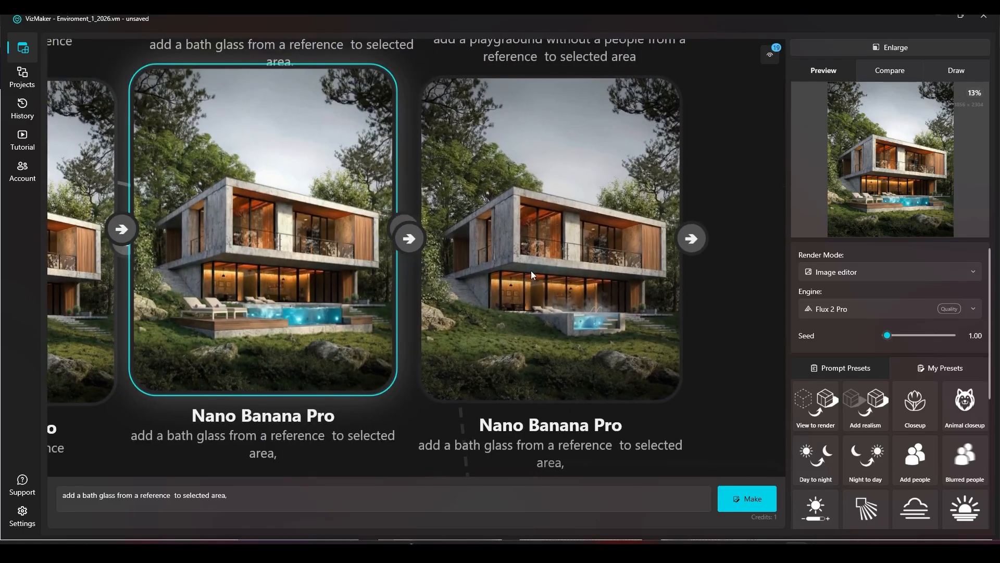
scroll(524, 269, "down", 2)
scroll(446, 193, "up", 3)
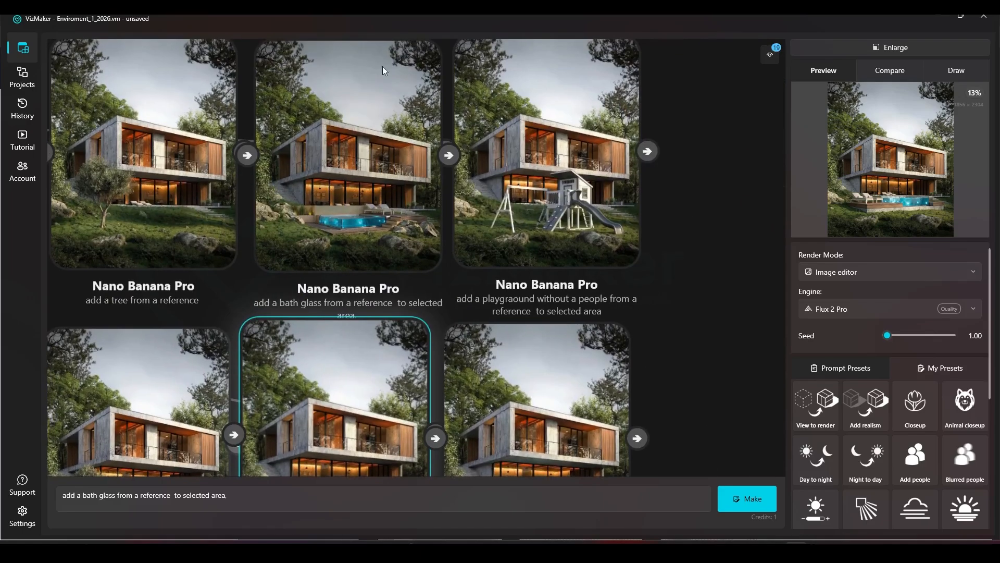
scroll(408, 146, "down", 3)
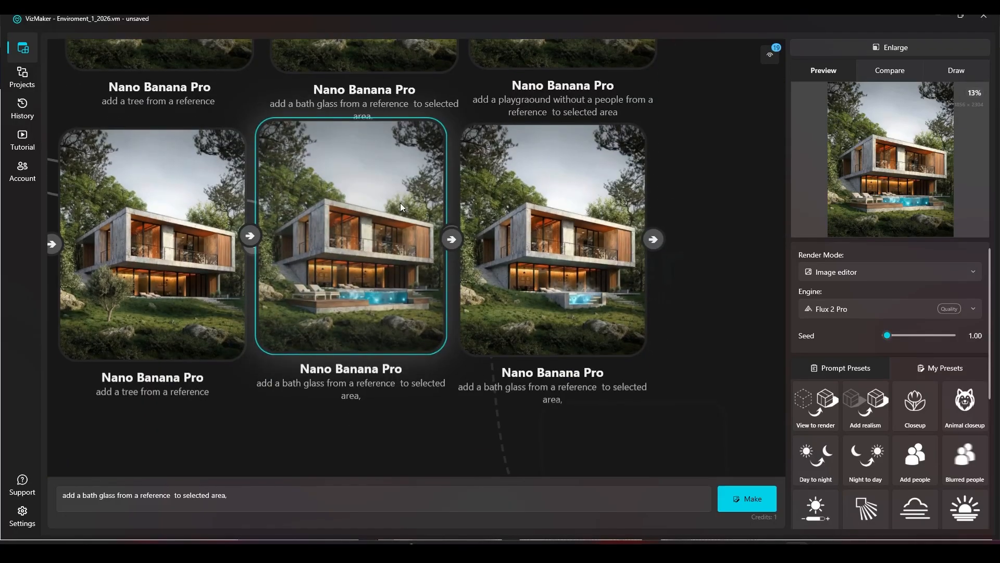
scroll(374, 312, "up", 2)
scroll(351, 251, "down", 3)
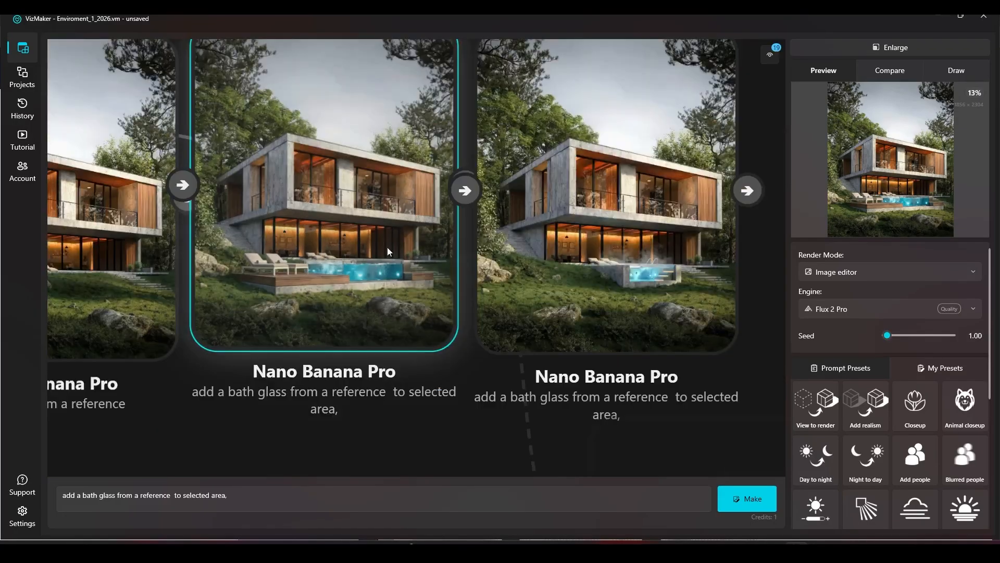
left_click(593, 215)
key("Delete")
Select the Source house image in the node graph.
left_click_drag(464, 233, 570, 276)
left_click_drag(492, 215, 500, 224)
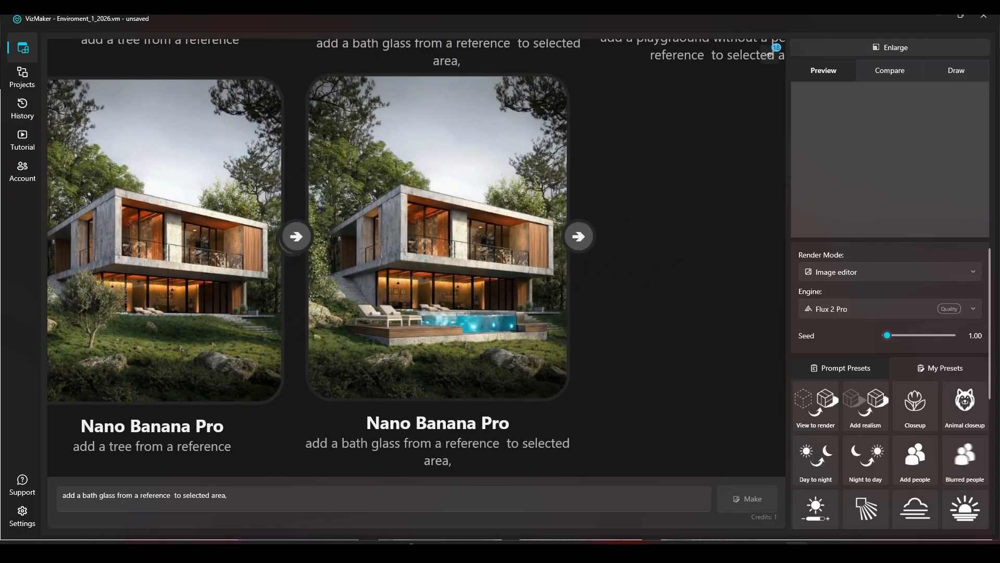
scroll(540, 268, "down", 5)
left_click_drag(539, 268, 695, 302)
left_click_drag(333, 239, 669, 317)
left_click_drag(281, 285, 600, 344)
scroll(318, 259, "up", 6)
left_click(295, 315)
scroll(295, 315, "down", 3)
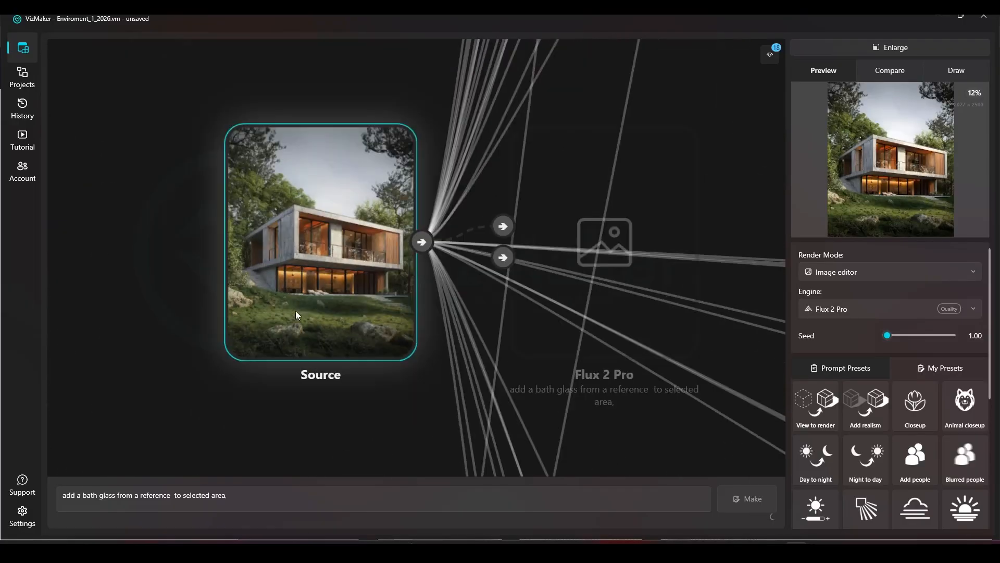
Open the Source image's enlarged drawing and remove both the red arrow and the pasted glass pool reference.
left_click(870, 47)
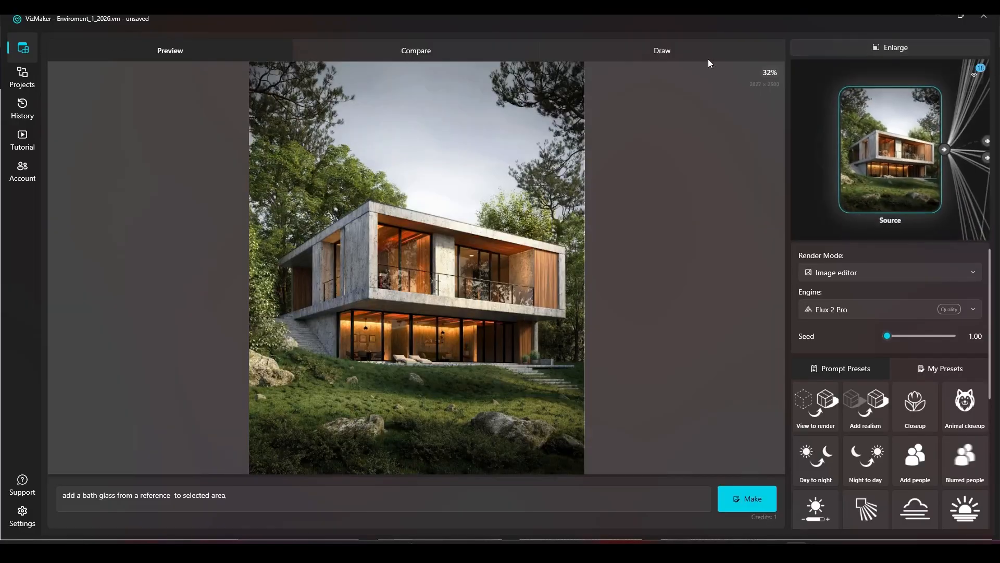
left_click(685, 49)
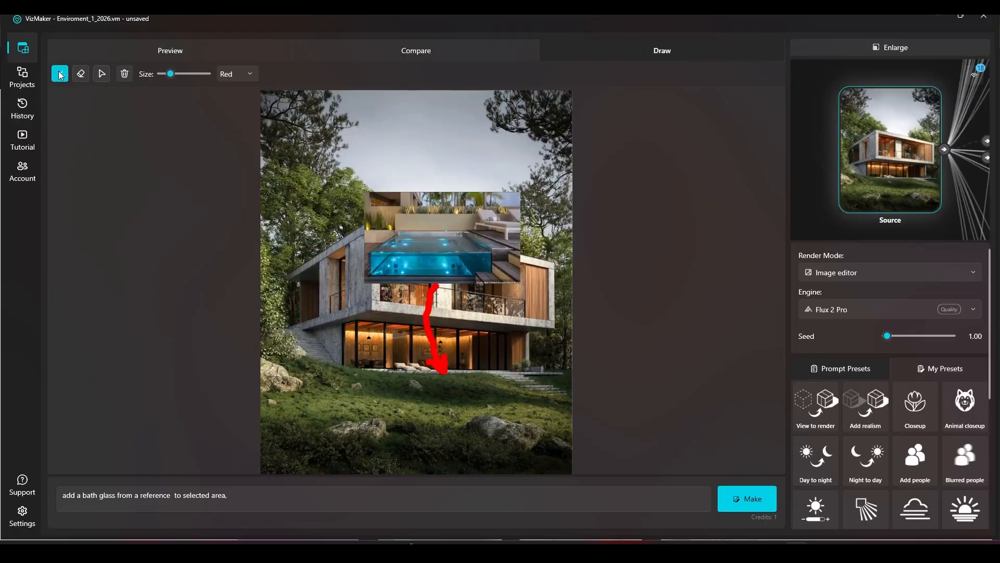
left_click(127, 74)
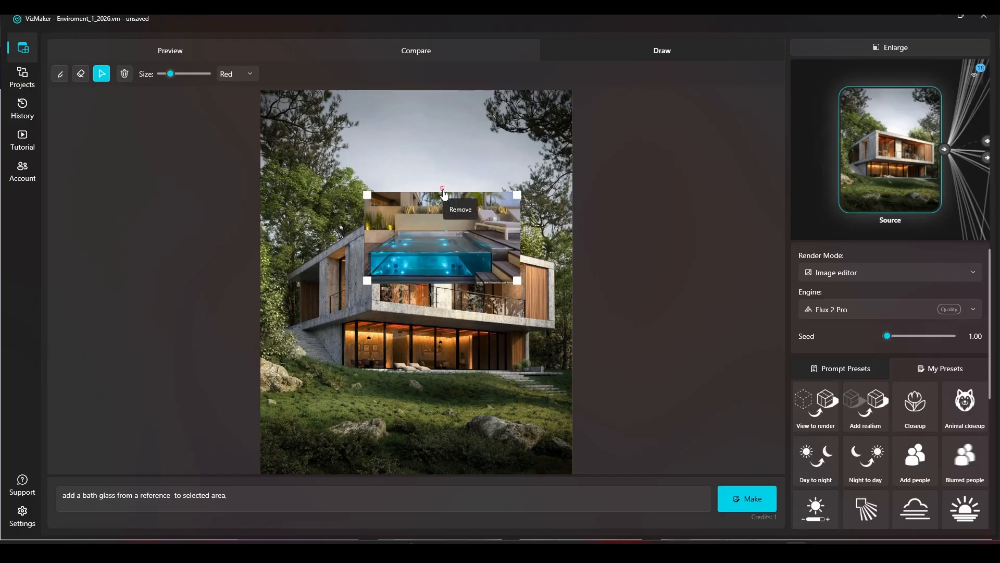
left_click(443, 189)
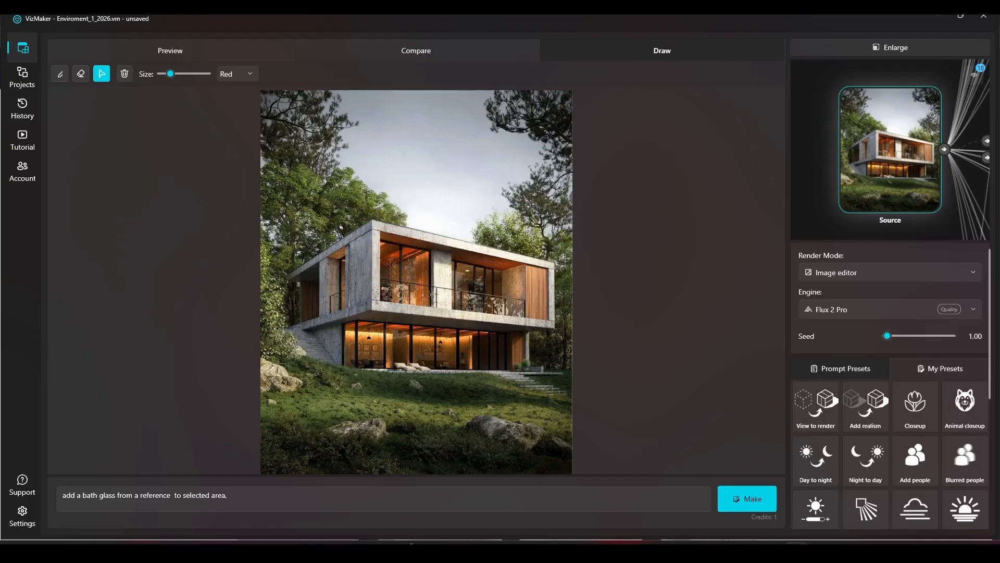
Switch to the photo viewer, capture the whole playground reference photo as a screen snip and return to VizMaker.
key("alt+Tab")
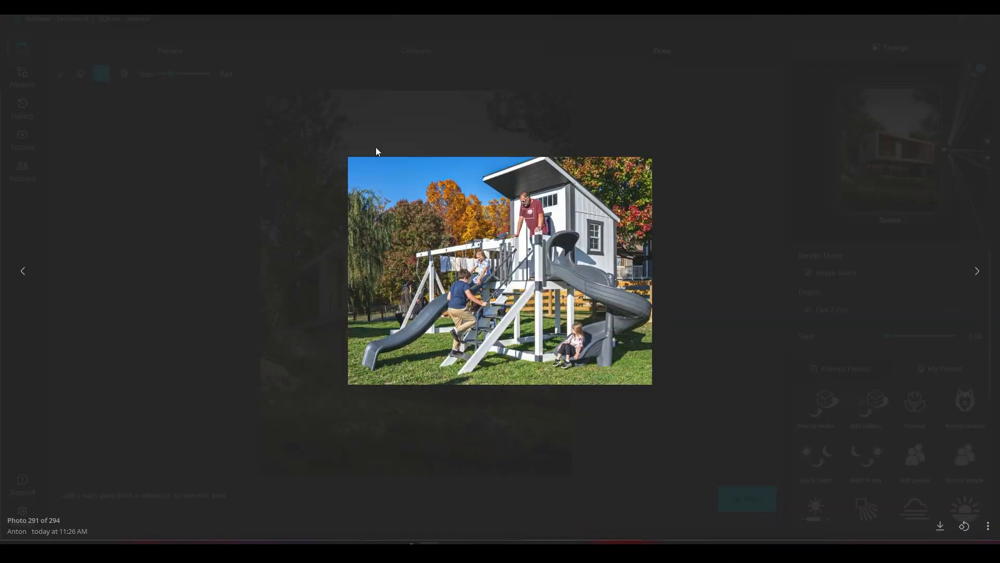
key("super+shift+s")
left_click_drag(351, 158, 652, 384)
left_click(726, 298)
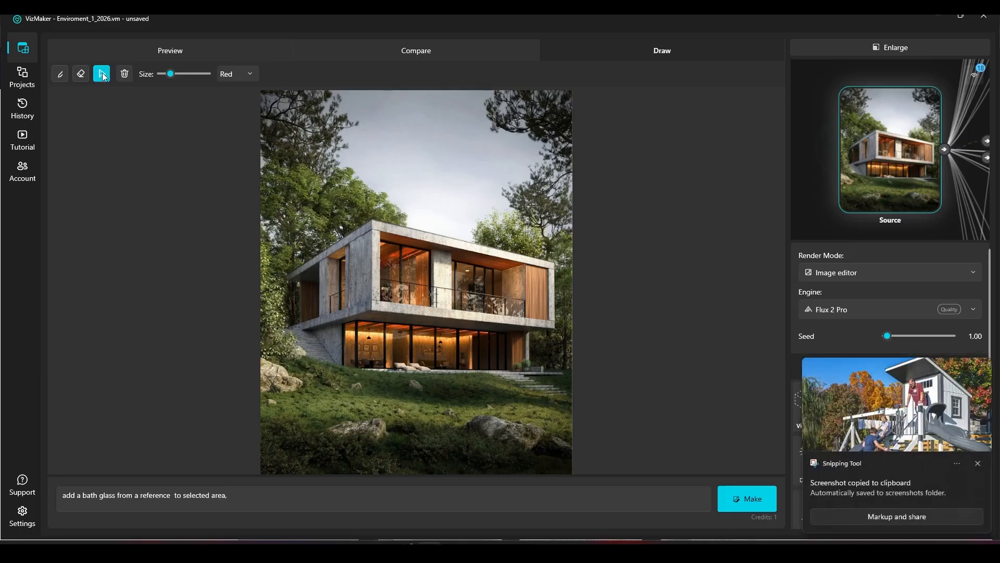
Try to paste the playground snip onto the Source image's enlarged drawing.
right_click(339, 152)
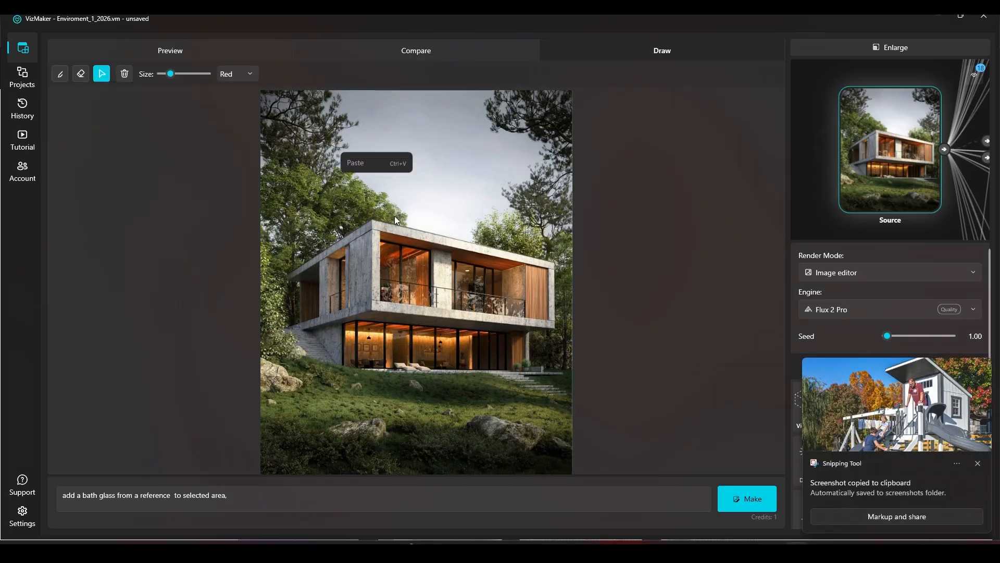
left_click(886, 47)
left_click(907, 47)
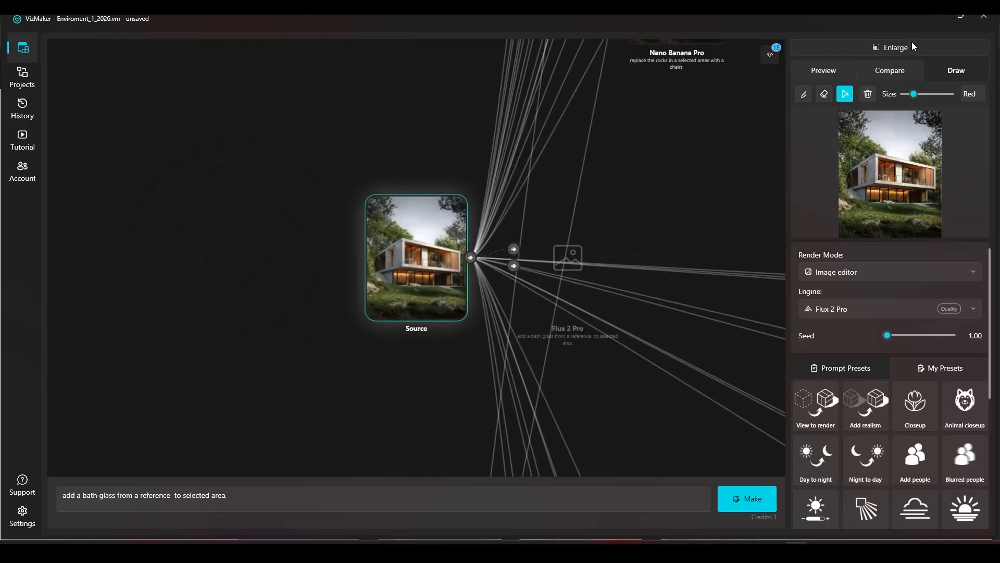
right_click(359, 230)
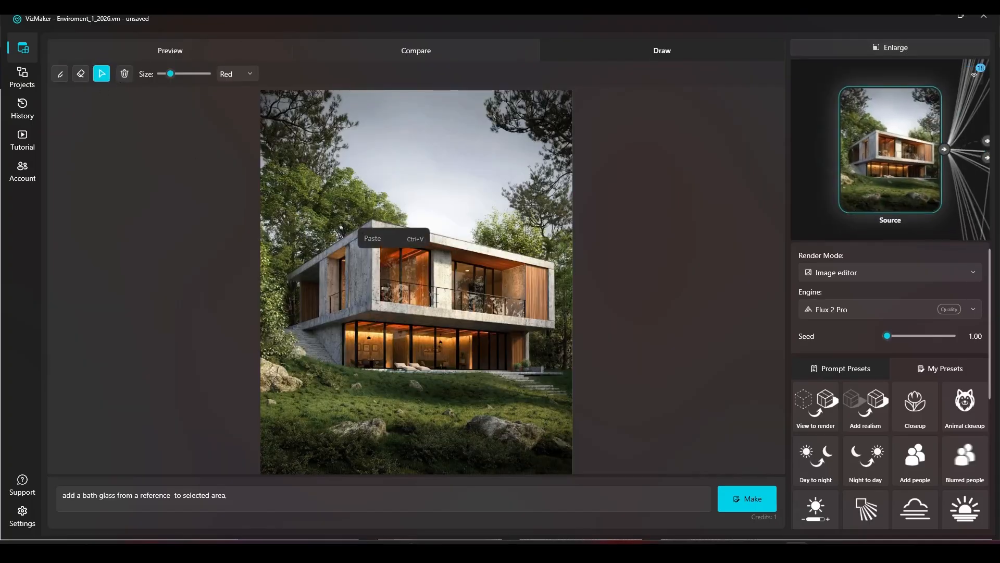
Switch to the photo viewer and capture the whole playground reference photo again as a screen snip.
key("alt+Tab")
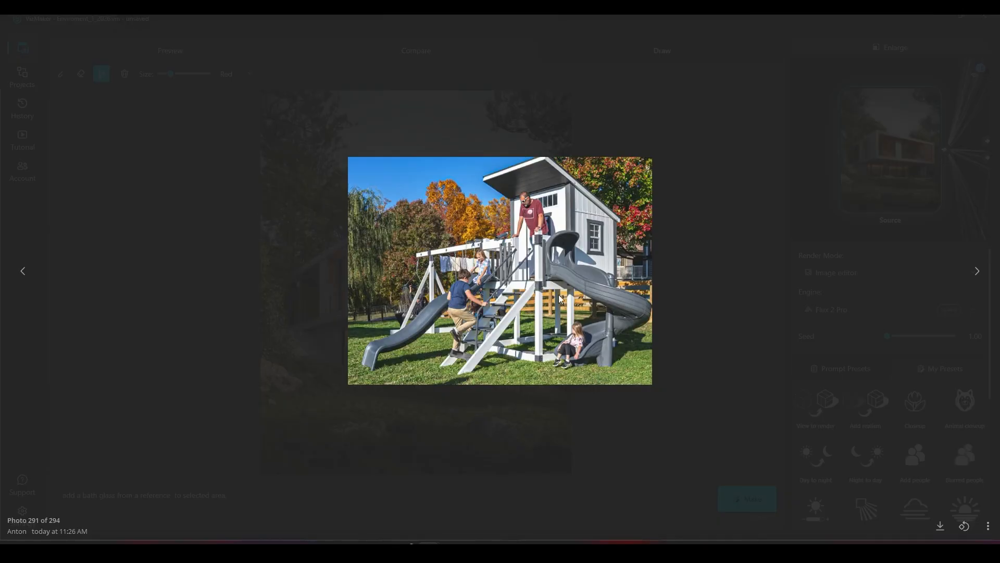
key("super+shift+s")
left_click_drag(349, 157, 650, 384)
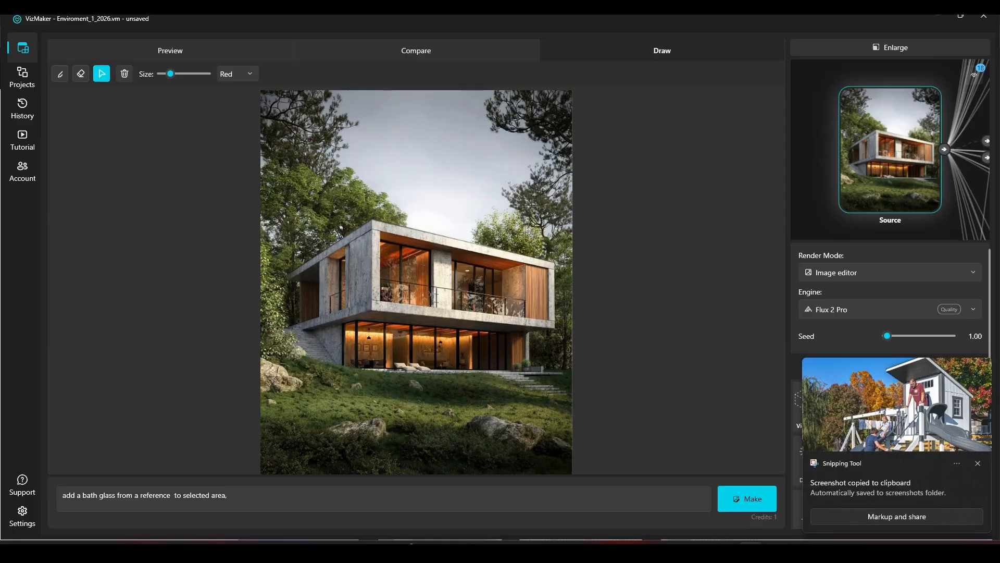
Paste the playground reference over the sky and roof of the Source image and draw a red arrow from it to the lawn.
right_click(397, 164)
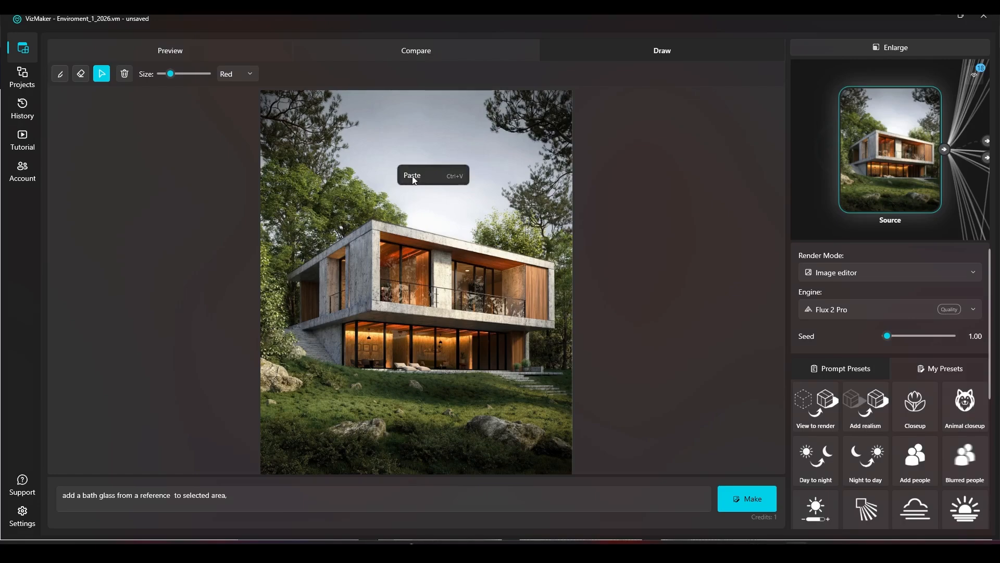
left_click(413, 176)
left_click_drag(413, 179, 386, 201)
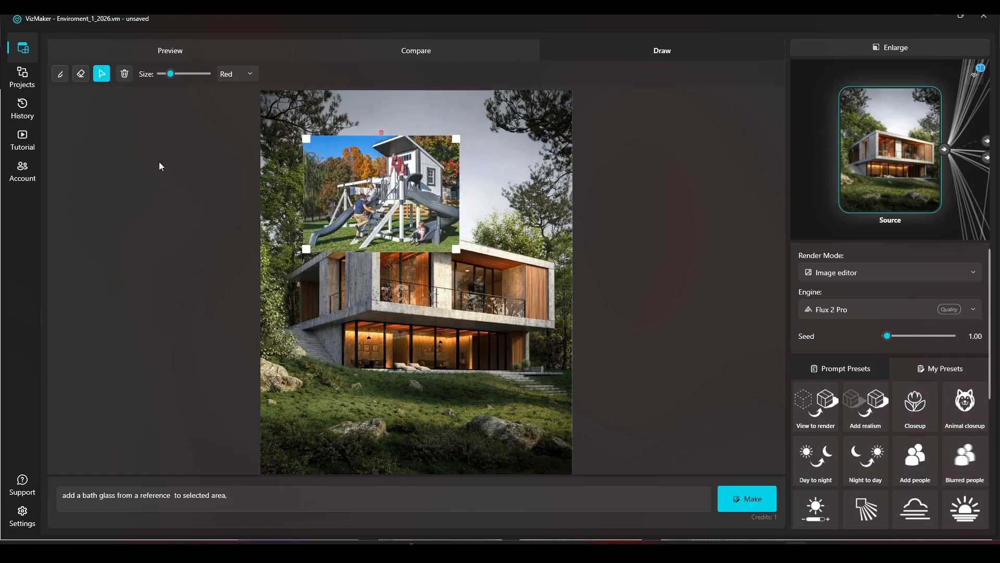
left_click(60, 75)
left_click_drag(418, 252, 498, 382)
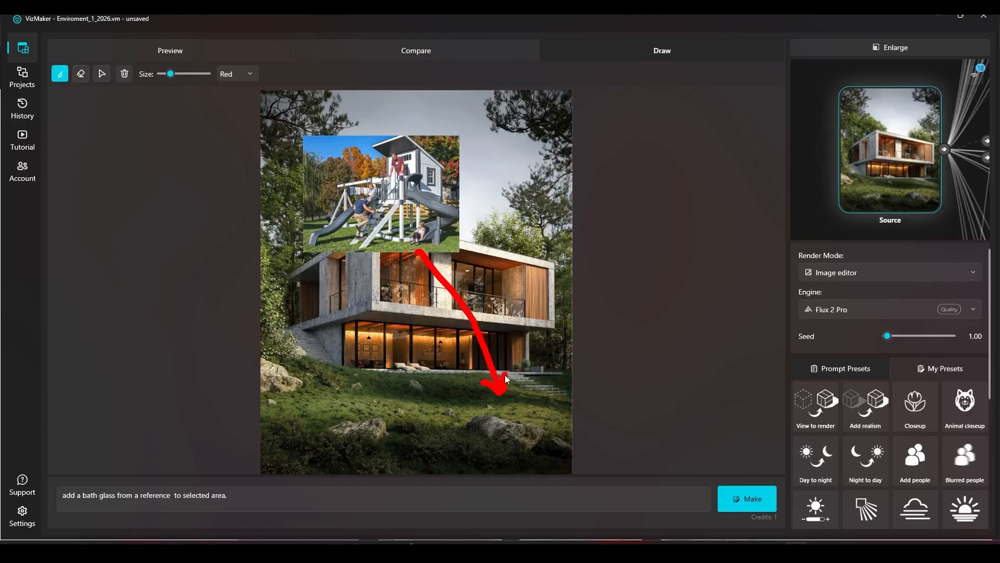
Find the earlier Nano Banana Pro playground result in the node graph and copy its whole prompt.
left_click_drag(913, 98, 866, 106)
left_click_drag(970, 168, 834, 162)
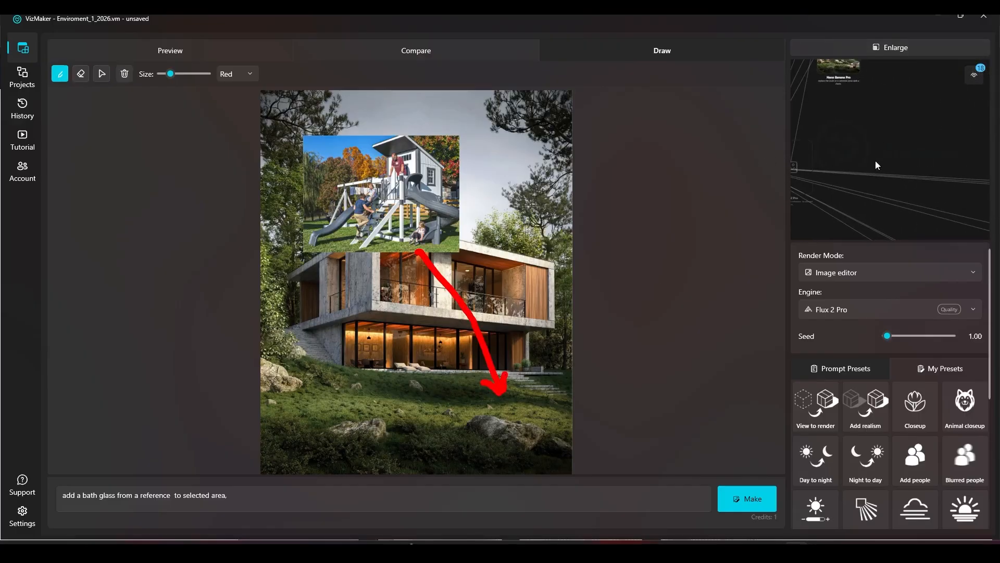
left_click_drag(921, 147, 918, 67)
left_click_drag(943, 179, 825, 135)
scroll(916, 168, "up", 3)
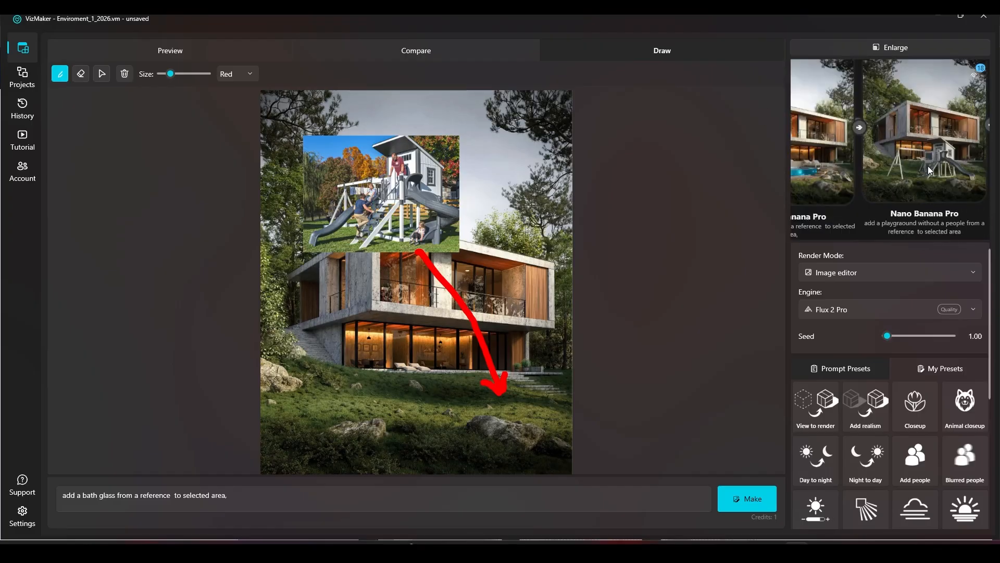
left_click(942, 167)
left_click(309, 504)
left_click_drag(45, 289, 247, 289)
left_click_drag(368, 295, 26, 299)
key("ctrl+c")
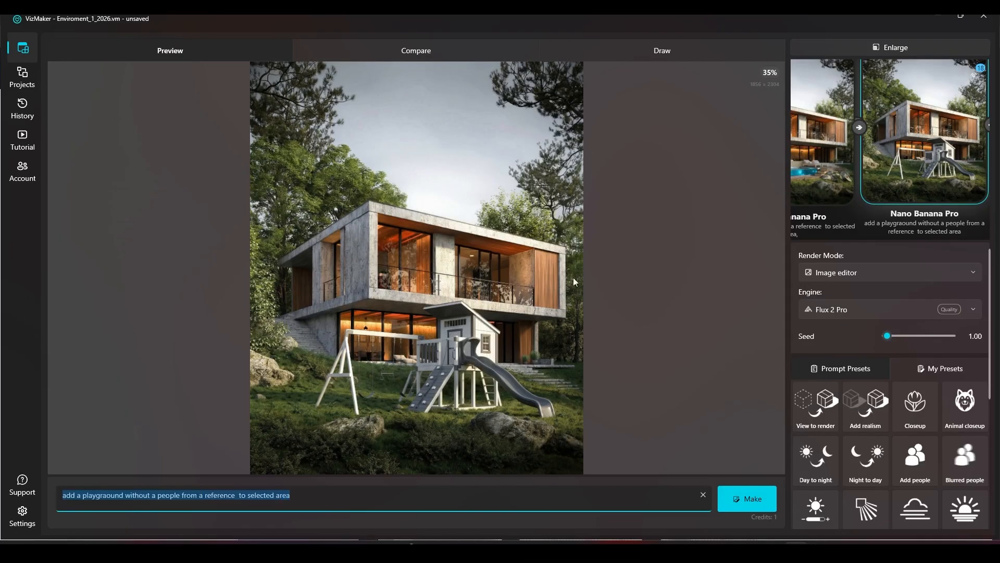
Select the Source house image in the node graph again and reopen its drawing with the playground reference.
scroll(862, 172, "down", 4)
left_click_drag(855, 163, 940, 152)
left_click_drag(814, 180, 937, 190)
left_click_drag(836, 165, 969, 172)
left_click_drag(833, 153, 940, 172)
scroll(922, 156, "up", 2)
left_click(902, 146)
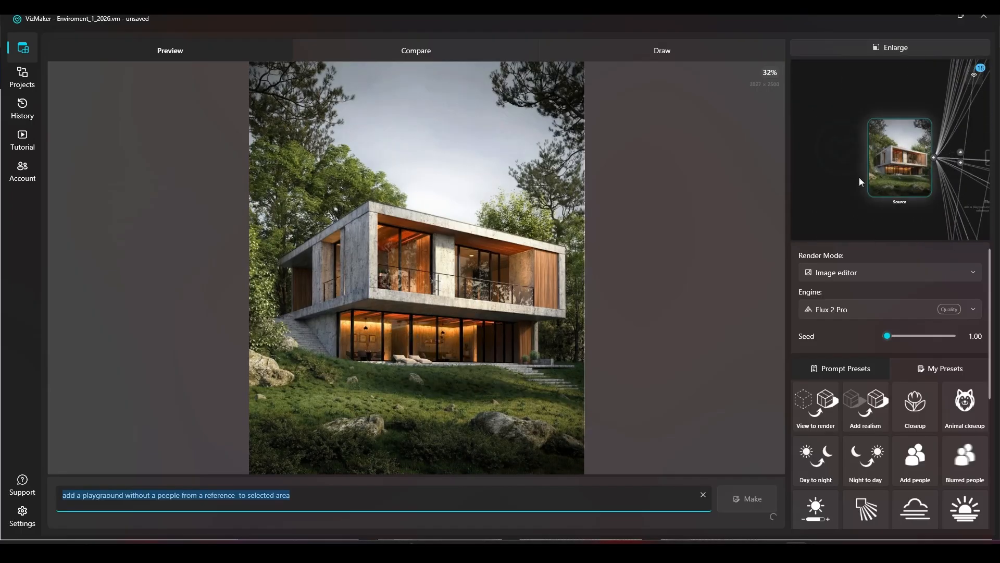
left_click(658, 52)
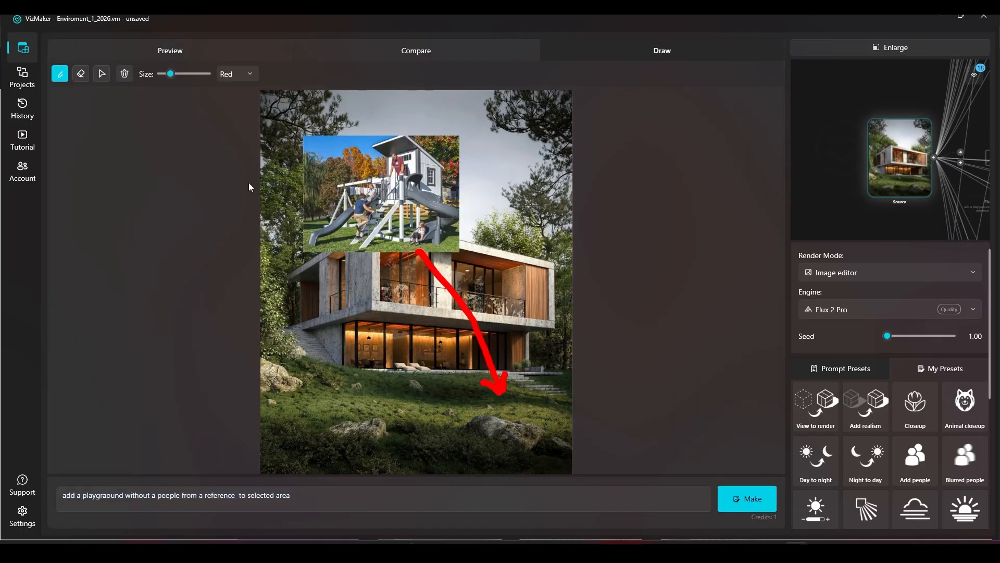
Replace the prompt with the copied "add a playgraound without a people from a reference to selected area" and generate the image with Flux 2 Pro.
left_click_drag(353, 493, 64, 495)
key("ctrl+v")
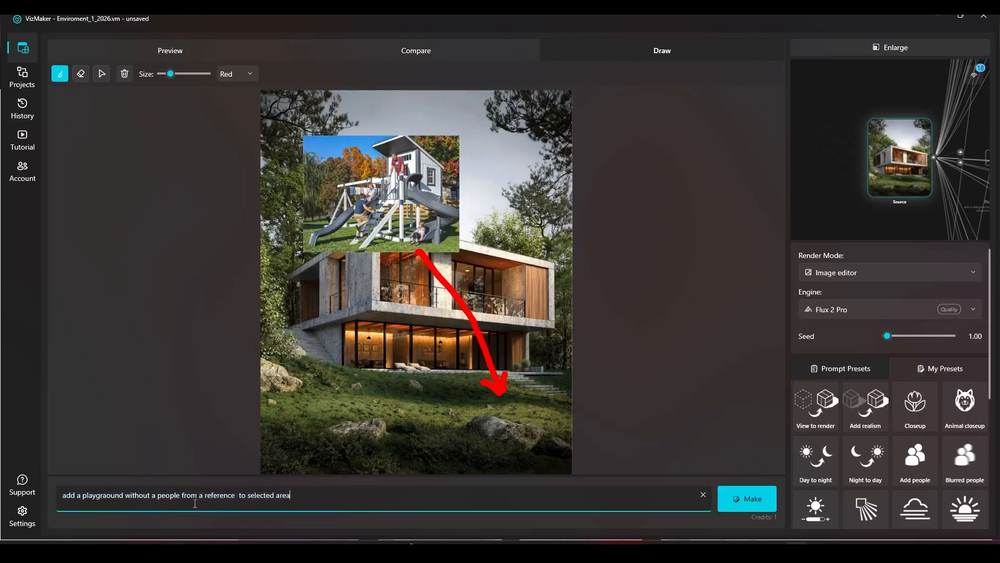
left_click(745, 500)
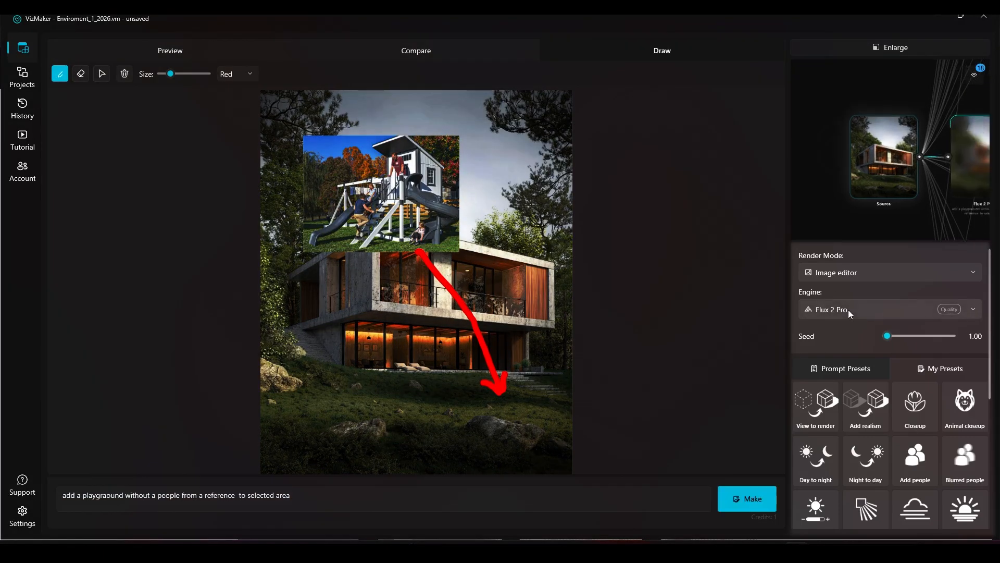
Change the engine to Nano Banana Pro and generate another playground version with the same prompt.
left_click(848, 309)
left_click(849, 336)
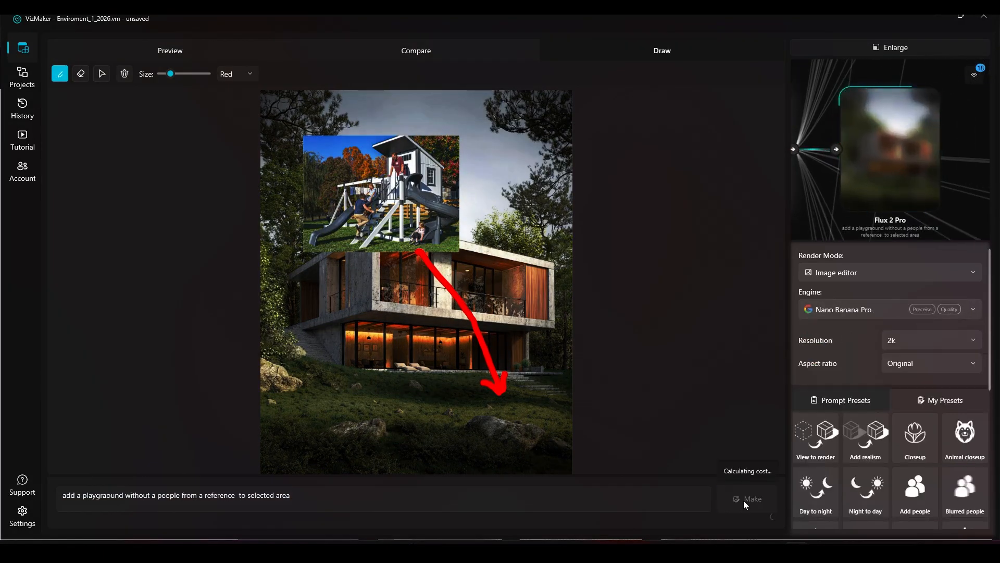
left_click(744, 499)
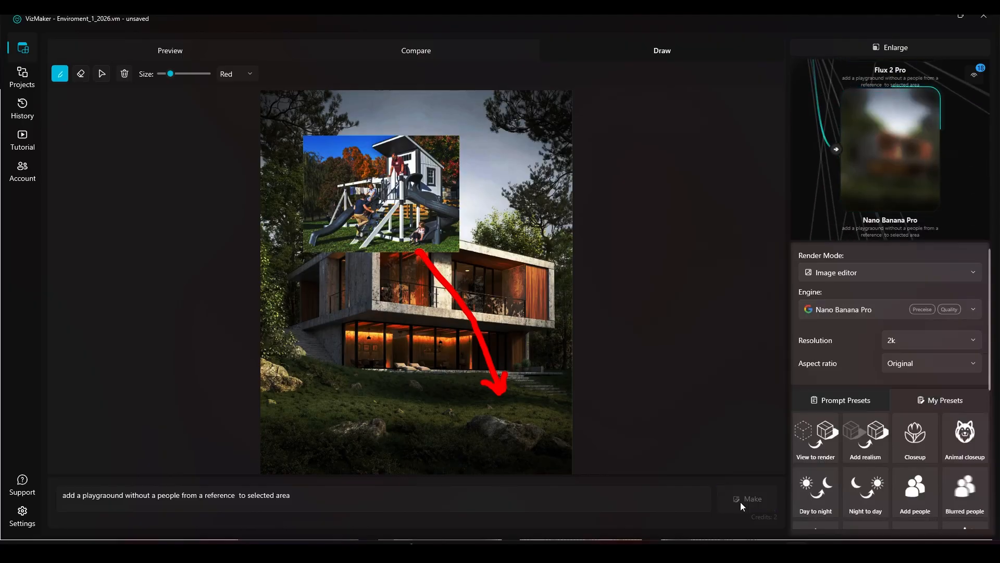
Generate a version with Seedream v4.5, appending ", don't change any camera position, light or architecture." to the playground prompt.
left_click(835, 310)
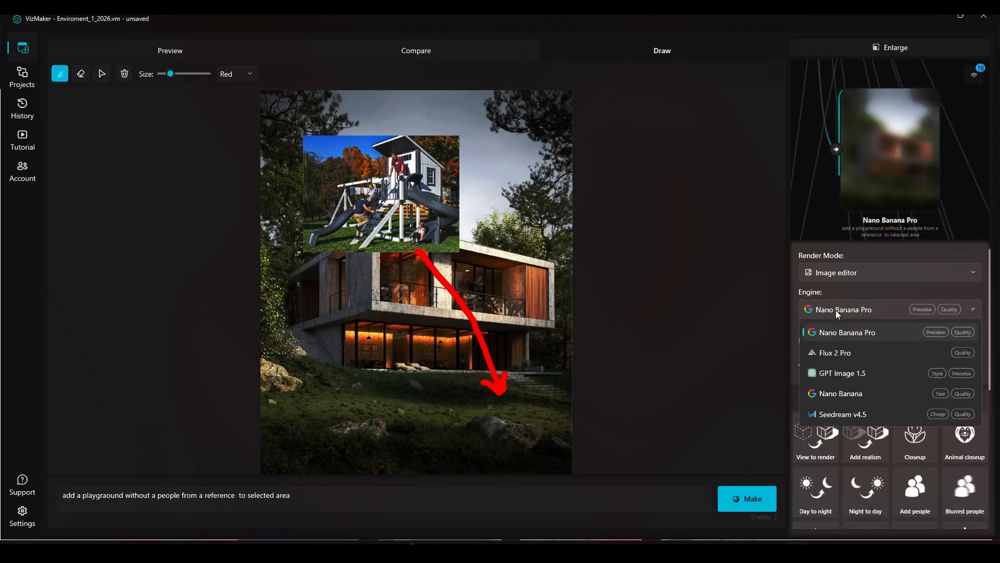
left_click(834, 415)
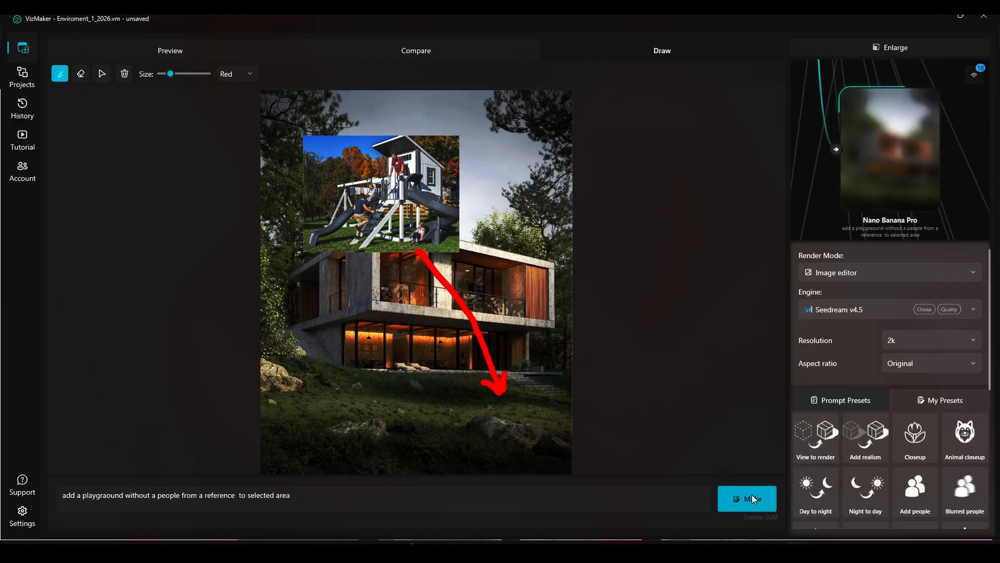
left_click(297, 499)
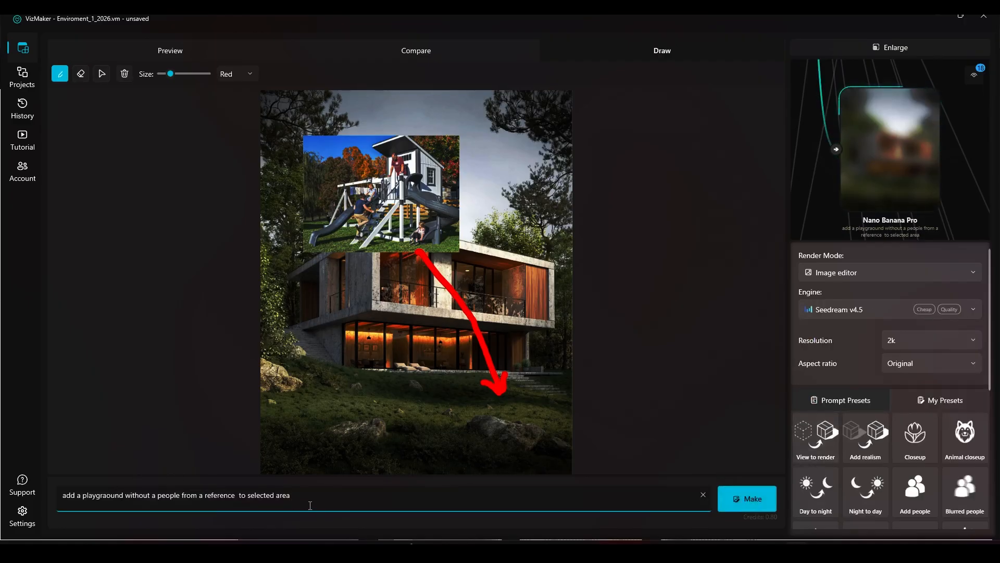
type(", don't change ")
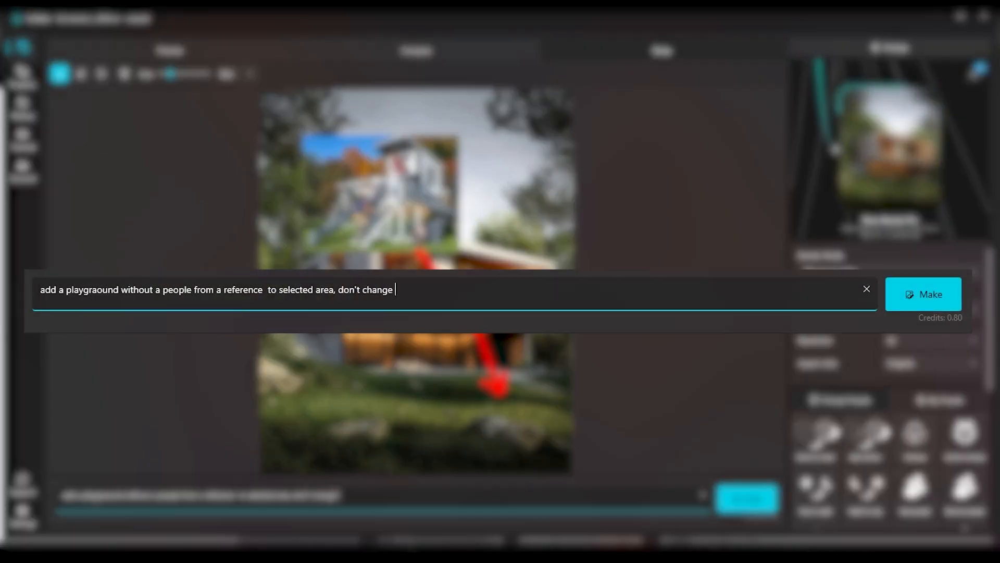
type("any camera p")
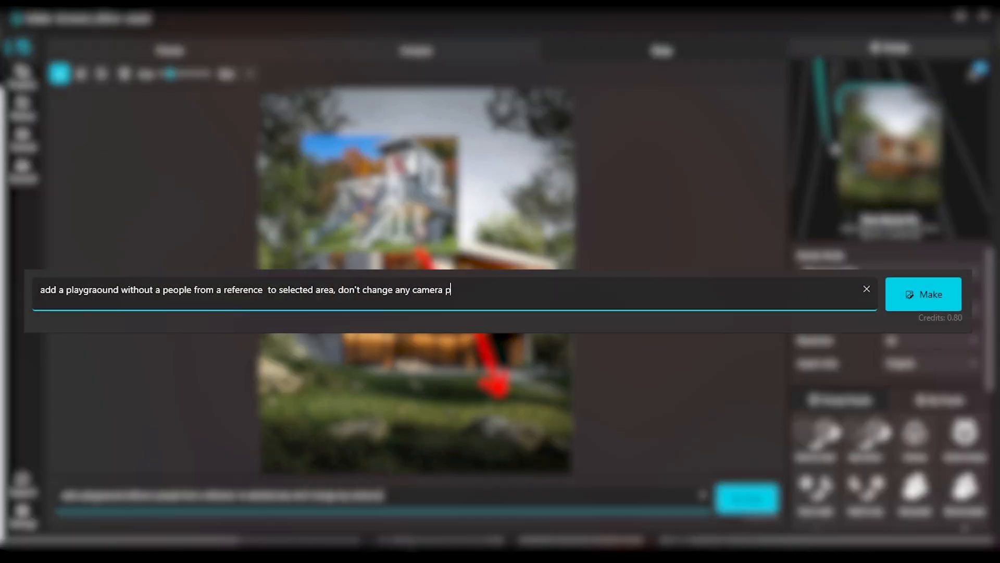
type("ositio")
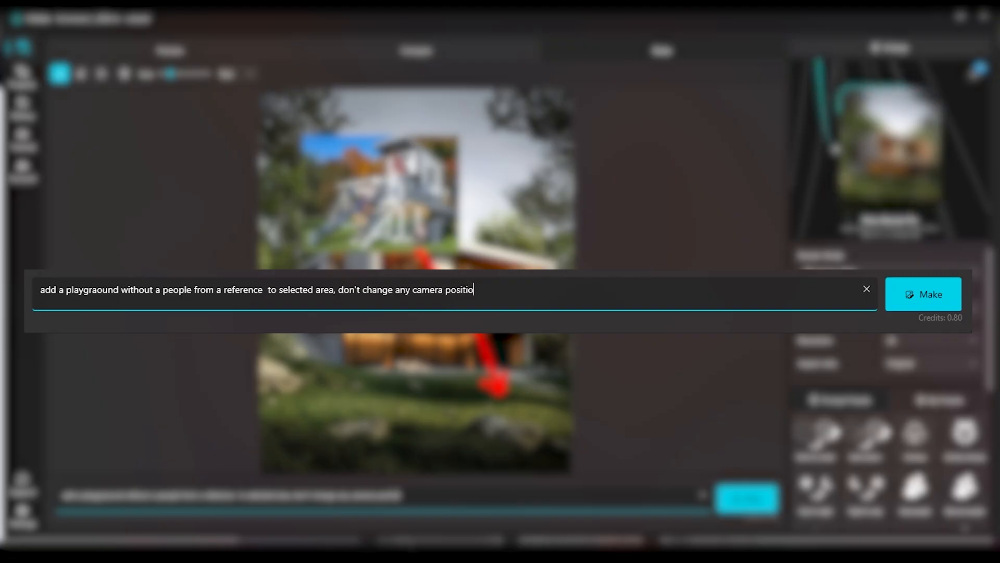
type("n, light or")
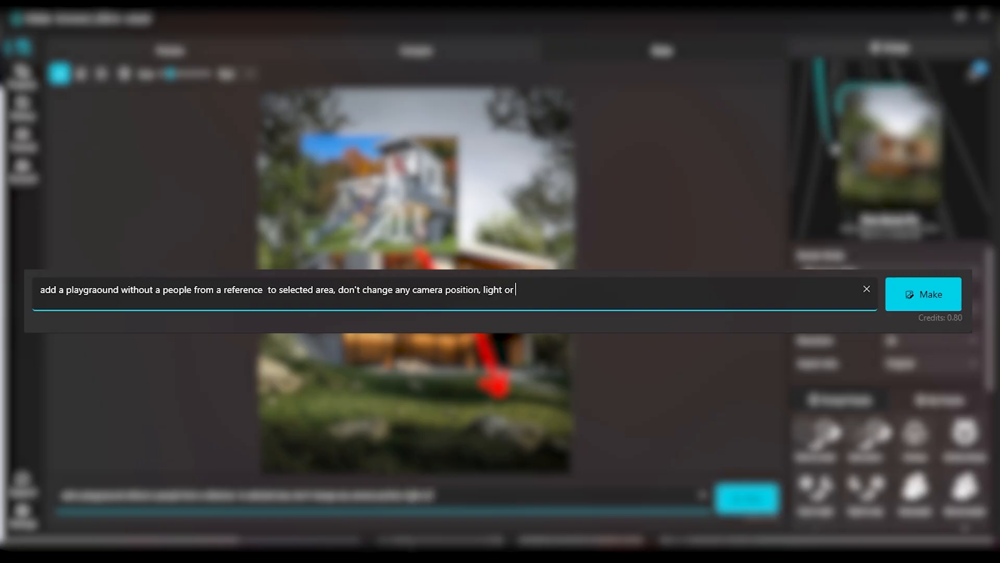
type(" architecture")
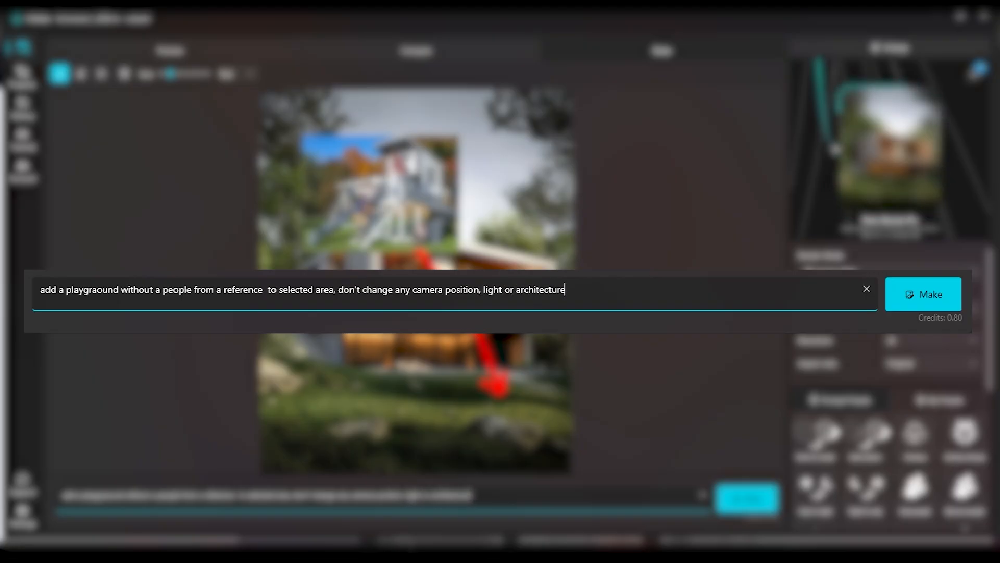
type(".")
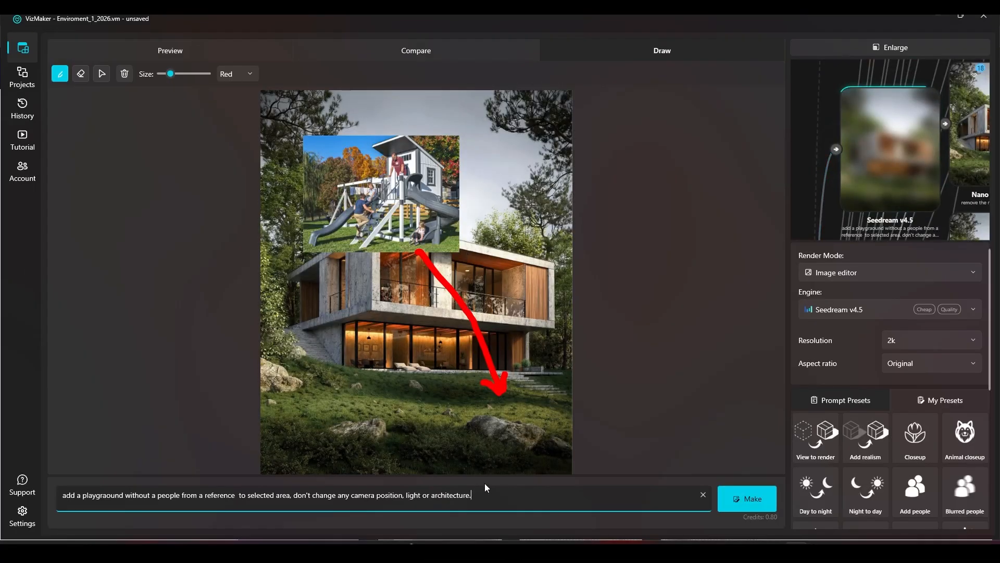
Review the prompt's closing camera, light and architecture restriction and its opening playground instruction by highlighting each part.
left_click_drag(473, 488, 295, 497)
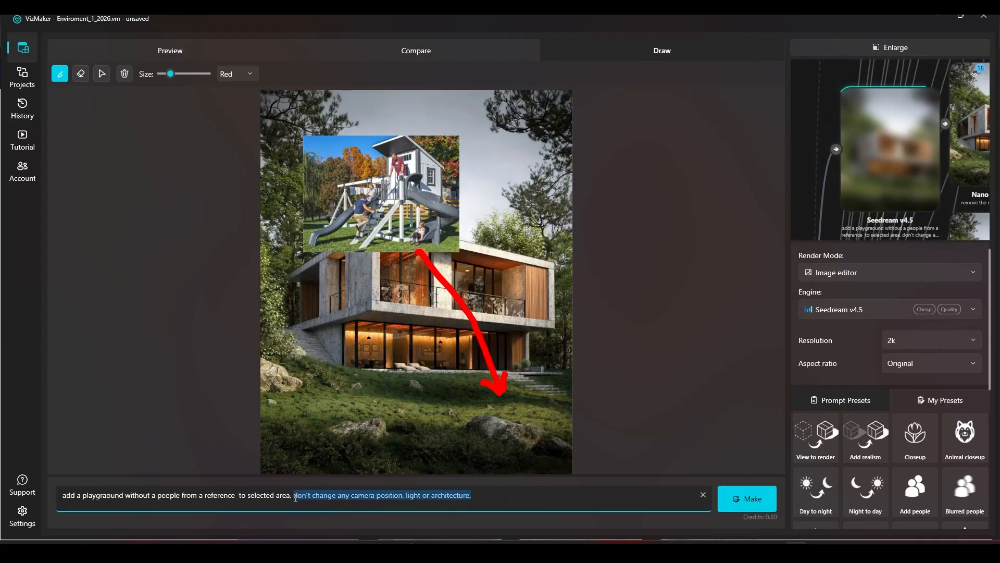
left_click(479, 499)
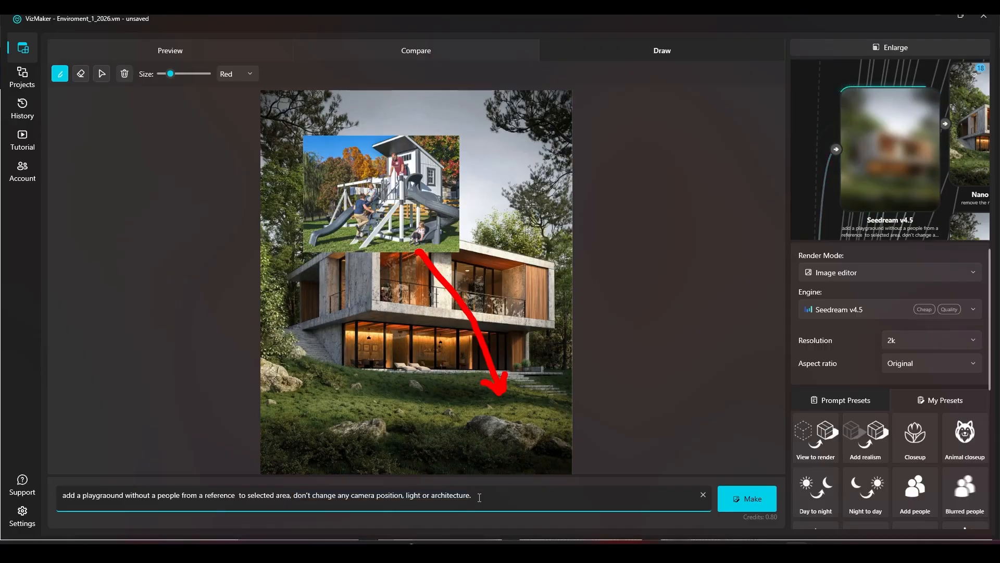
left_click_drag(180, 495, 44, 502)
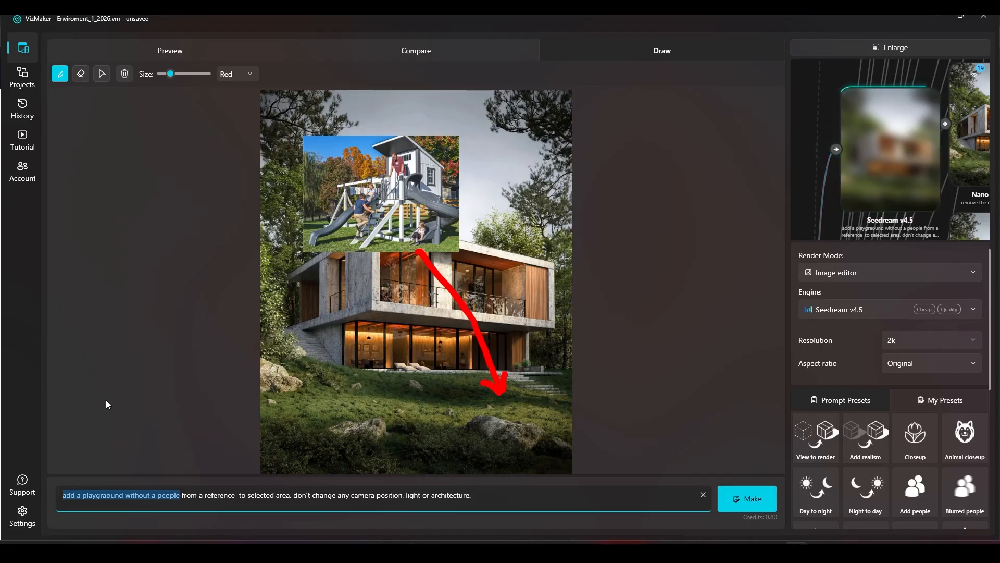
left_click_drag(496, 497, 282, 500)
left_click(491, 497)
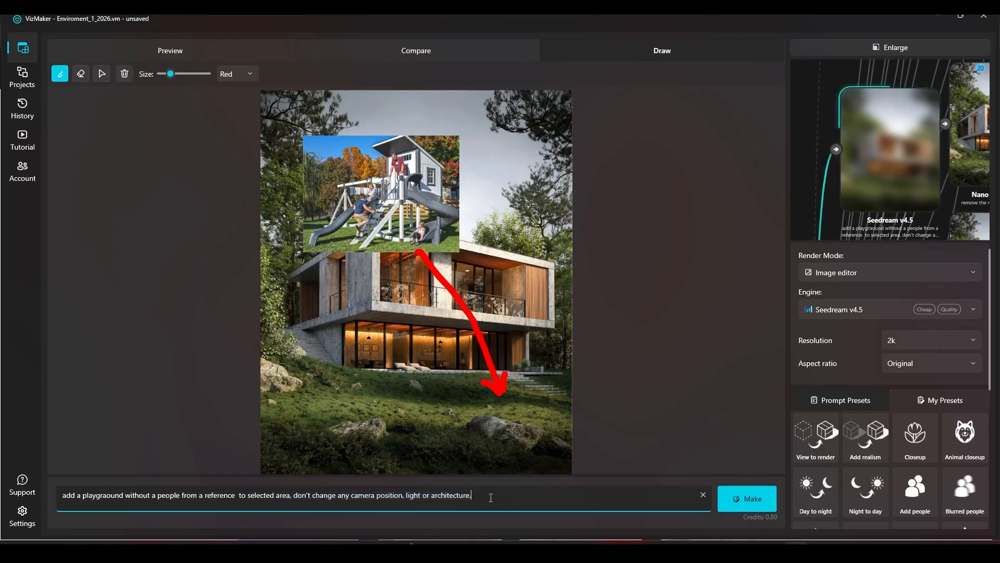
Return to the full node graph and gather the Seedream v4.5, Nano Banana Pro and Flux 2 Pro pool results into one row.
left_click(905, 47)
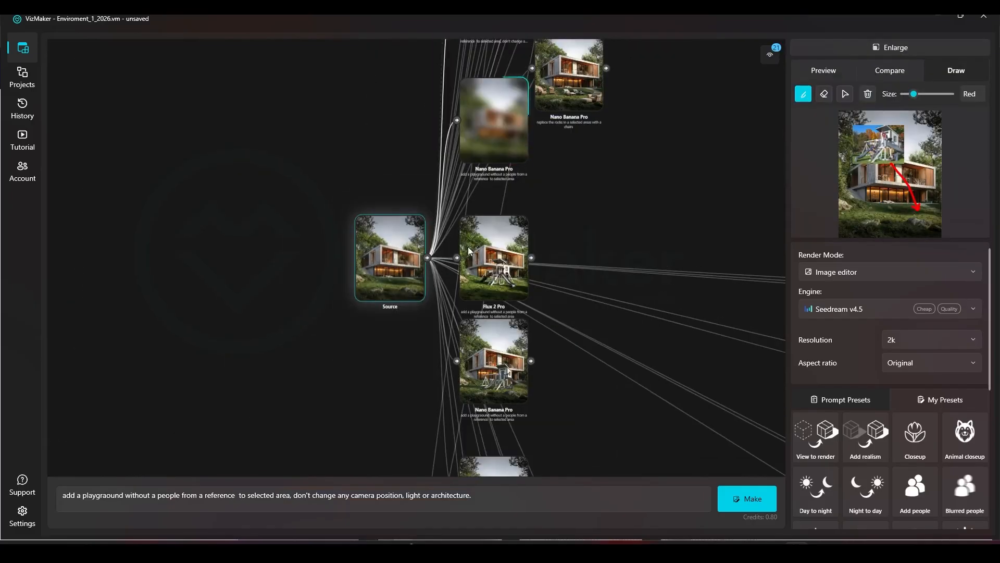
scroll(325, 150, "down", 5)
left_click_drag(564, 245, 472, 215)
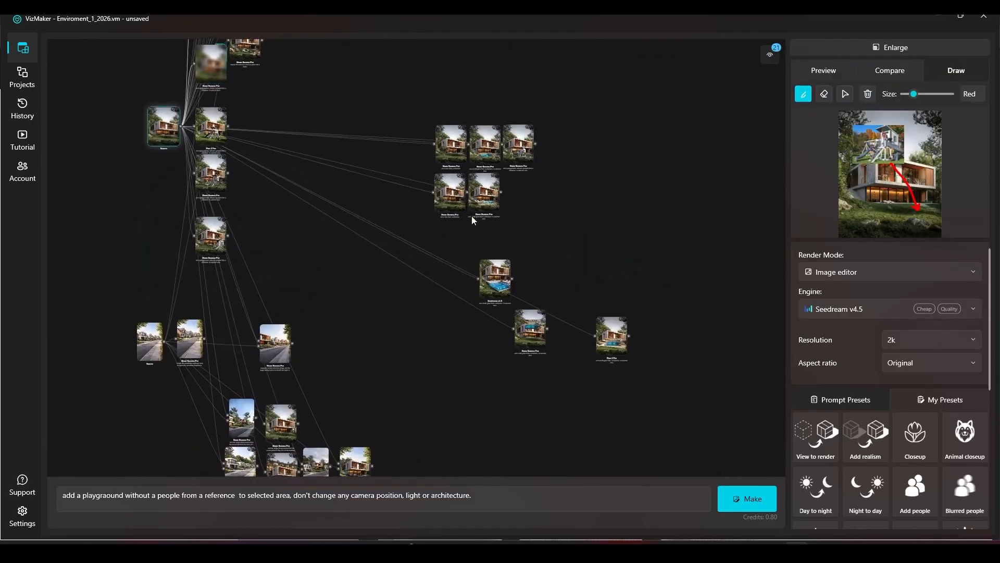
left_click_drag(503, 291, 477, 356)
left_click_drag(529, 331, 507, 344)
left_click_drag(616, 344, 557, 356)
left_click(565, 313)
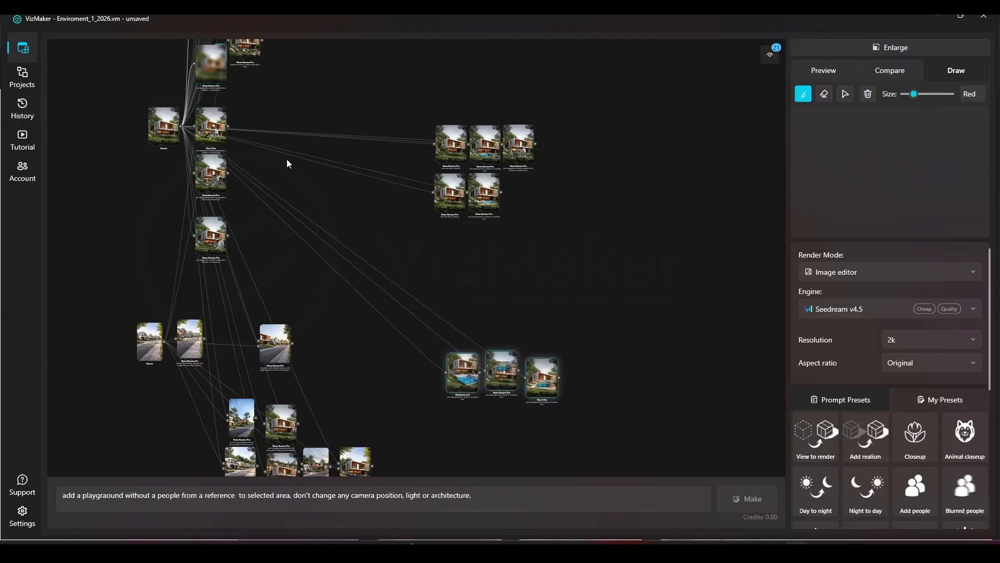
Line up the two Nano Banana Pro playground results and the Flux 2 Pro one in a row above the pool results.
left_click_drag(218, 235, 450, 280)
left_click_drag(214, 177, 473, 285)
left_click_drag(211, 127, 505, 283)
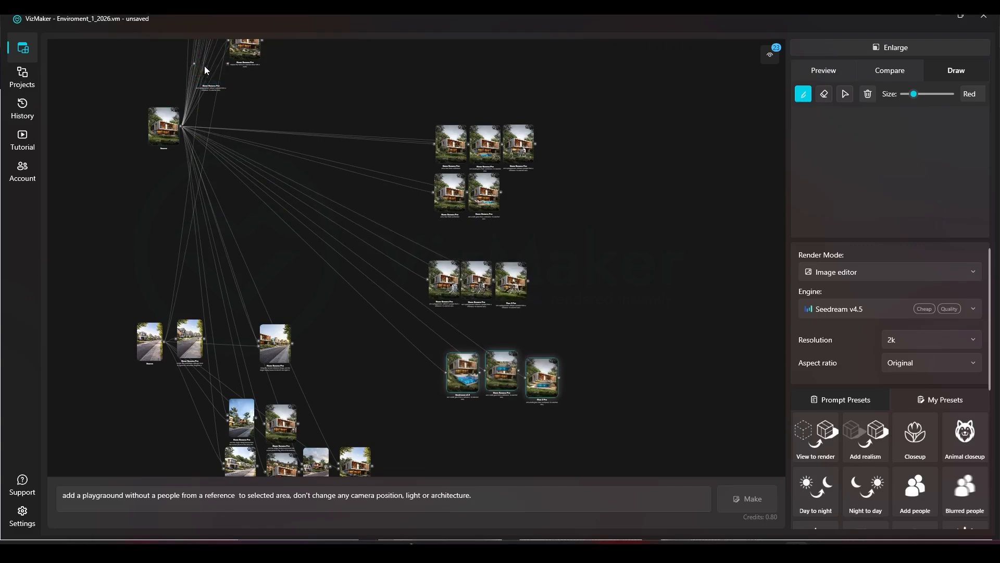
scroll(496, 290, "up", 5)
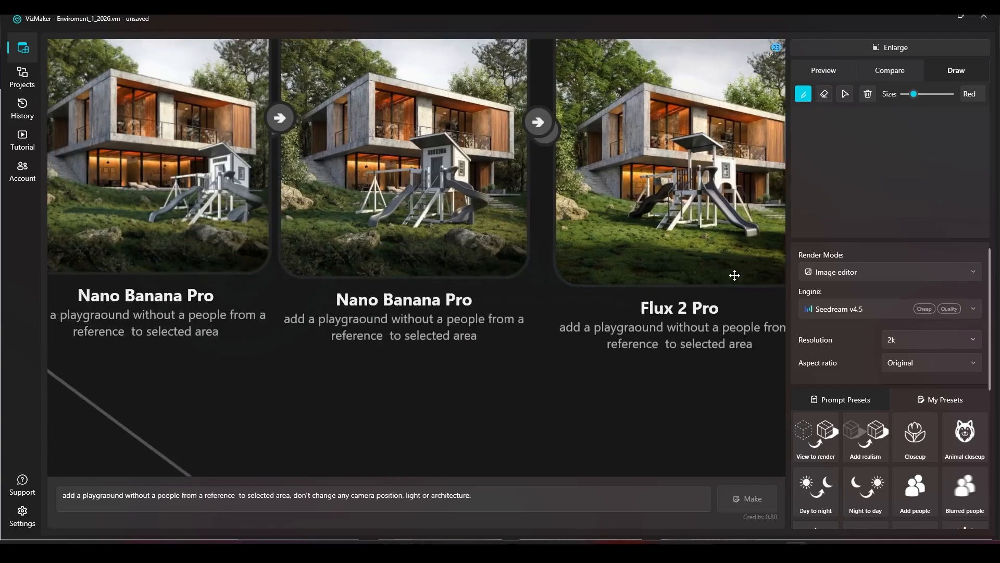
Move the Seedream v4.5 playground result to the end of the playground row, beside the last Nano Banana Pro result.
left_click_drag(735, 275, 762, 292)
scroll(330, 277, "down", 2)
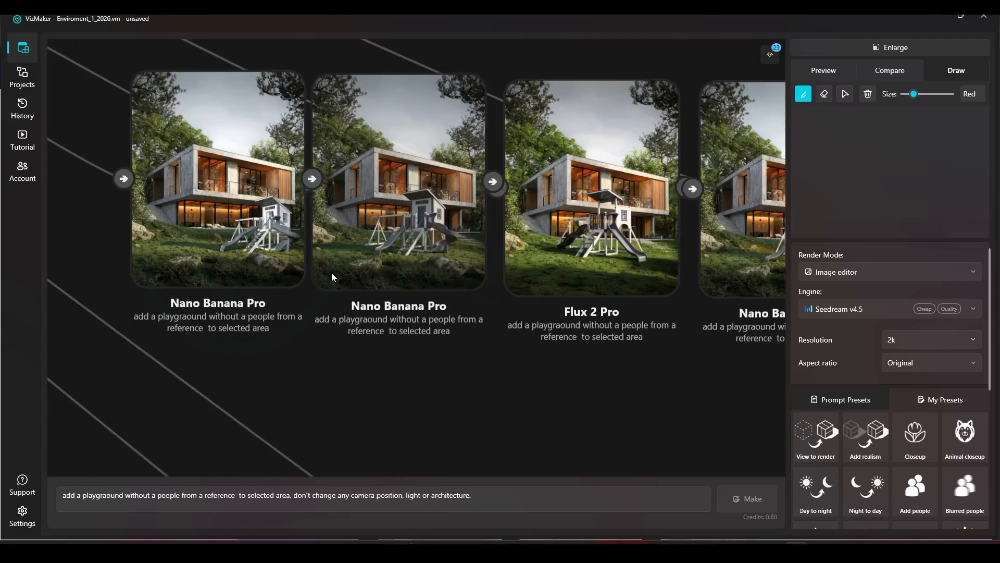
left_click_drag(479, 228, 266, 261)
scroll(612, 304, "down", 5)
scroll(613, 304, "down", 5)
scroll(556, 273, "up", 4)
left_click_drag(630, 291, 447, 176)
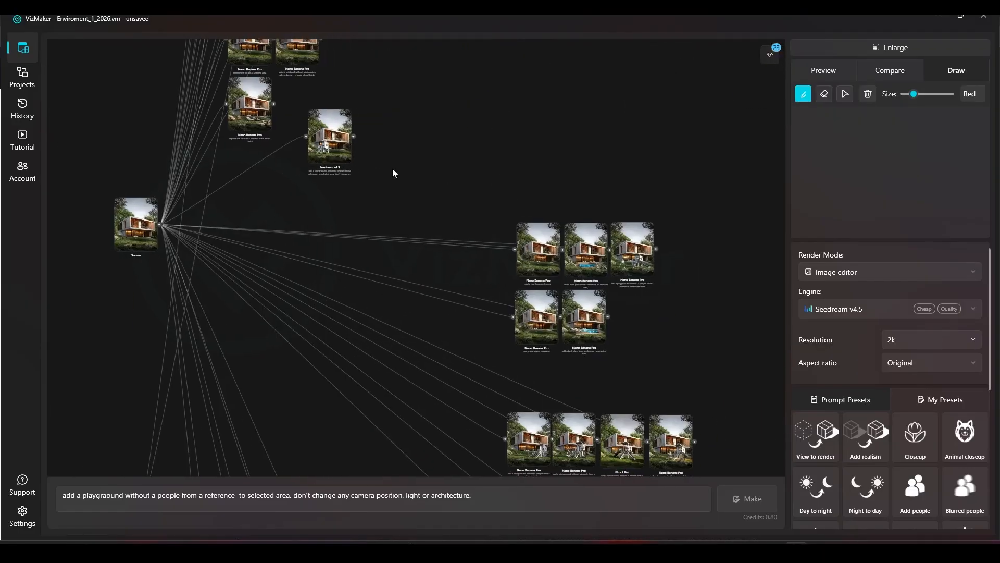
left_click_drag(336, 144, 727, 379)
left_click_drag(694, 325, 583, 127)
left_click_drag(610, 174, 608, 237)
scroll(608, 245, "up", 2)
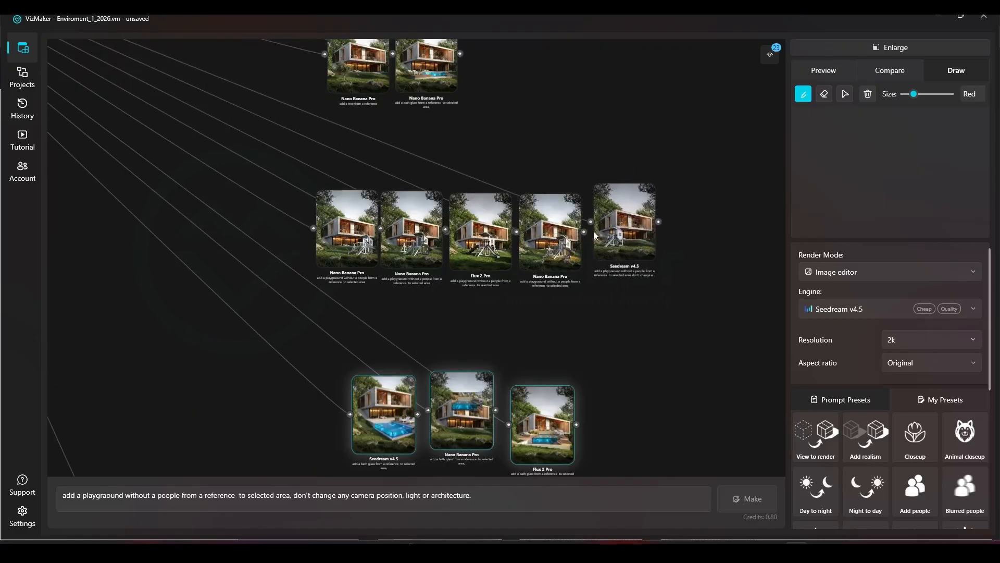
Examine the Nano Banana Pro and Flux 2 Pro playground results close up, comparing playground shape, scale and lighting.
scroll(359, 268, "up", 6)
scroll(354, 270, "up", 2)
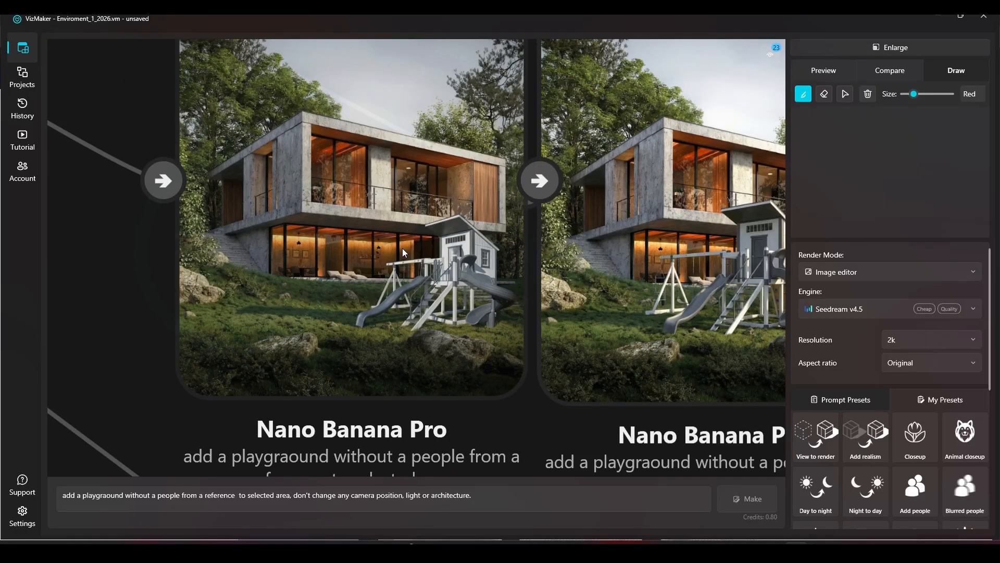
scroll(310, 251, "down", 4)
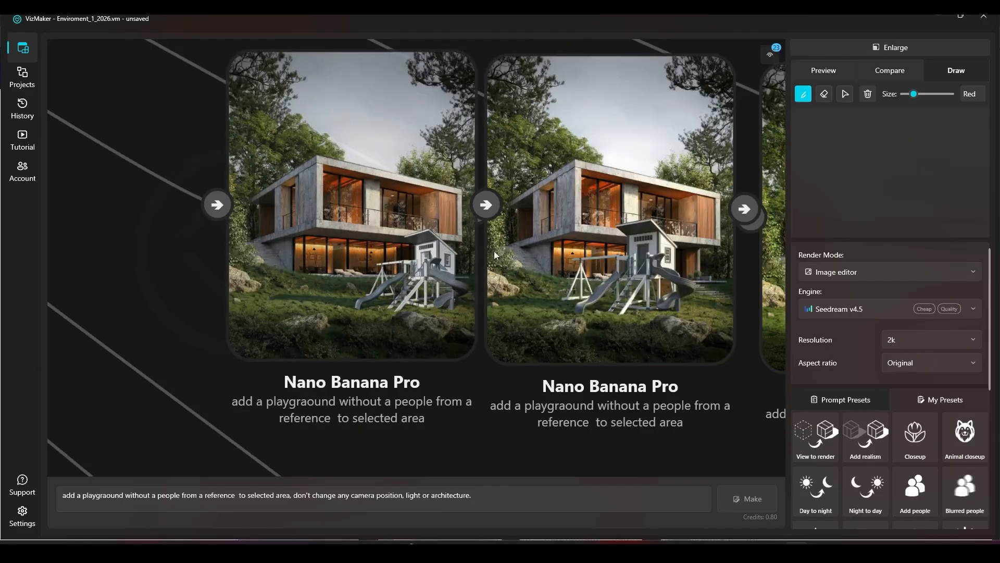
left_click(395, 244)
scroll(395, 244, "up", 5)
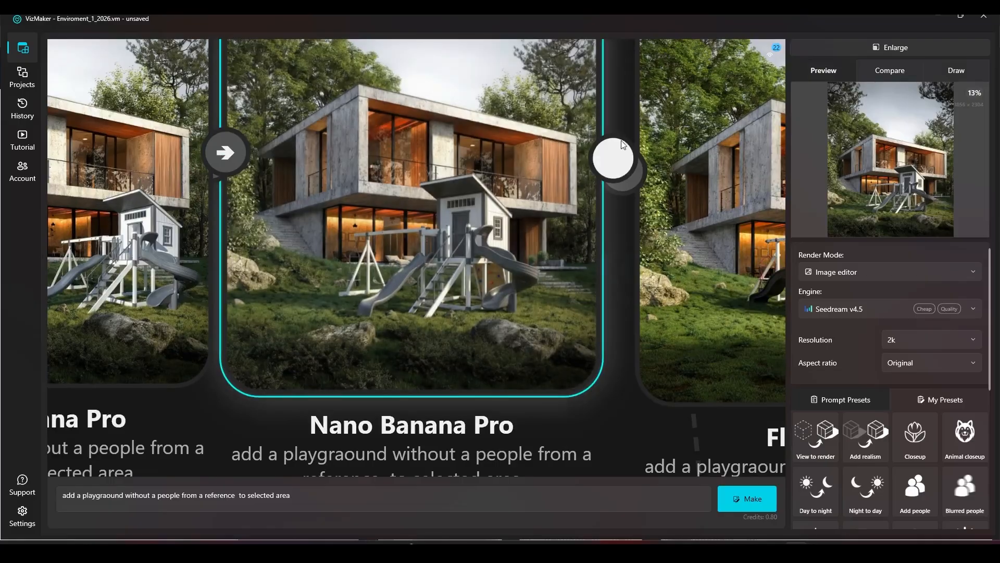
scroll(603, 178, "down", 3)
left_click_drag(687, 179, 246, 208)
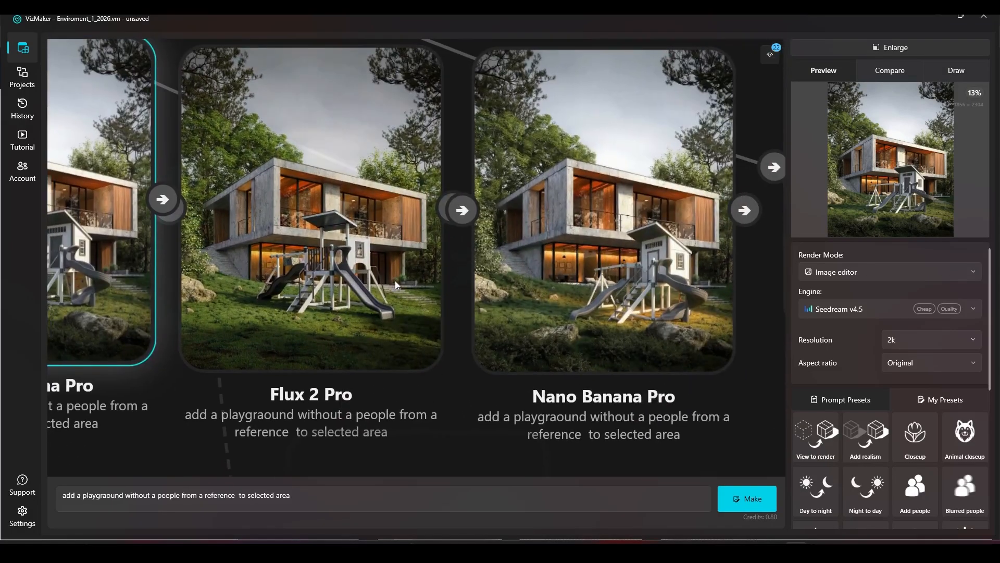
left_click_drag(272, 175, 339, 172)
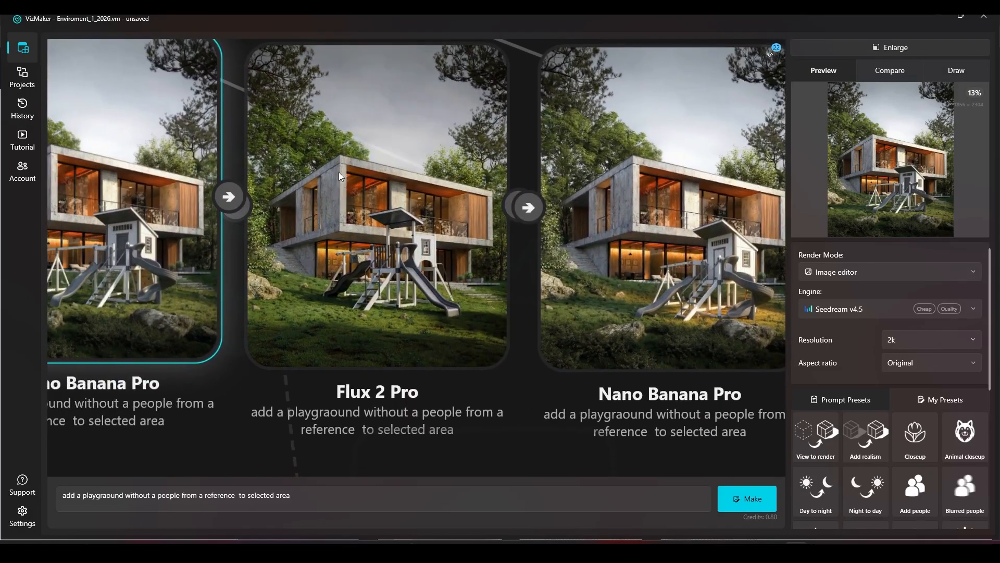
scroll(386, 107, "down", 2)
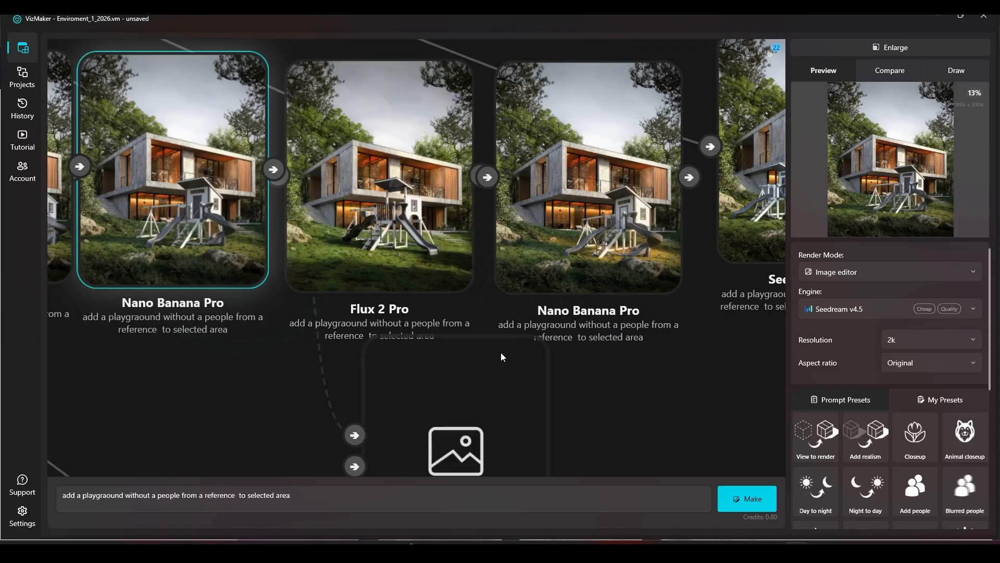
scroll(608, 257, "up", 3)
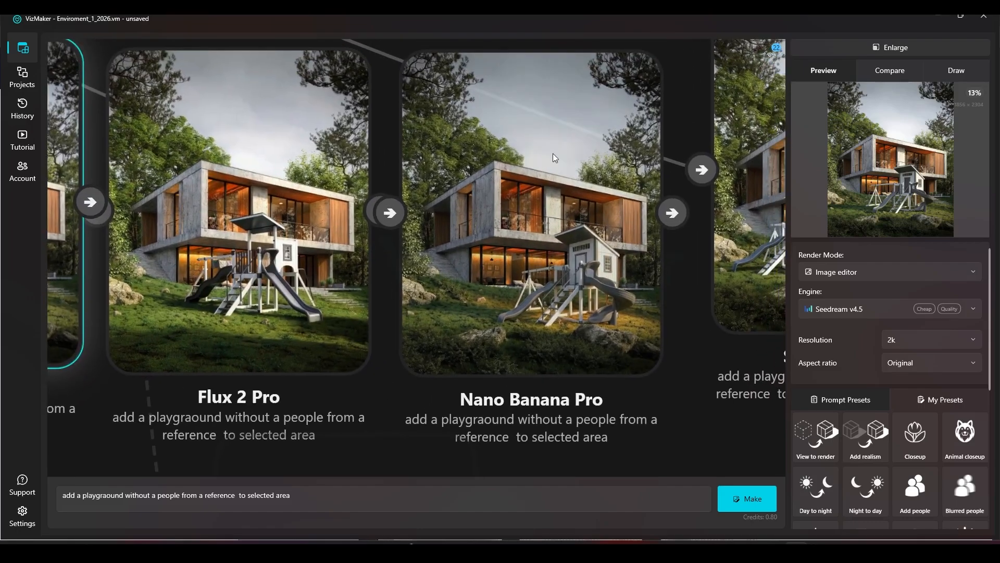
scroll(588, 272, "down", 3)
scroll(643, 270, "up", 3)
Align the Seedream v4.5 playground result level with the neighbouring Nano Banana Pro result and close the gap between them.
left_click_drag(631, 269, 501, 264)
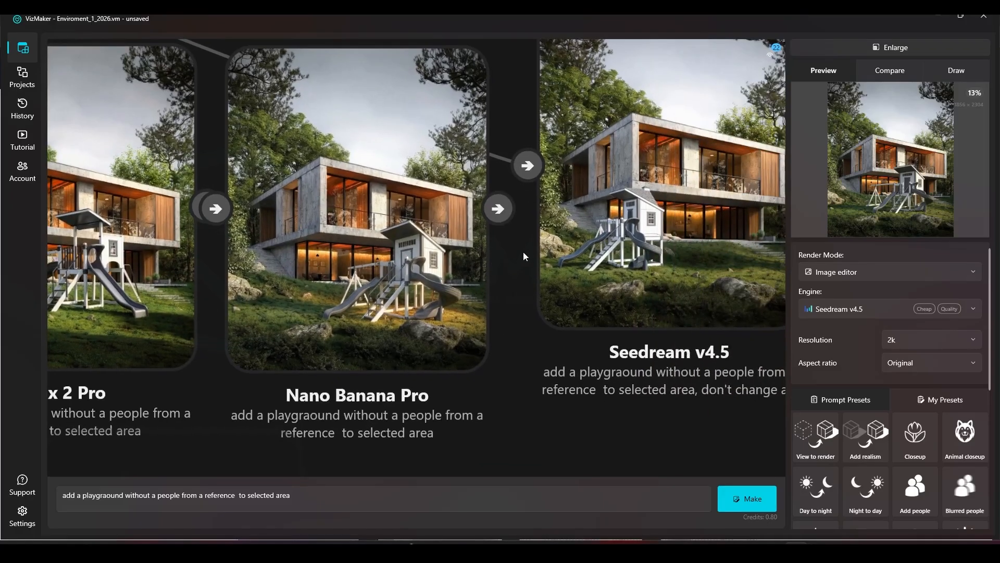
left_click_drag(592, 257, 452, 280)
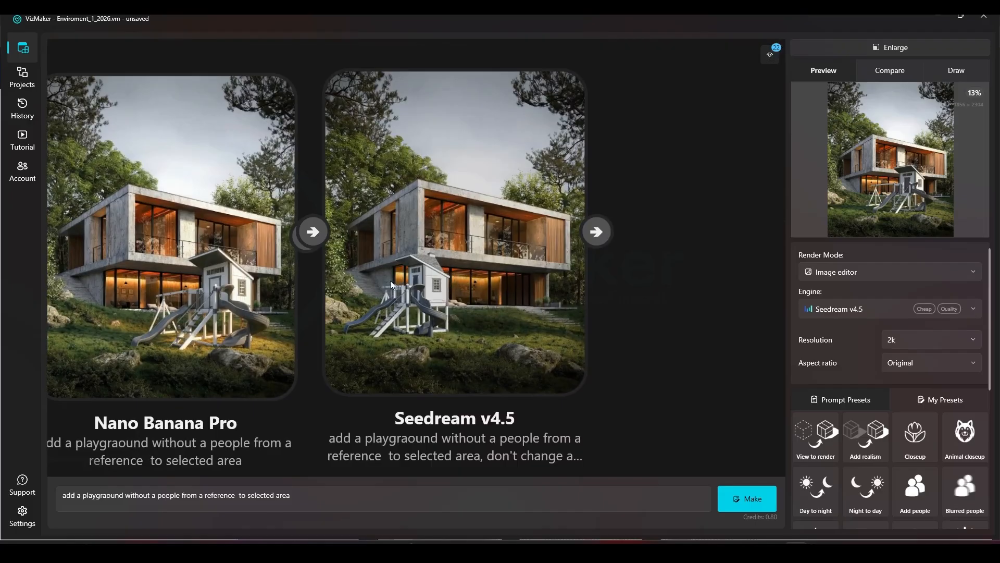
left_click_drag(440, 274, 583, 255)
Delete the first Nano Banana Pro result in the playground row.
left_click_drag(347, 241, 622, 241)
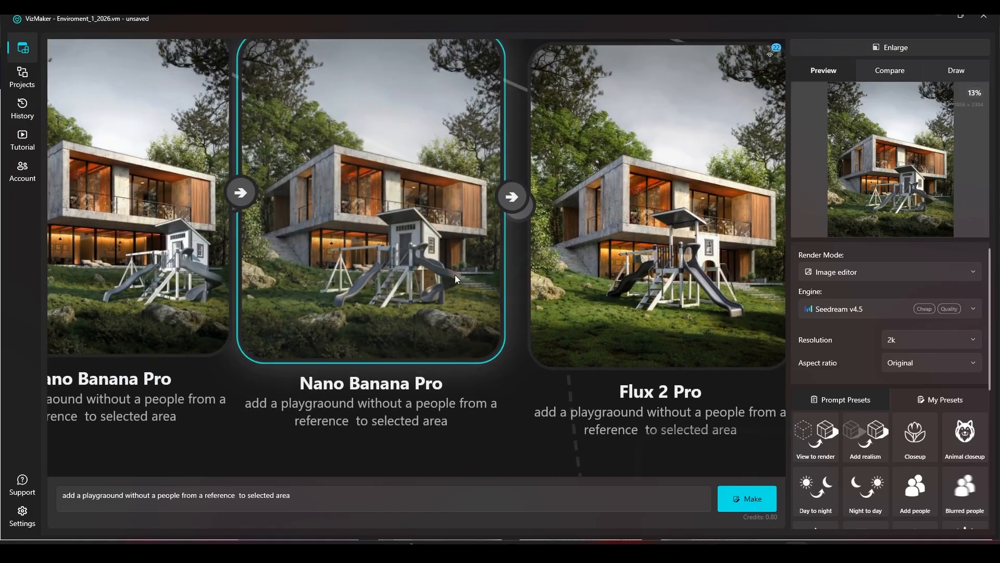
scroll(456, 275, "down", 3)
scroll(530, 264, "down", 2)
left_click(217, 233)
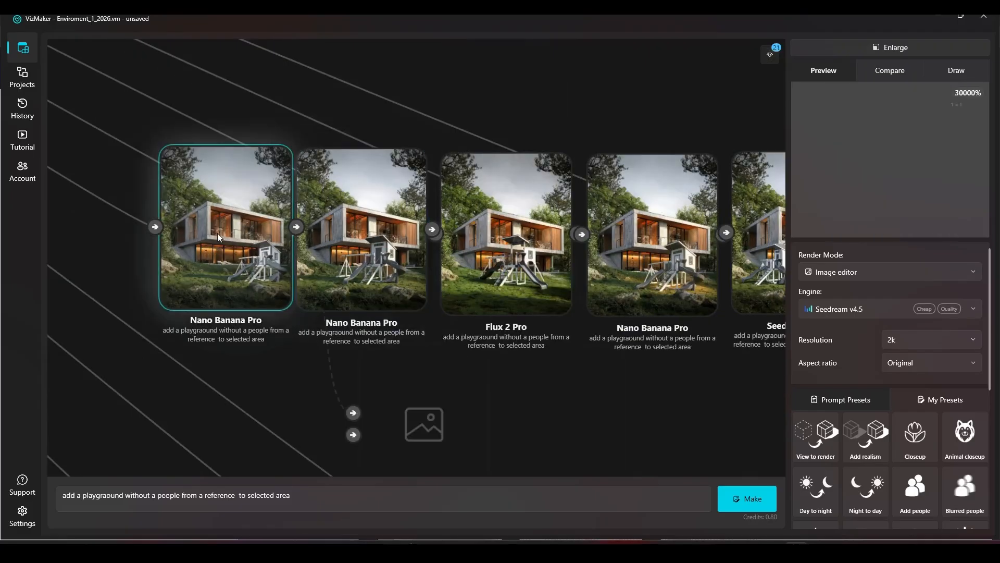
scroll(230, 234, "down", 3)
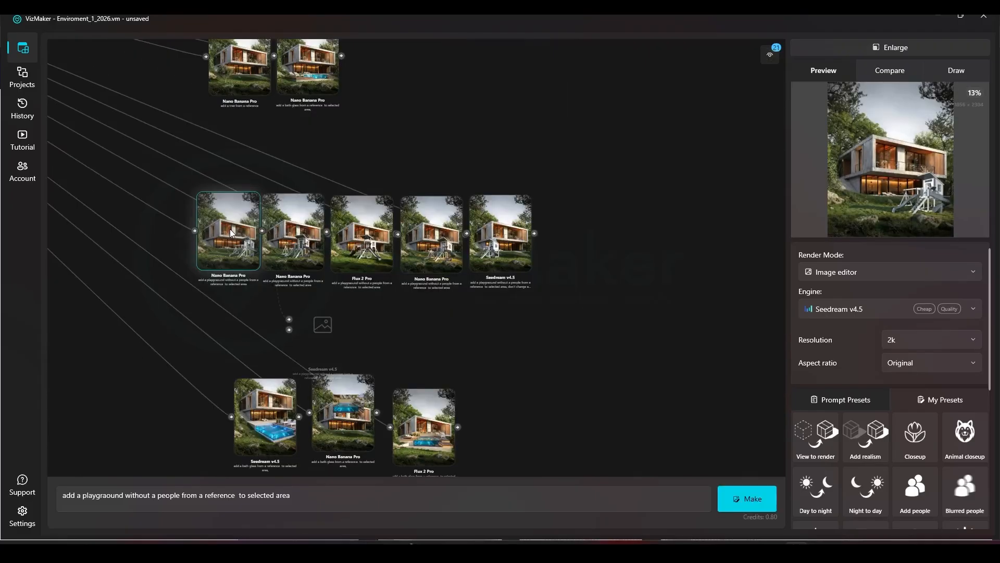
key("Delete")
Realign the four remaining playground results into a level, evenly spaced row.
left_click_drag(290, 239, 258, 225)
scroll(321, 229, "up", 4)
left_click_drag(391, 209, 299, 205)
left_click_drag(595, 238, 495, 210)
left_click_drag(573, 219, 522, 252)
left_click_drag(599, 256, 616, 238)
Compare the four remaining playground results from Nano Banana Pro, Flux 2 Pro and Seedream v4.5 side by side.
scroll(568, 276, "up", 3)
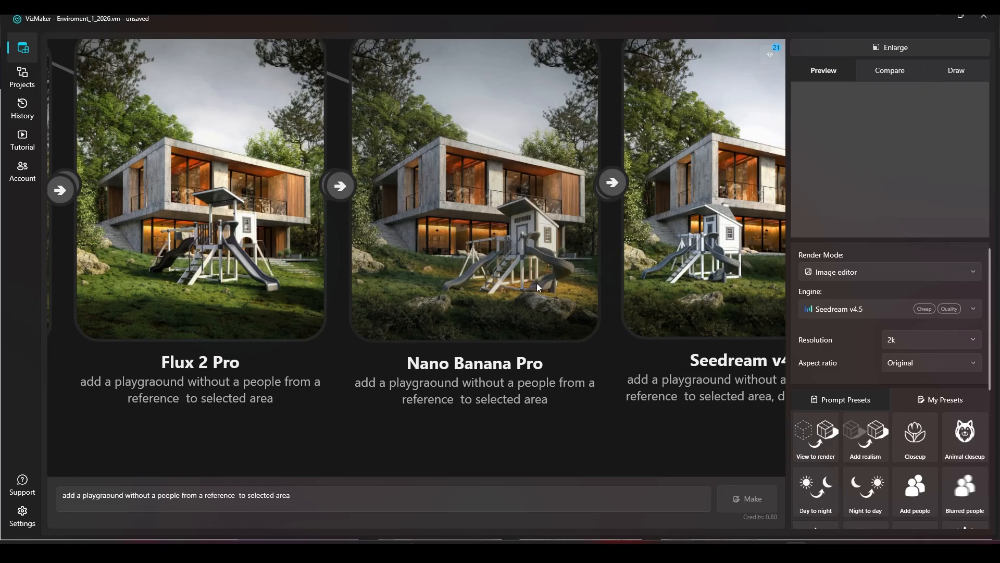
scroll(518, 247, "down", 3)
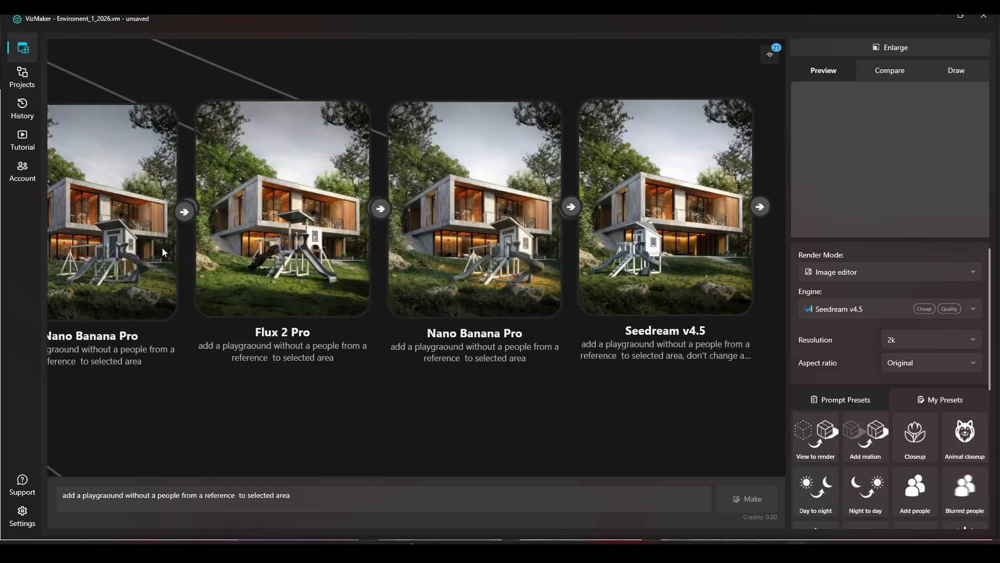
scroll(133, 229, "down", 2)
scroll(196, 236, "up", 5)
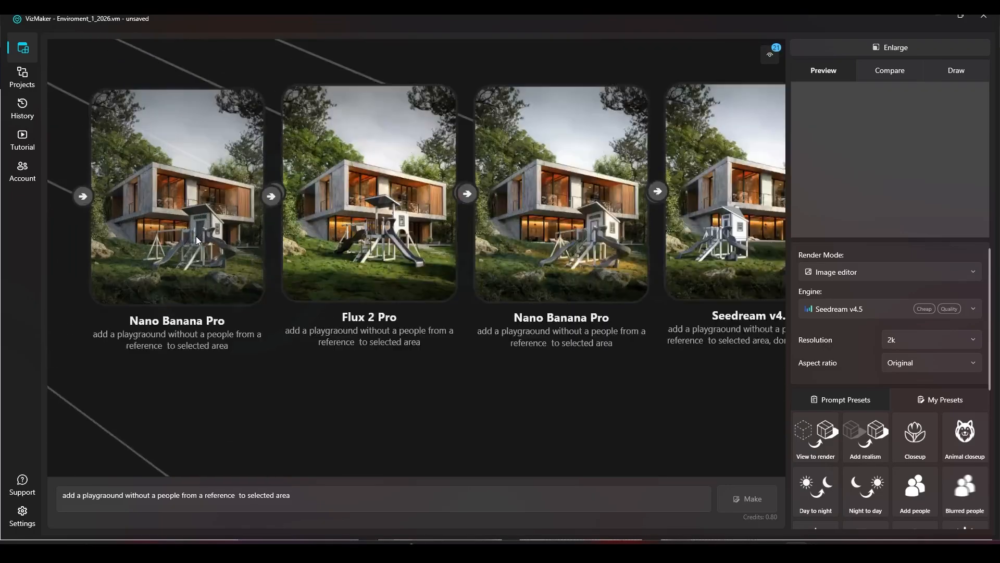
left_click_drag(172, 220, 280, 271)
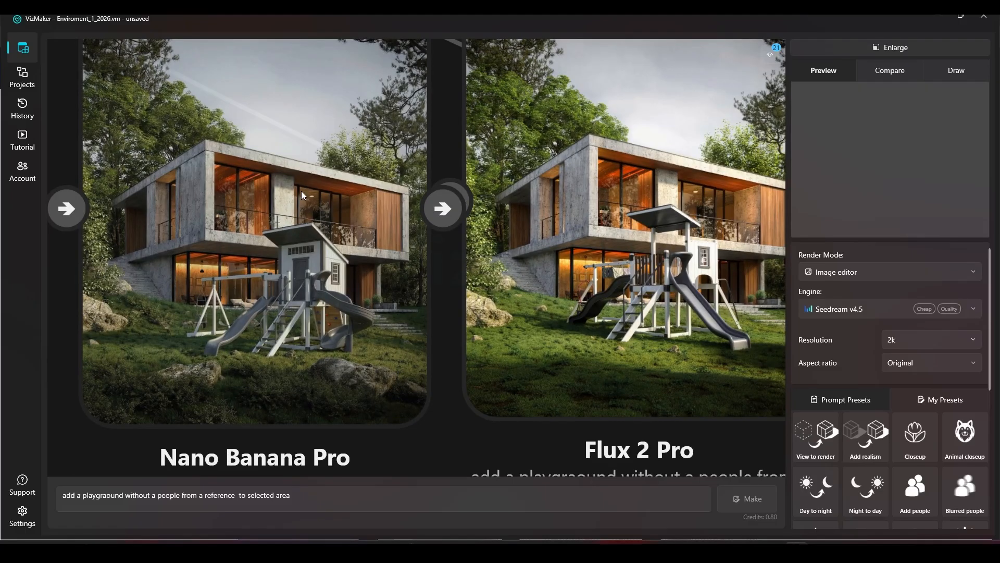
left_click_drag(663, 240, 465, 214)
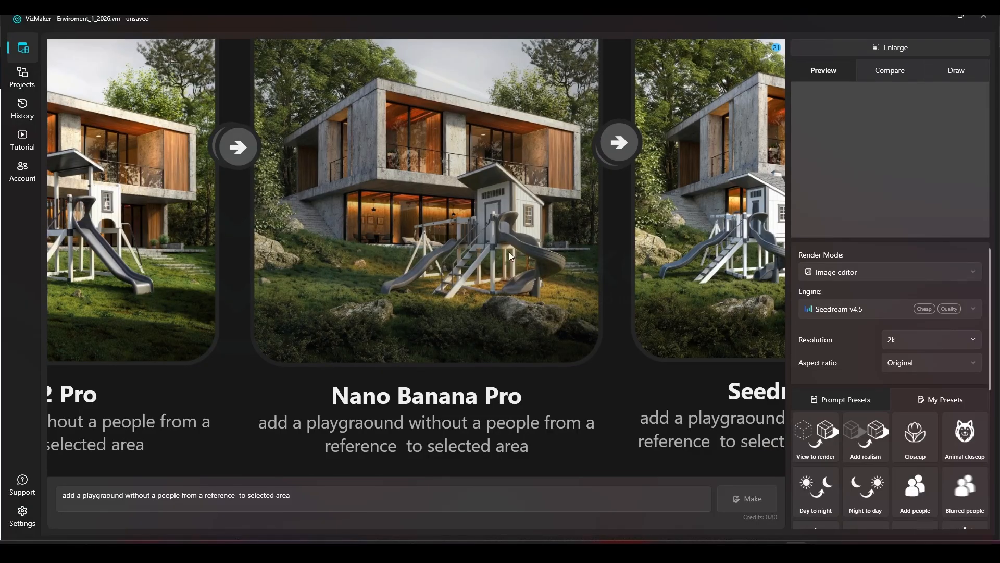
scroll(453, 267, "down", 3)
left_click_drag(617, 230, 564, 231)
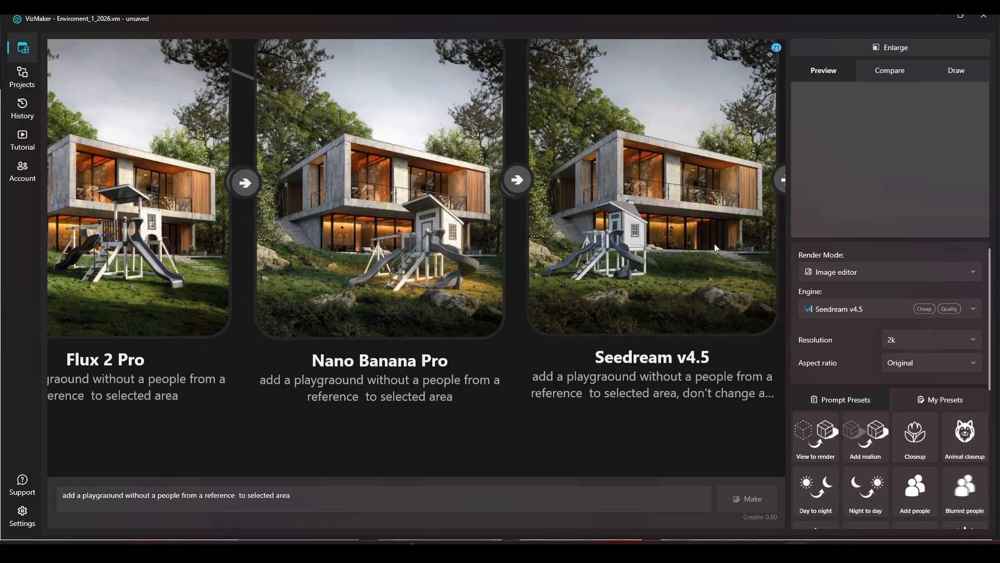
left_click_drag(714, 243, 539, 261)
scroll(539, 266, "up", 2)
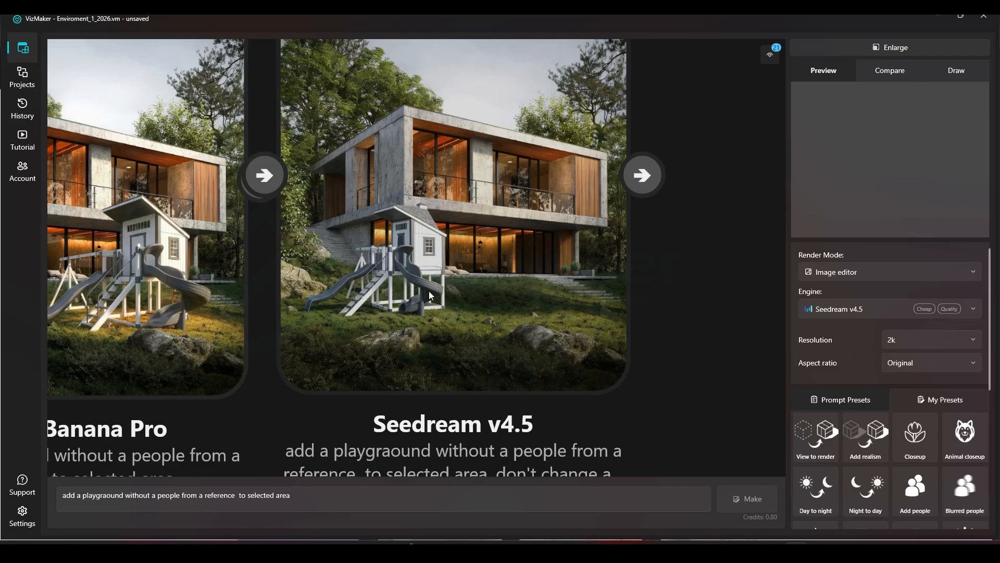
Move the warm-lit Nano Banana Pro playground result into the second row, beside the Nano Banana Pro pool result.
scroll(429, 291, "down", 5)
left_click_drag(462, 353, 456, 181)
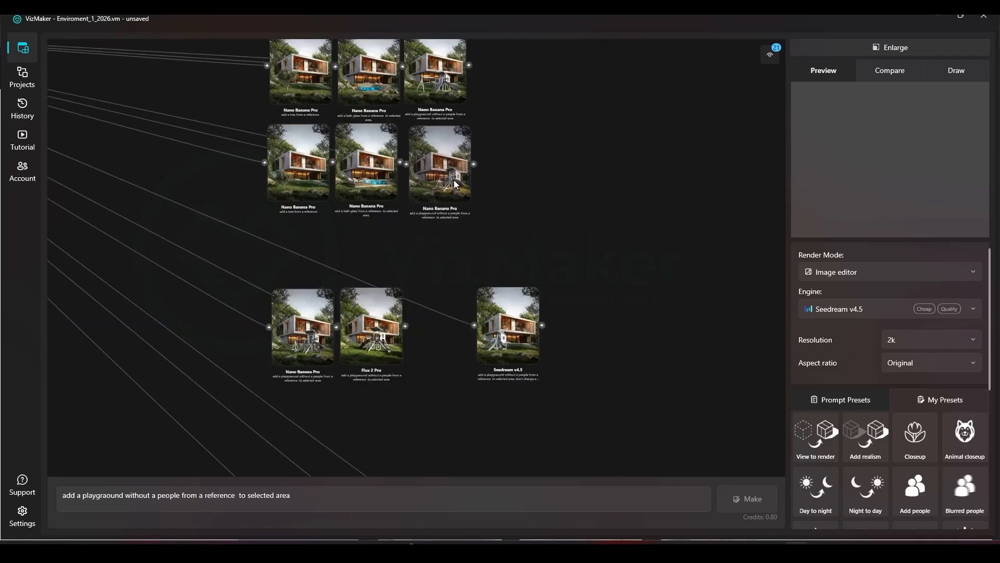
scroll(423, 174, "up", 5)
scroll(378, 293, "up", 3)
left_click_drag(378, 294, 515, 233)
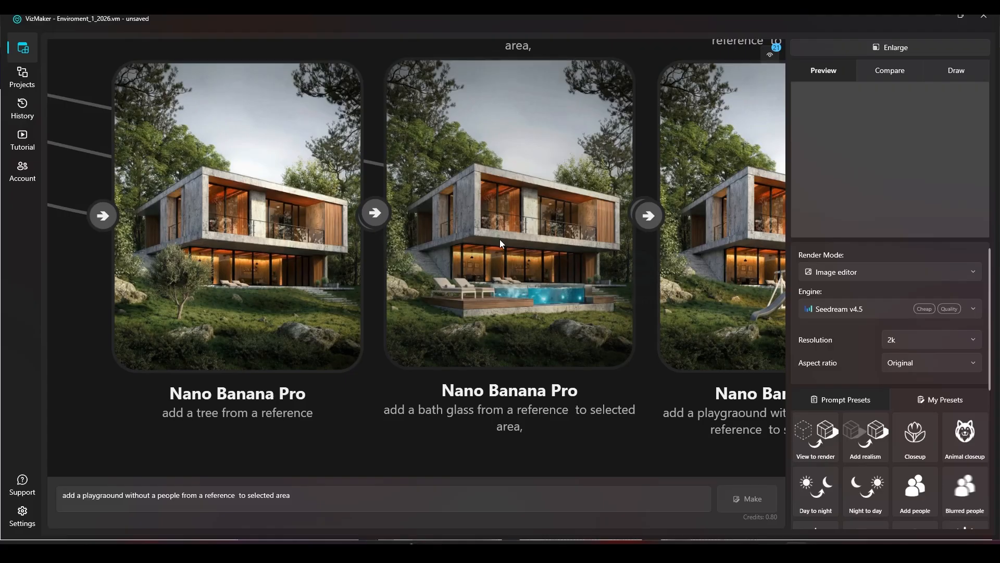
scroll(557, 264, "down", 3)
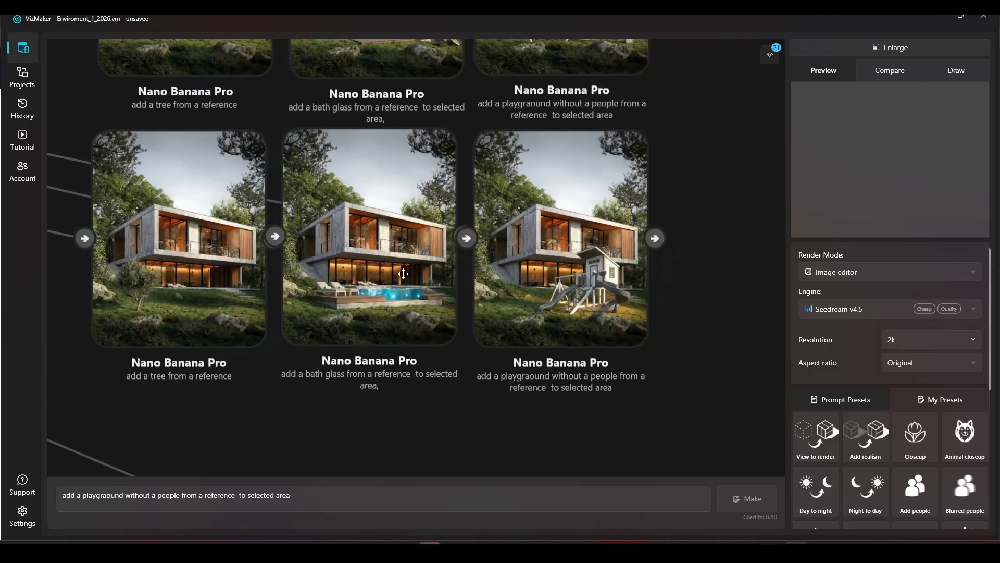
Delete the three leftover playground results and the upper row of Nano Banana Pro tree, pool and playground results.
scroll(320, 233, "down", 3)
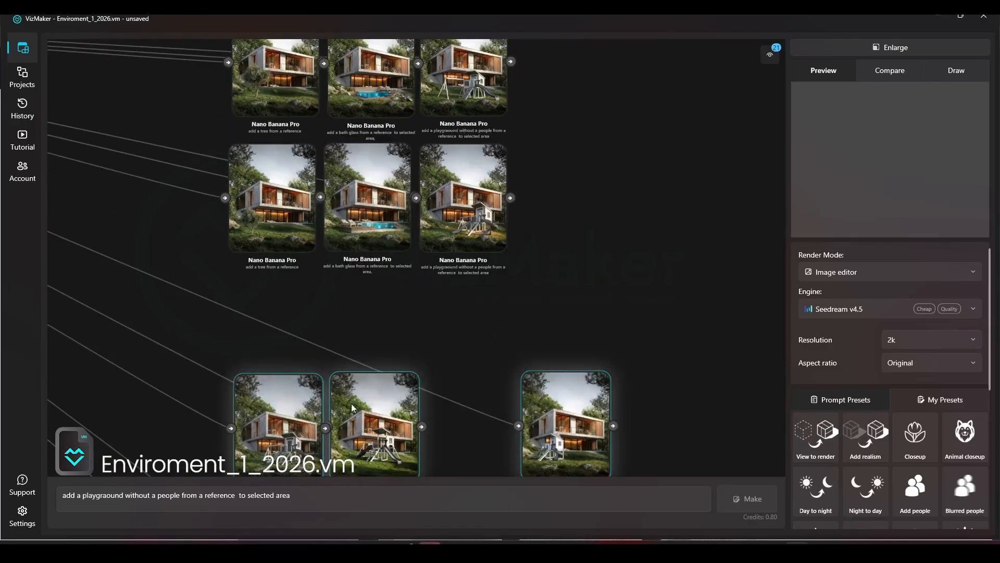
scroll(471, 304, "down", 3)
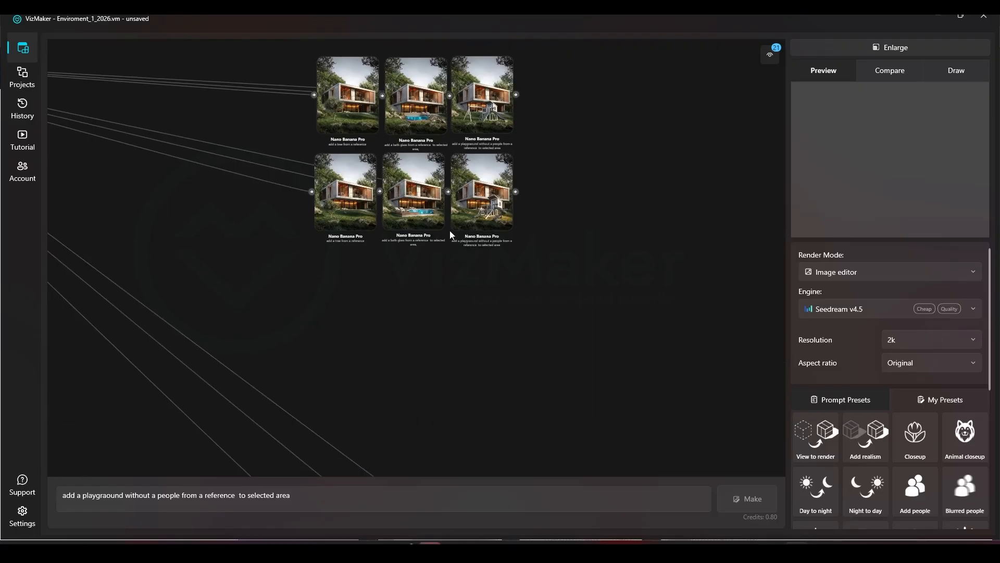
scroll(450, 230, "up", 5)
left_click_drag(598, 197, 205, 205)
key("Delete")
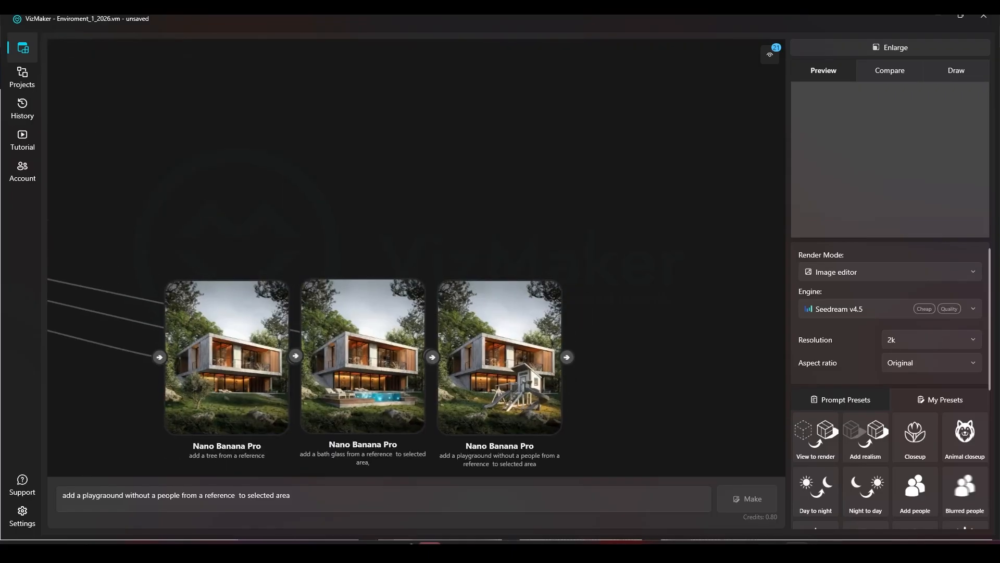